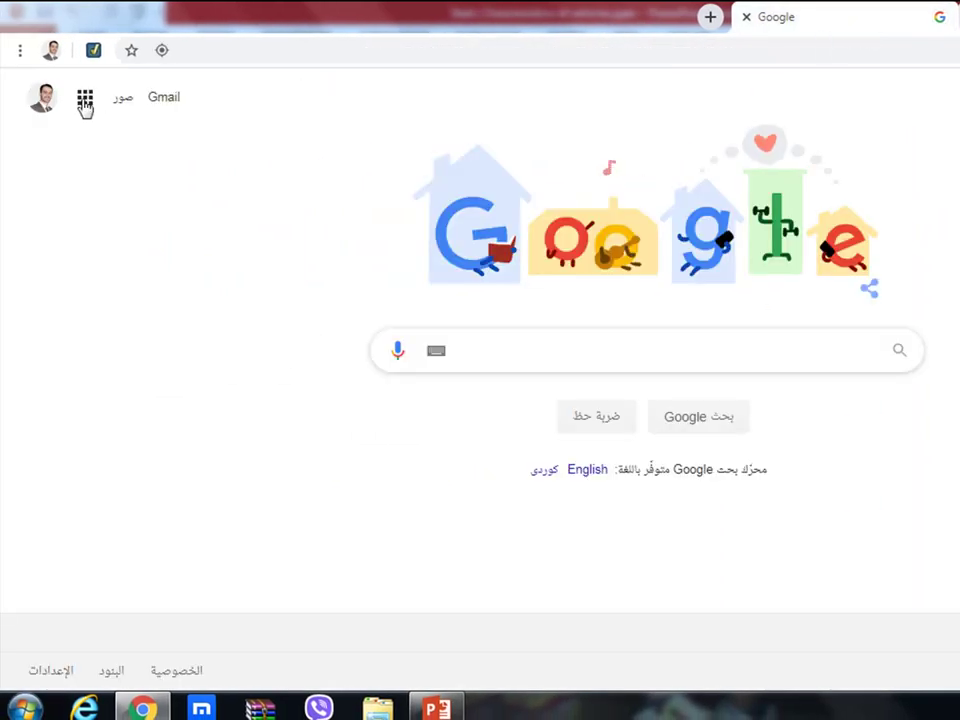
Open Google Classroom from the search results and enter the 2nd Class course of the Civil Engineering Department
{"action": "left_click", "coordinate": [85, 98]}
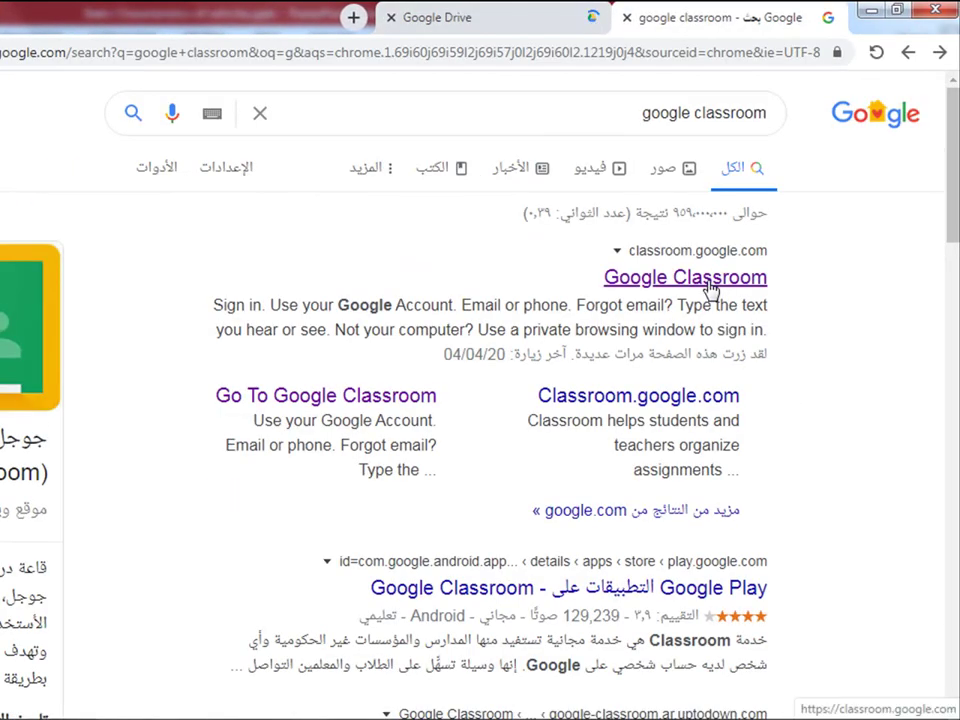
{"action": "left_click", "coordinate": [707, 289]}
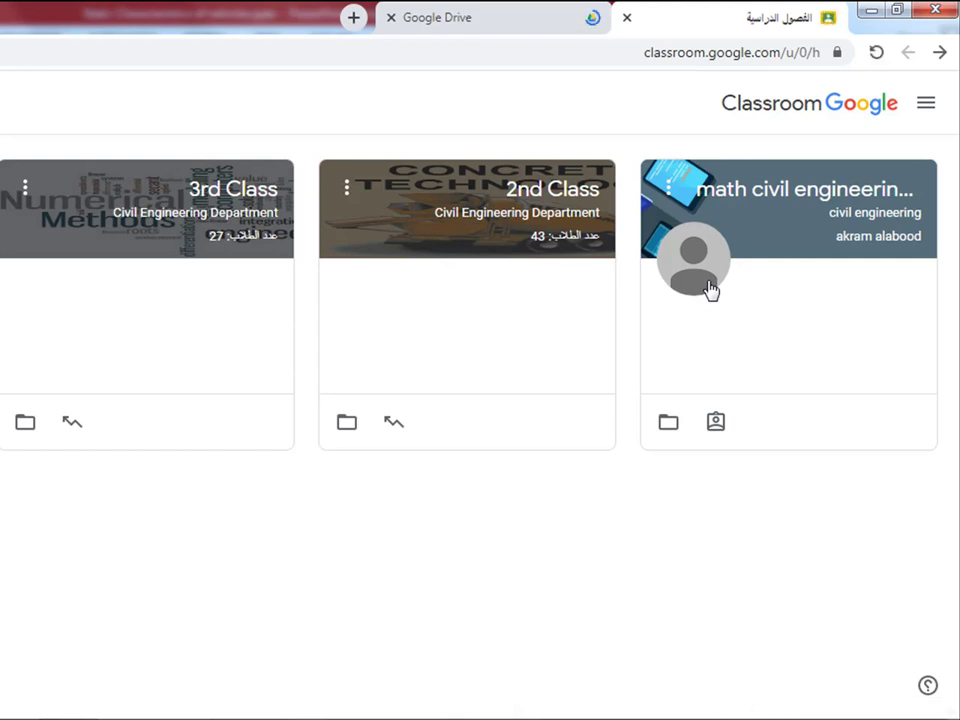
{"action": "left_click", "coordinate": [413, 241]}
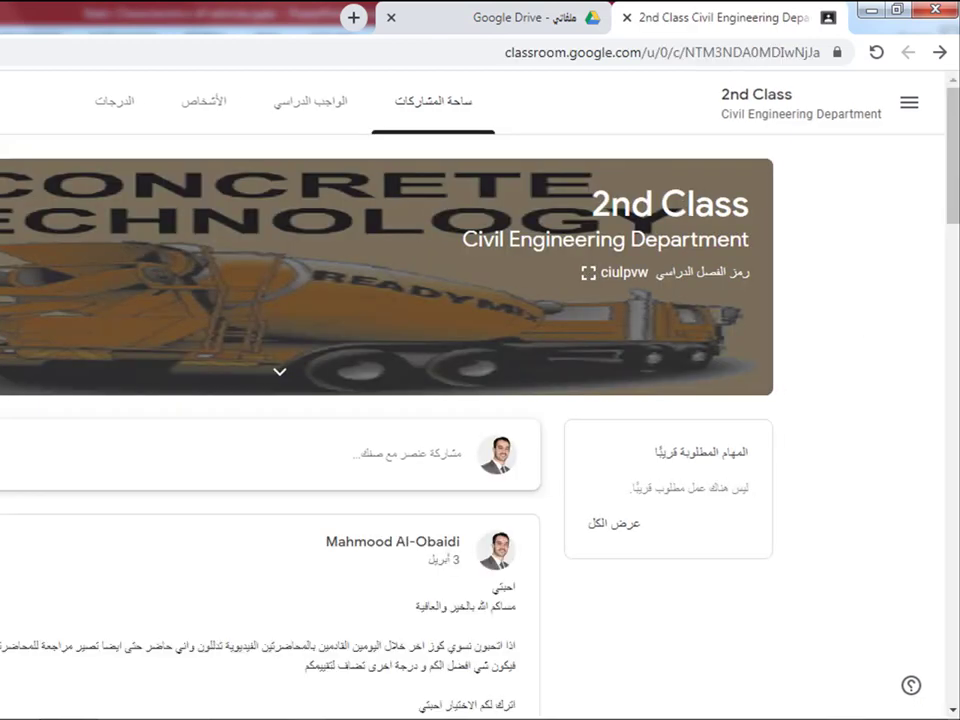
{"action": "left_click_drag", "start_coordinate": [951, 141], "coordinate": [955, 175]}
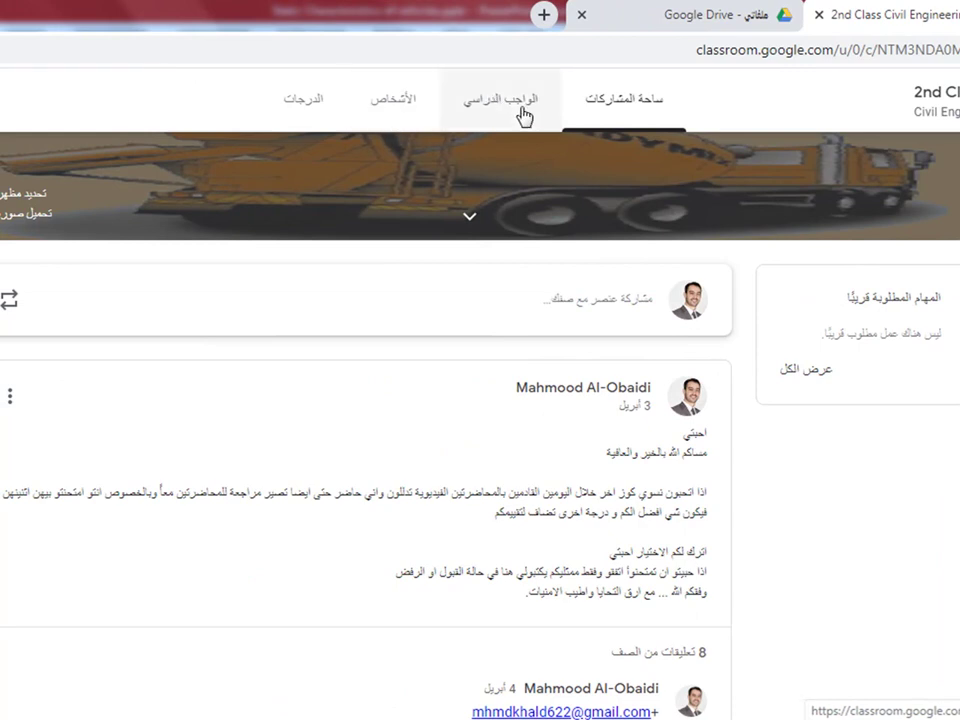
In the course's classwork, create a new question (توجيه الأسئلة) titled "Quizz No.1"
{"action": "left_click", "coordinate": [487, 104]}
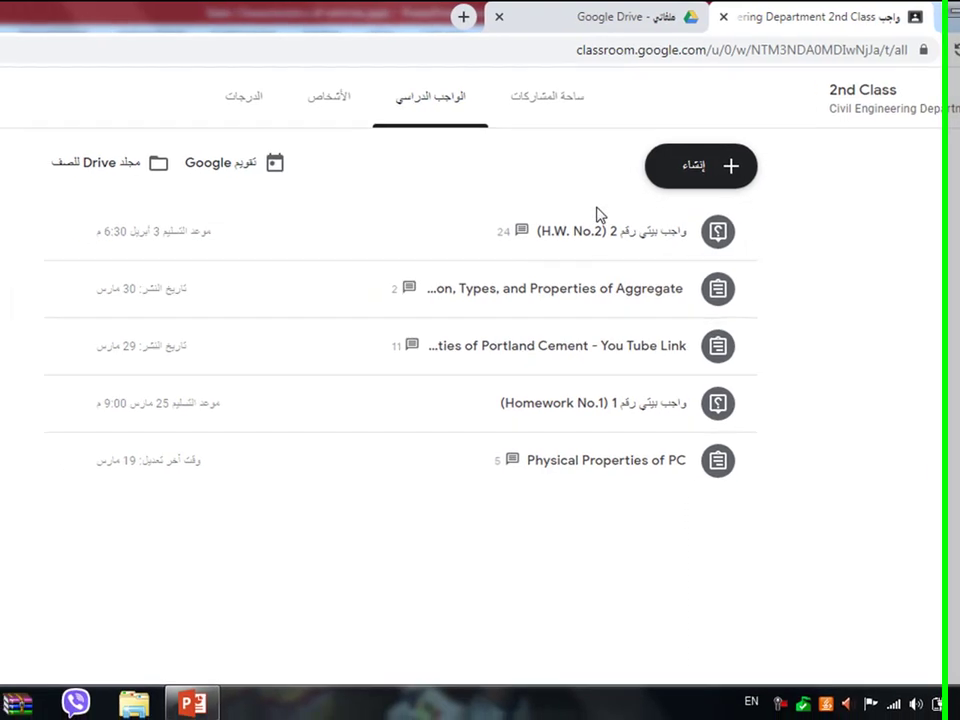
{"action": "left_click", "coordinate": [755, 163]}
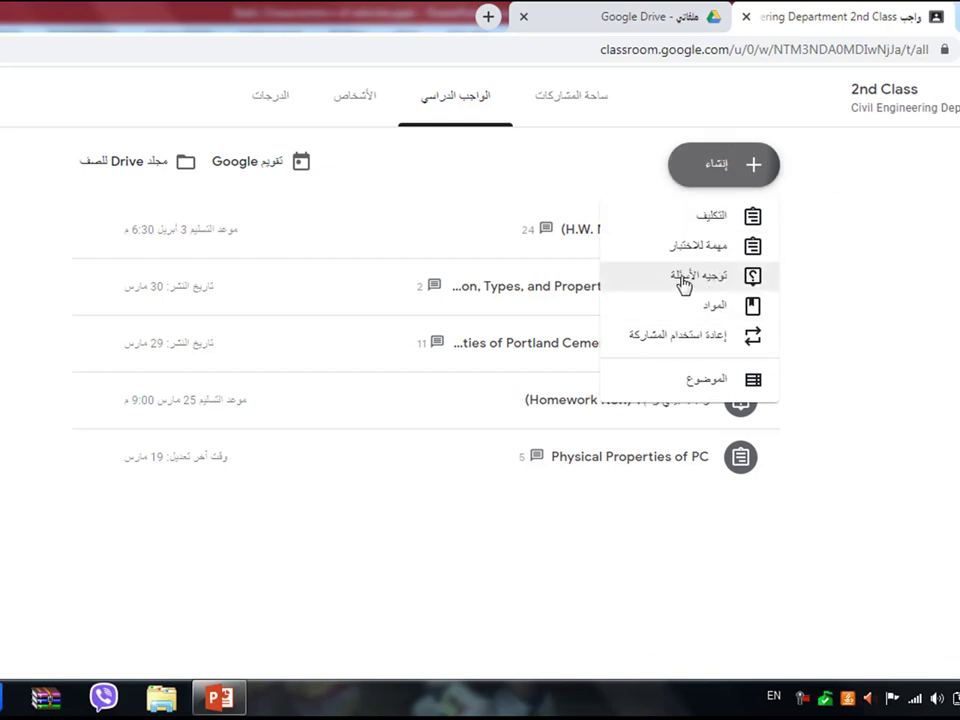
{"action": "left_click", "coordinate": [697, 283]}
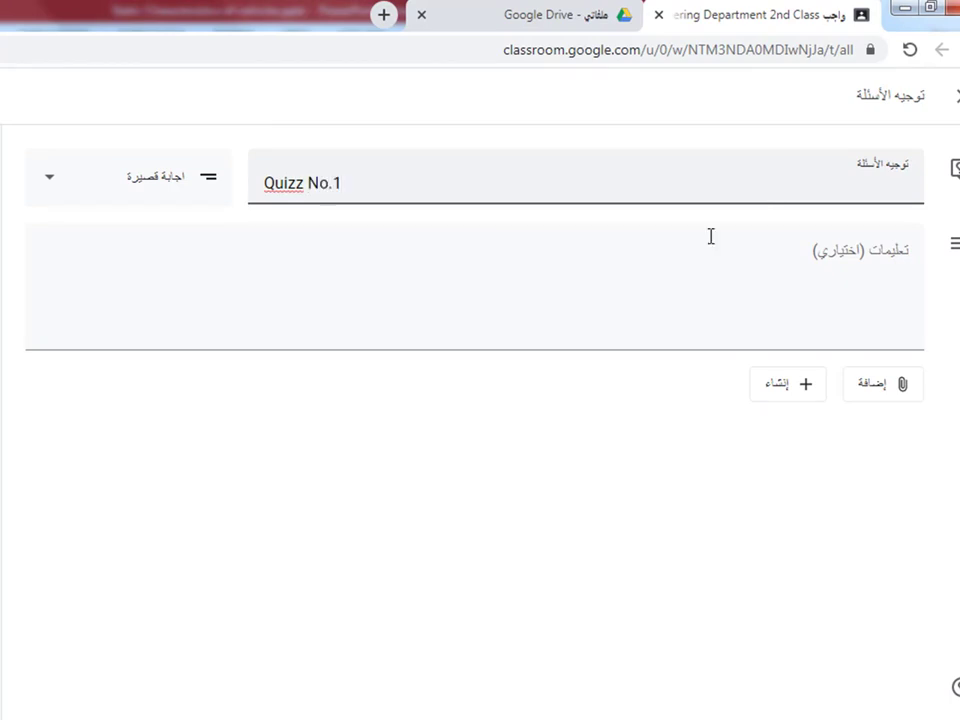
Write Arabic instructions greeting the students (طلبتنا الاعزاء، تحية طيبة) and stating a half-hour exam (نصف ساعة) from 6:00 - 6:30 مساءاً
{"action": "left_click", "coordinate": [725, 282]}
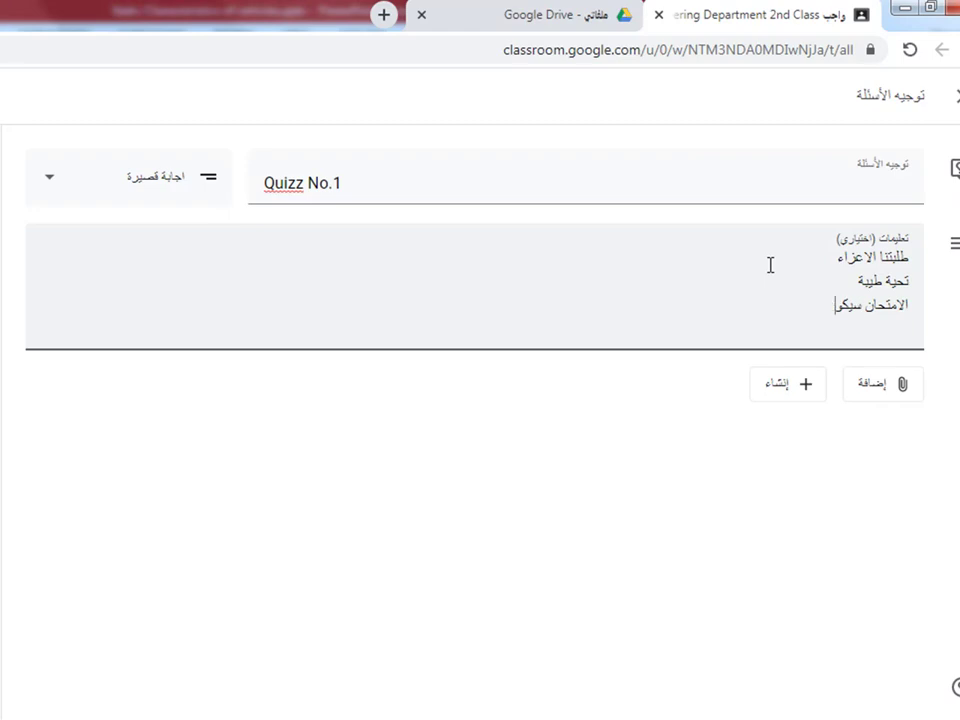
{"action": "type", "text": "مدة نصف ساعة"}
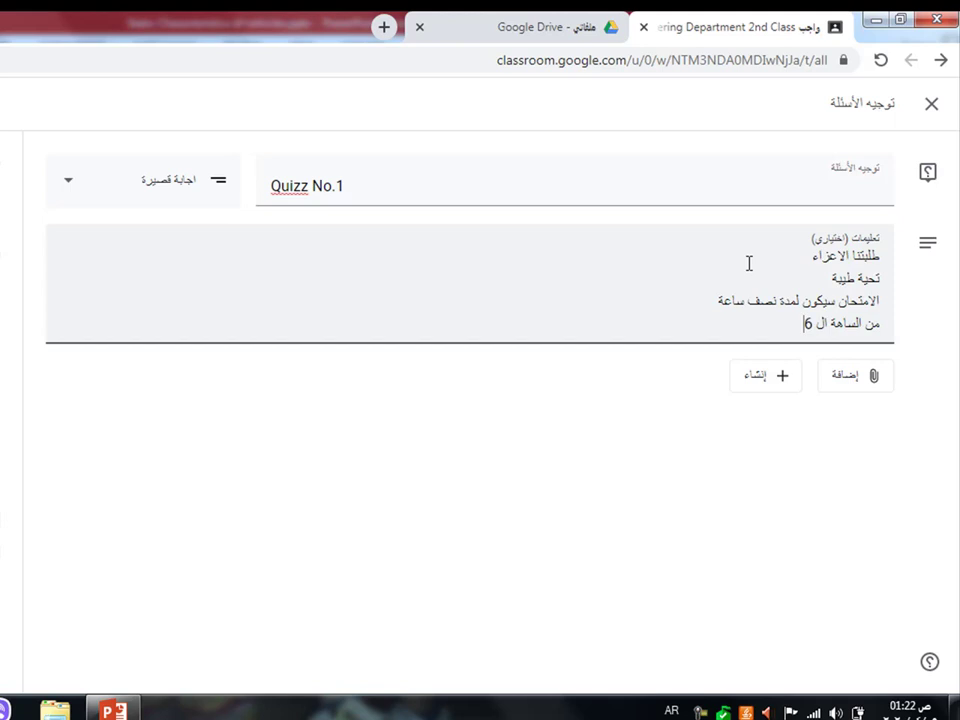
{"action": "type", "text": "00"}
{"action": "type", "text": "ءاً"}
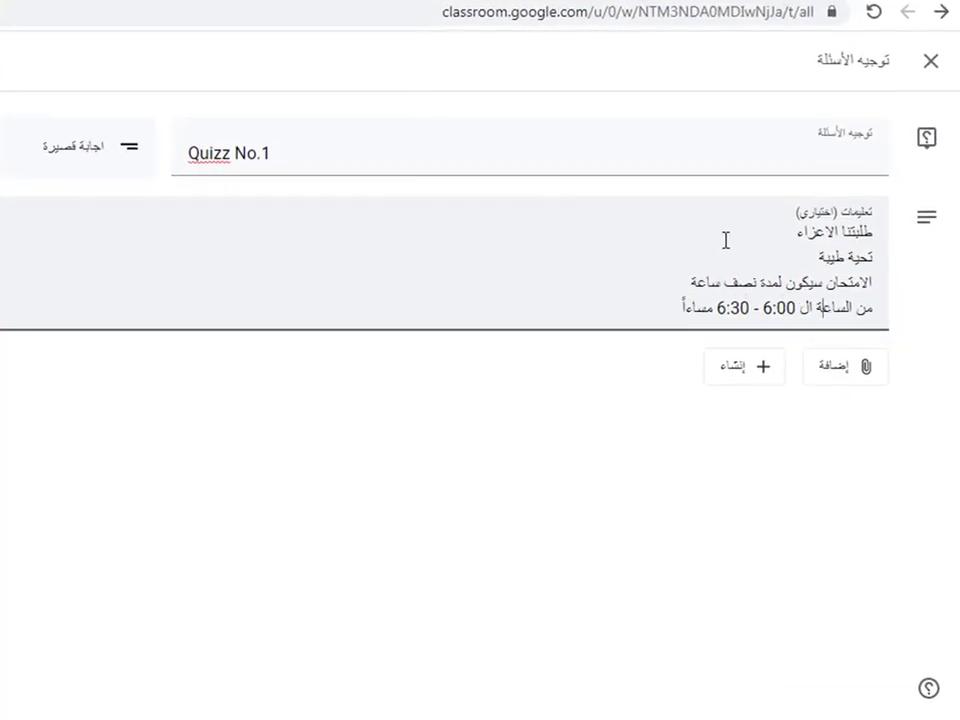
{"action": "key", "text": "Return"}
{"action": "key", "text": "Return"}
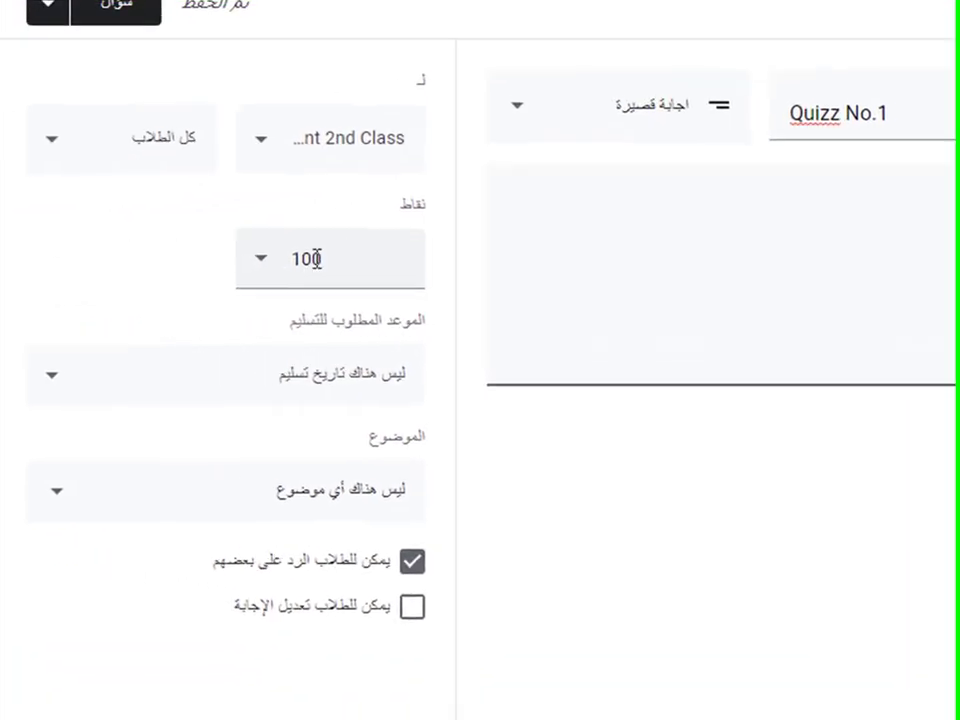
Set the question's points to 10 and its due date to 2020/04/06
{"action": "left_click", "coordinate": [92, 279]}
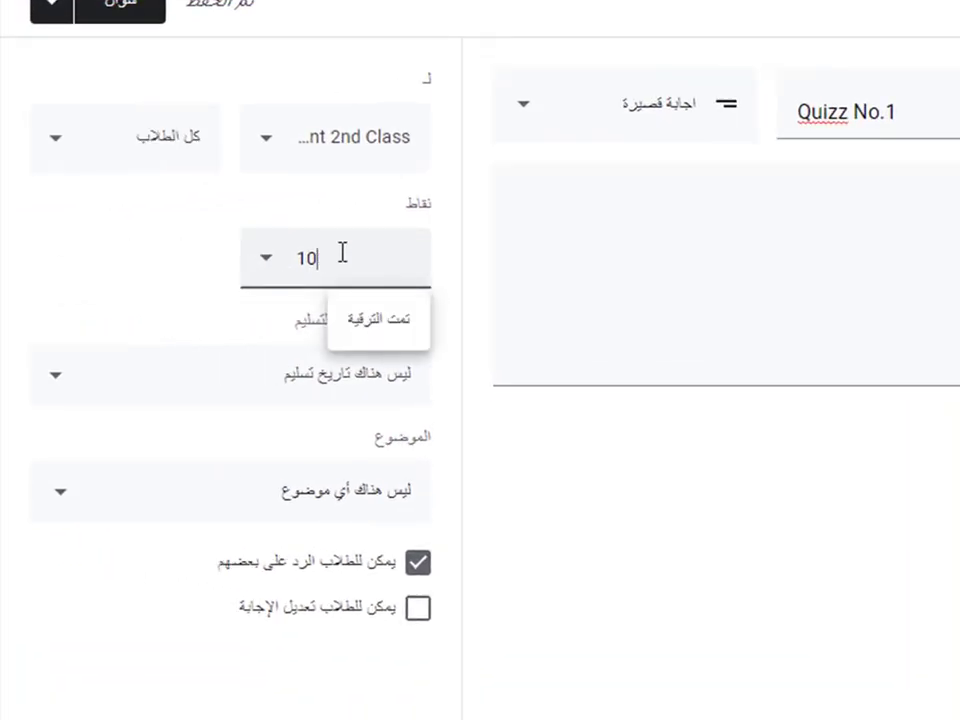
{"action": "left_click", "coordinate": [564, 538]}
{"action": "left_click", "coordinate": [296, 392]}
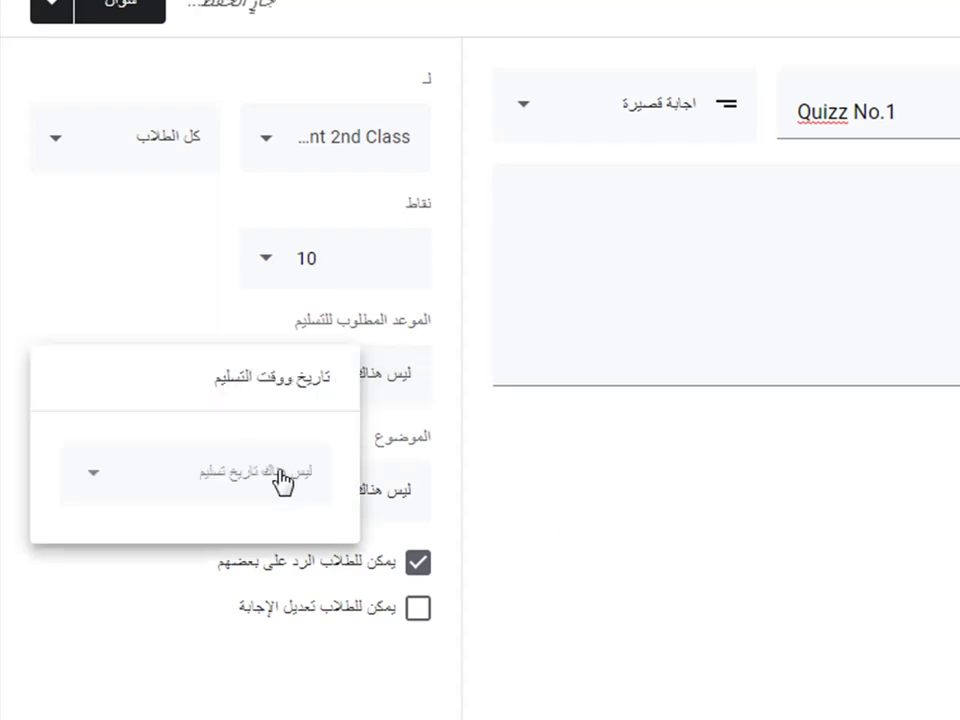
{"action": "left_click", "coordinate": [283, 480]}
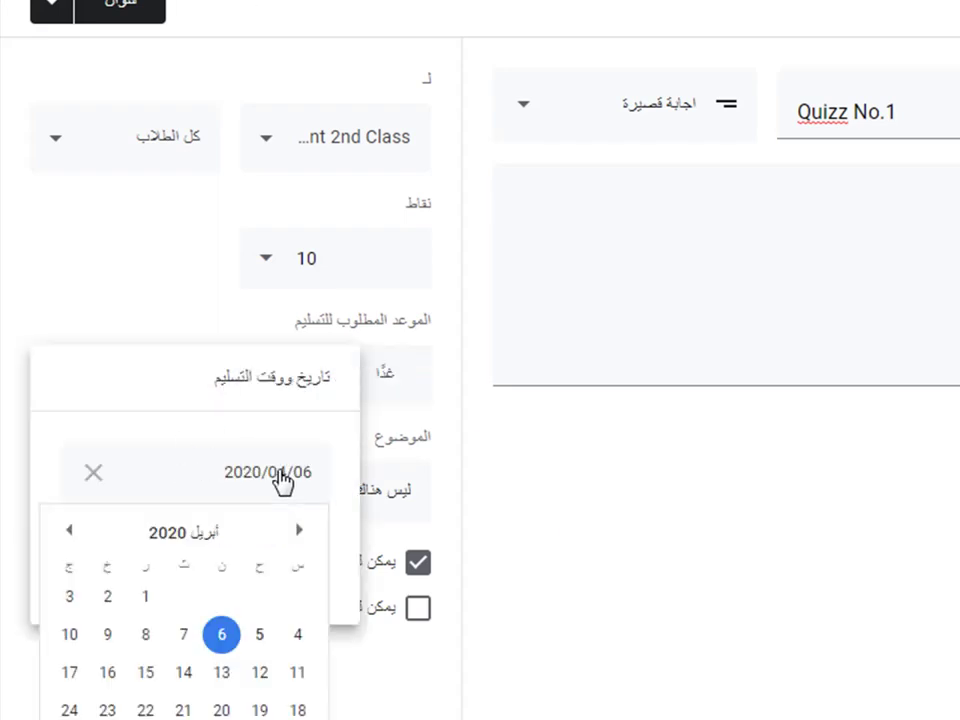
{"action": "double_click", "coordinate": [222, 637]}
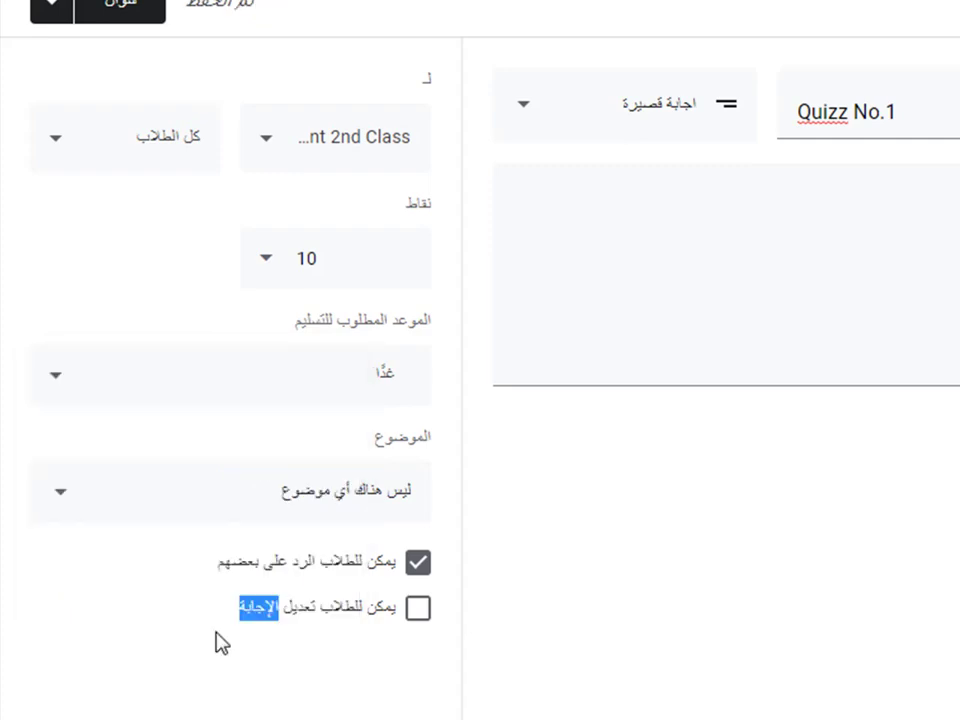
Set the question's due time to 6:30 PM and disallow students from replying to each other
{"action": "left_click", "coordinate": [322, 396]}
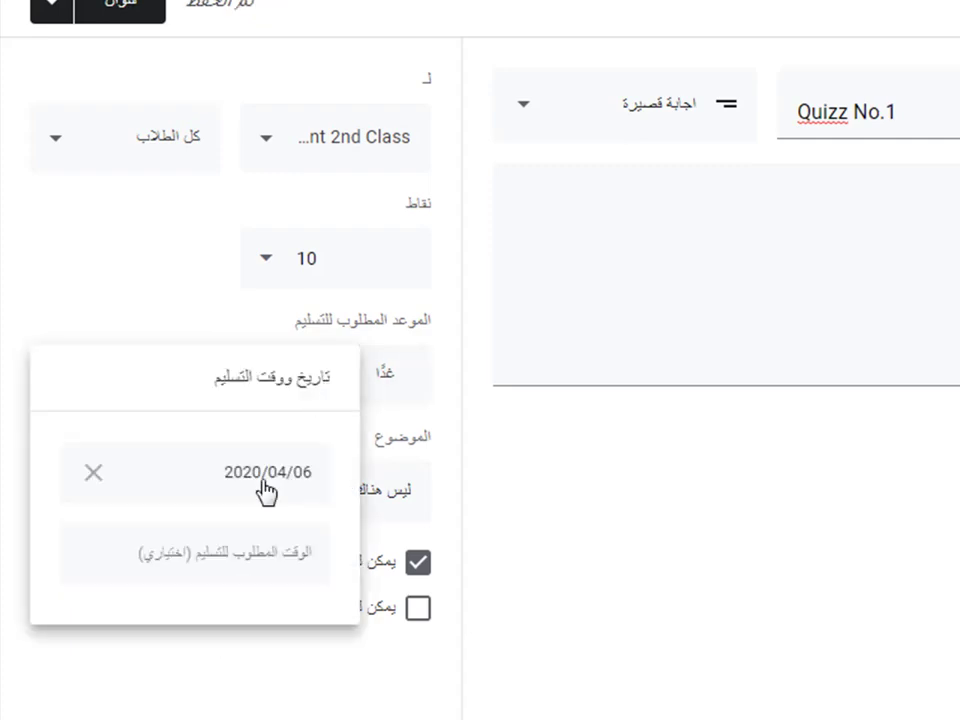
{"action": "left_click", "coordinate": [243, 556]}
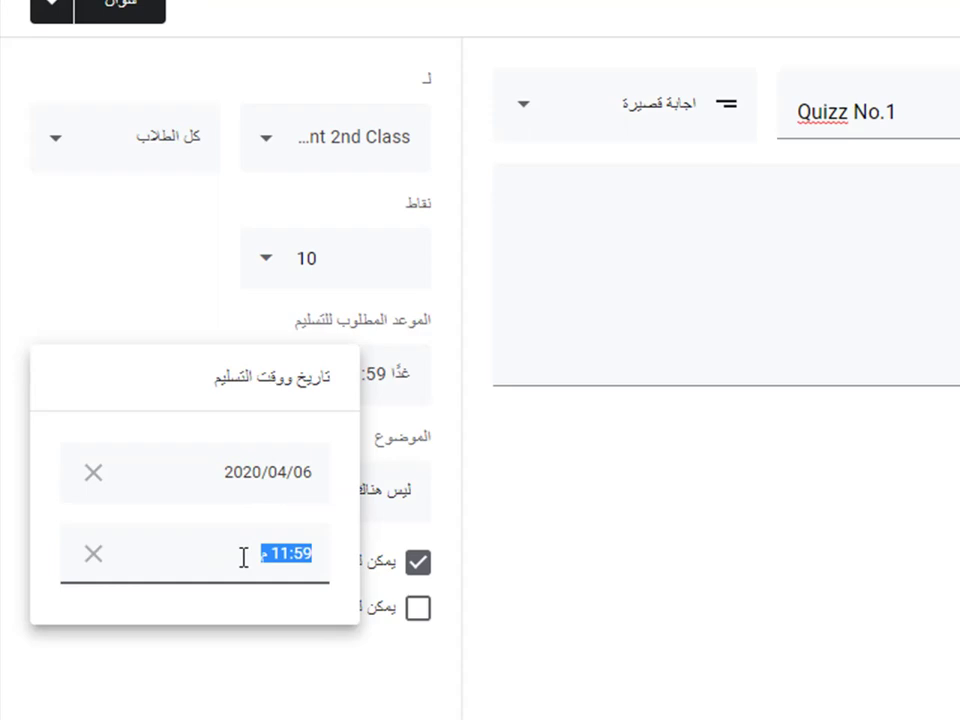
{"action": "left_click", "coordinate": [290, 553]}
{"action": "key", "text": "BackSpace"}
{"action": "key", "text": "BackSpace"}
{"action": "type", "text": "6"}
{"action": "key", "text": "BackSpace"}
{"action": "left_click", "coordinate": [311, 551]}
{"action": "type", "text": "30"}
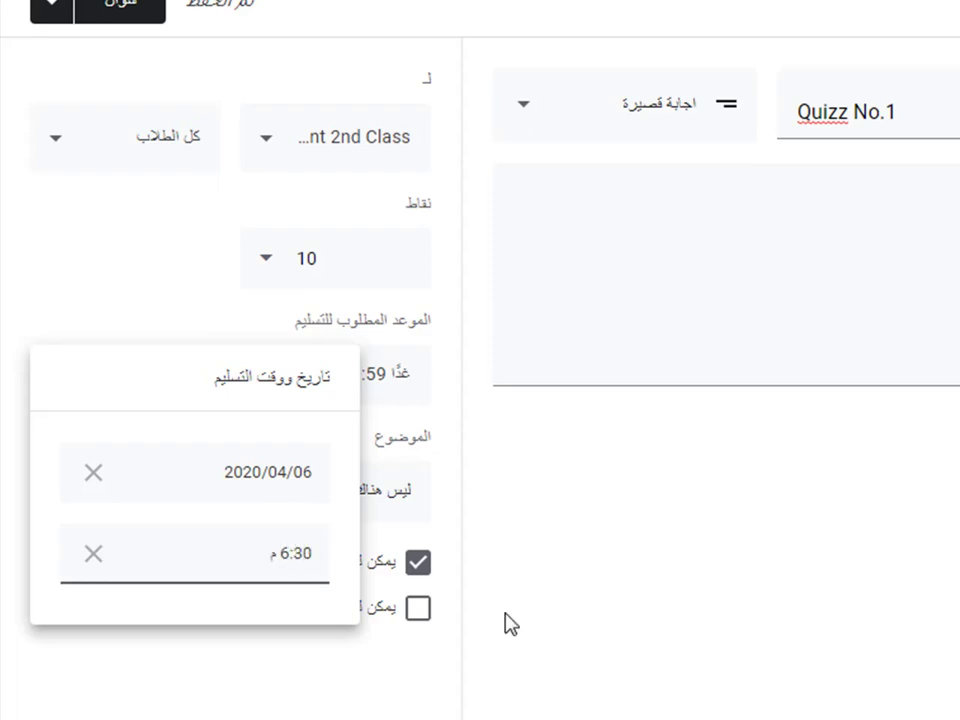
{"action": "left_click", "coordinate": [456, 628]}
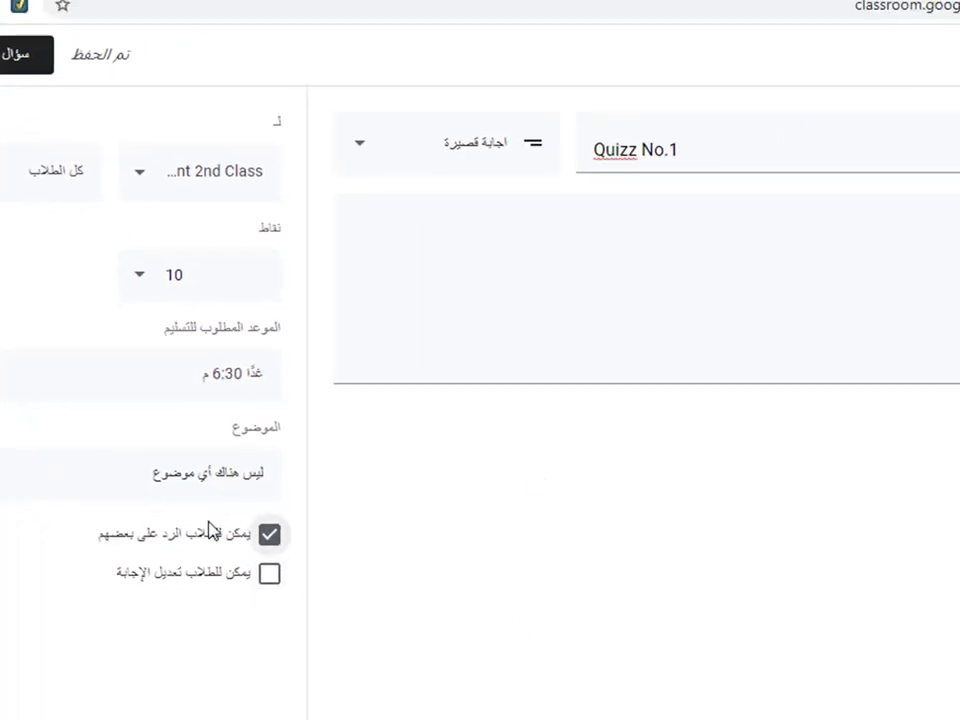
{"action": "left_click", "coordinate": [269, 537]}
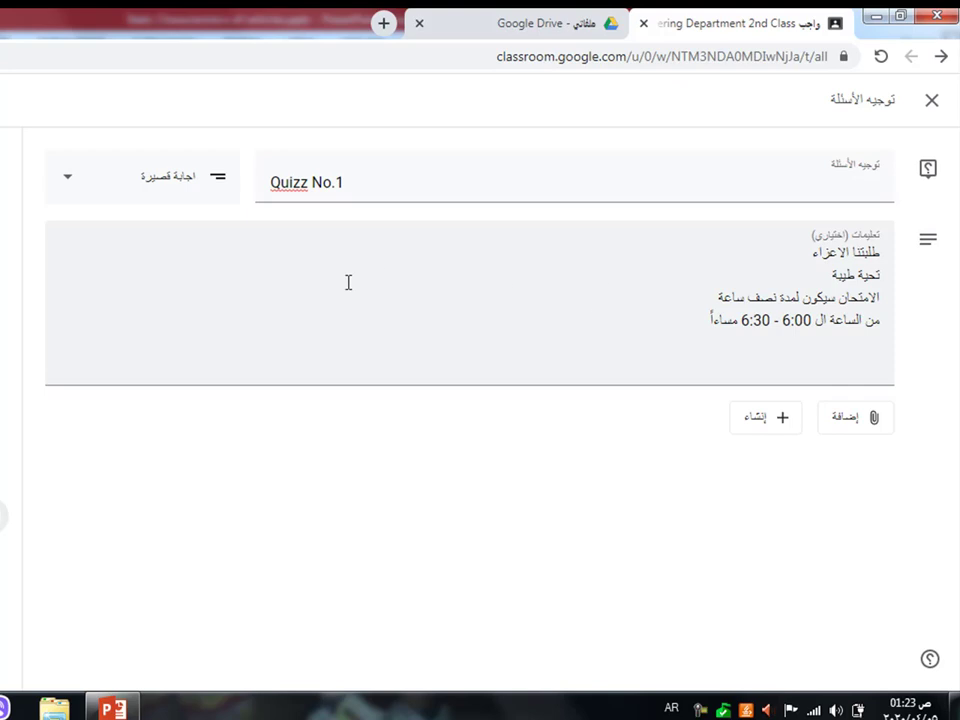
Attach a newly created Google Form to the question, switch to the form and open its file name for editing
{"action": "left_click", "coordinate": [764, 426]}
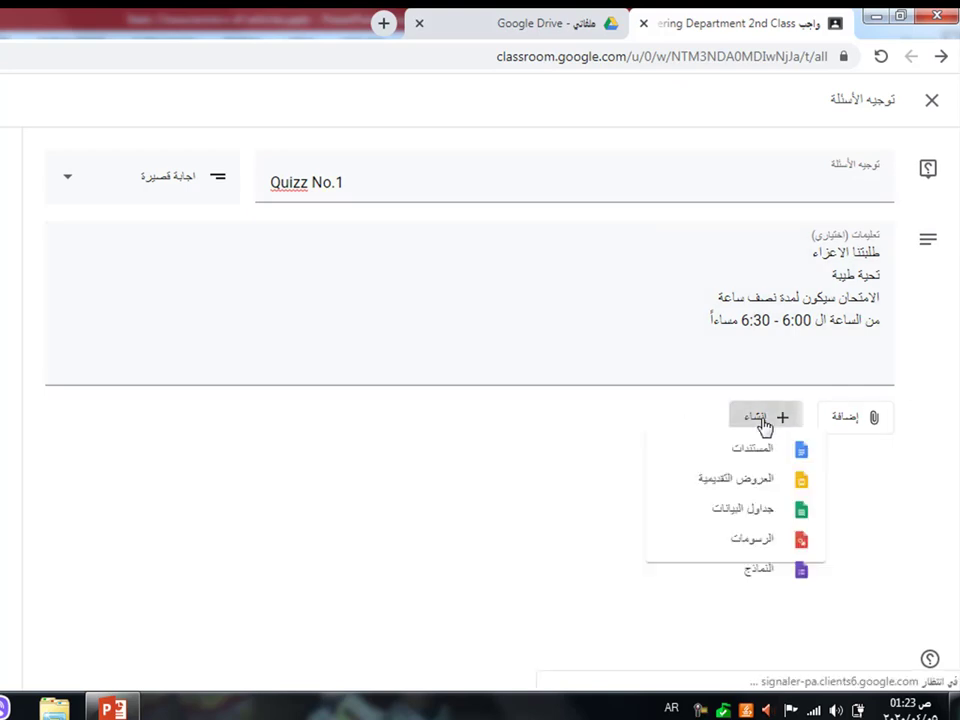
{"action": "left_click", "coordinate": [722, 578]}
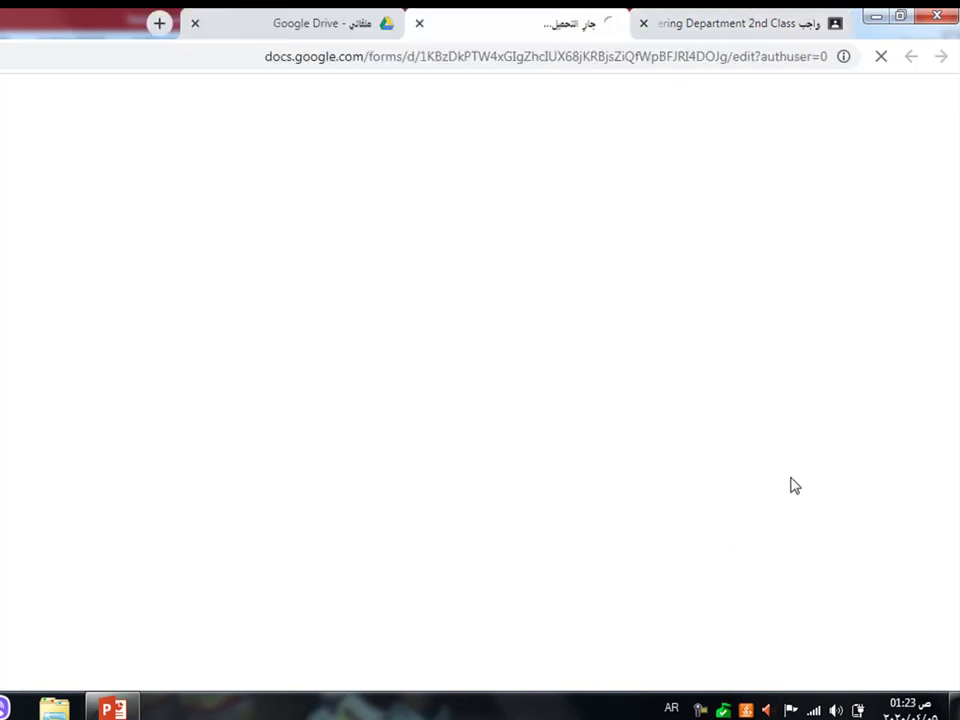
{"action": "left_click", "coordinate": [694, 30]}
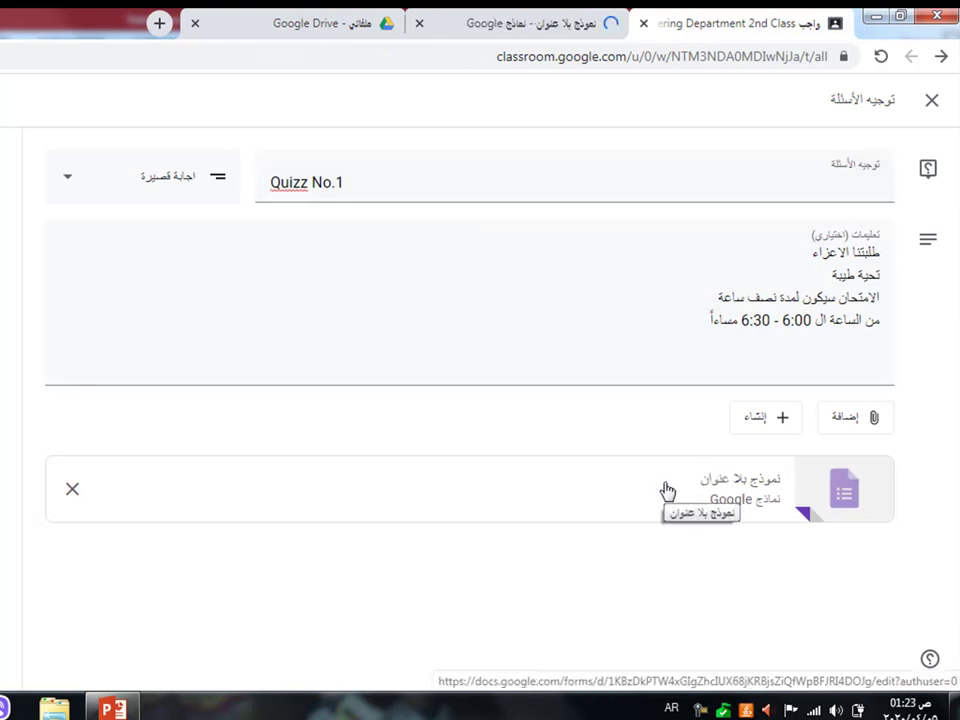
{"action": "left_click", "coordinate": [560, 24]}
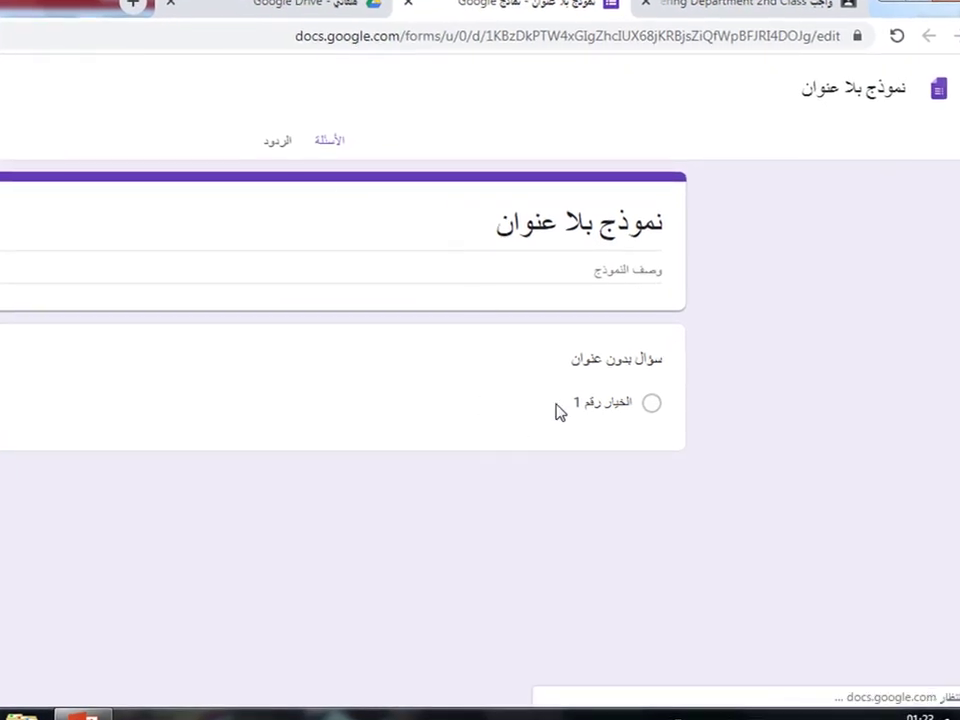
{"action": "left_click", "coordinate": [416, 339]}
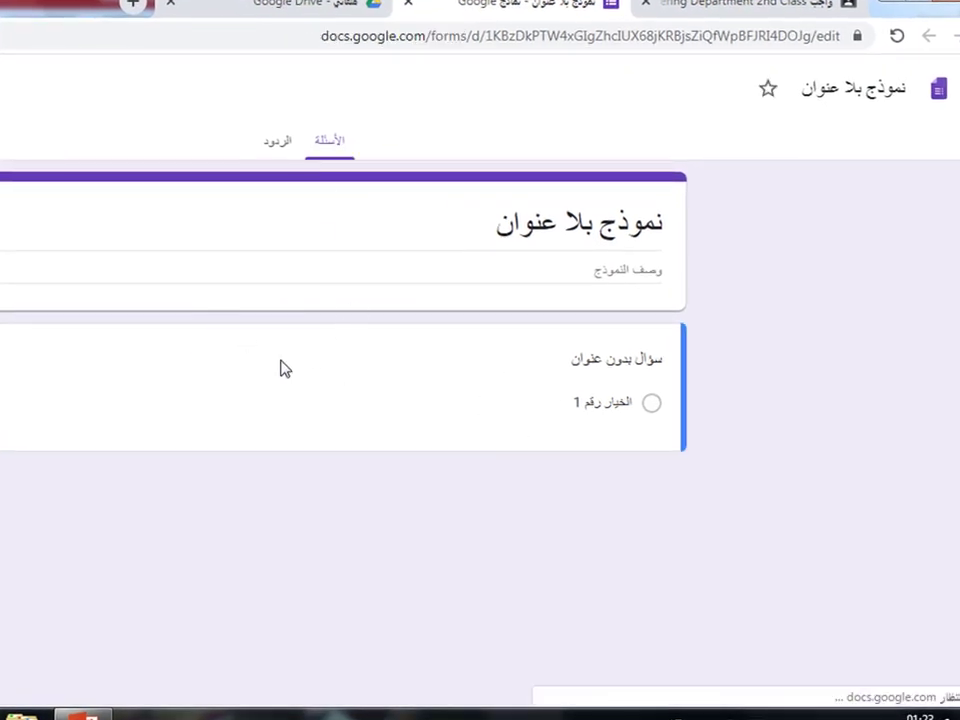
{"action": "left_click", "coordinate": [416, 388]}
{"action": "left_click", "coordinate": [868, 92]}
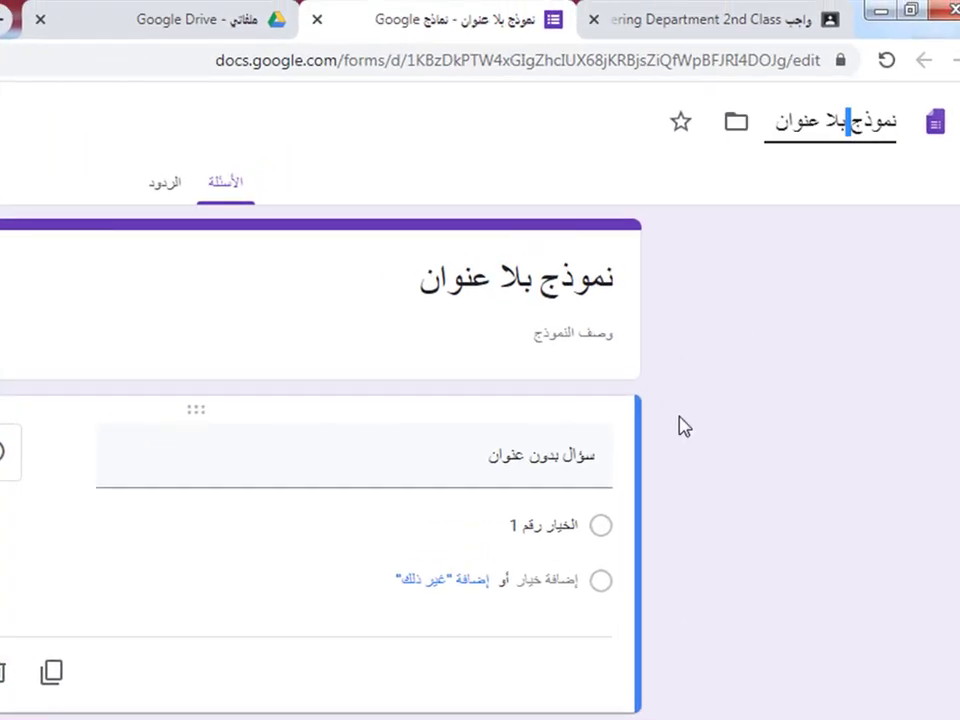
Refresh My Drive to look for the new untitled form and return to the form editor
{"action": "left_click", "coordinate": [178, 20]}
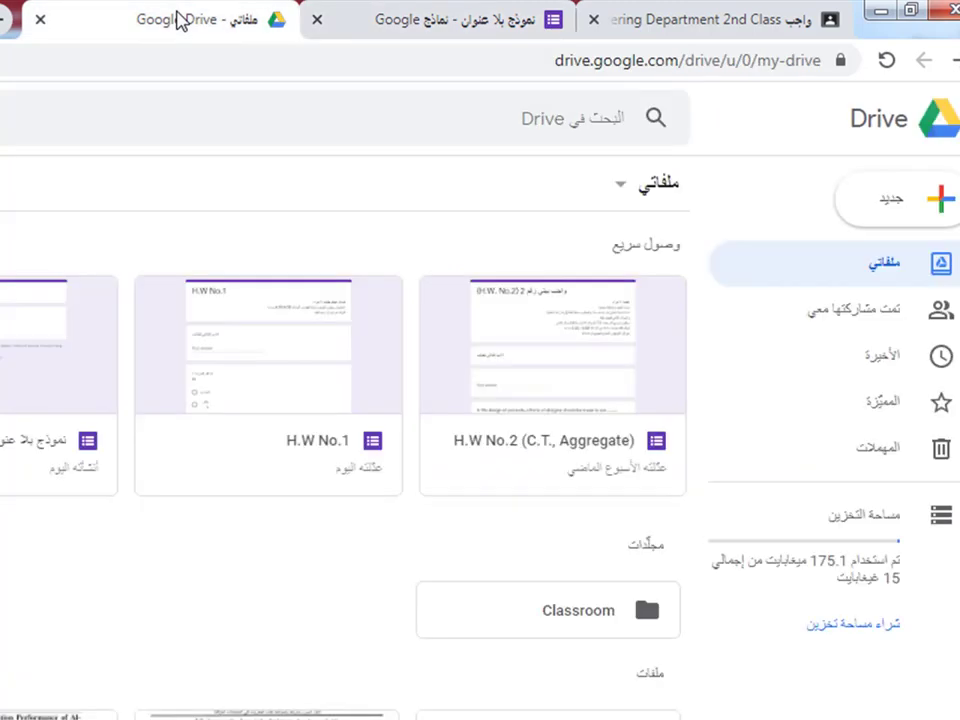
{"action": "left_click", "coordinate": [886, 61]}
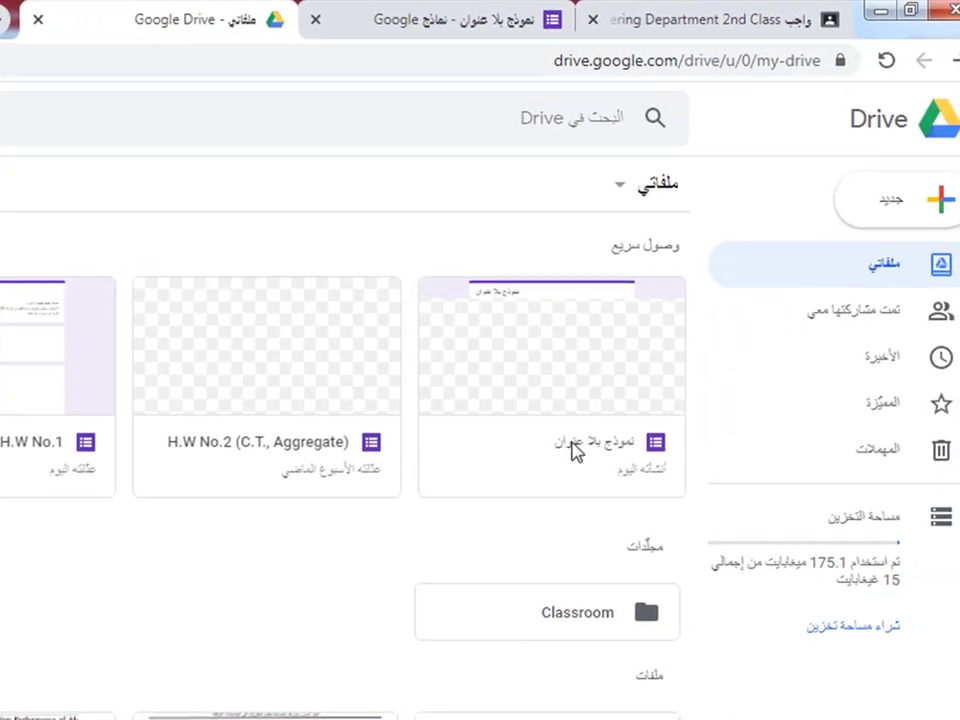
{"action": "left_click", "coordinate": [499, 12]}
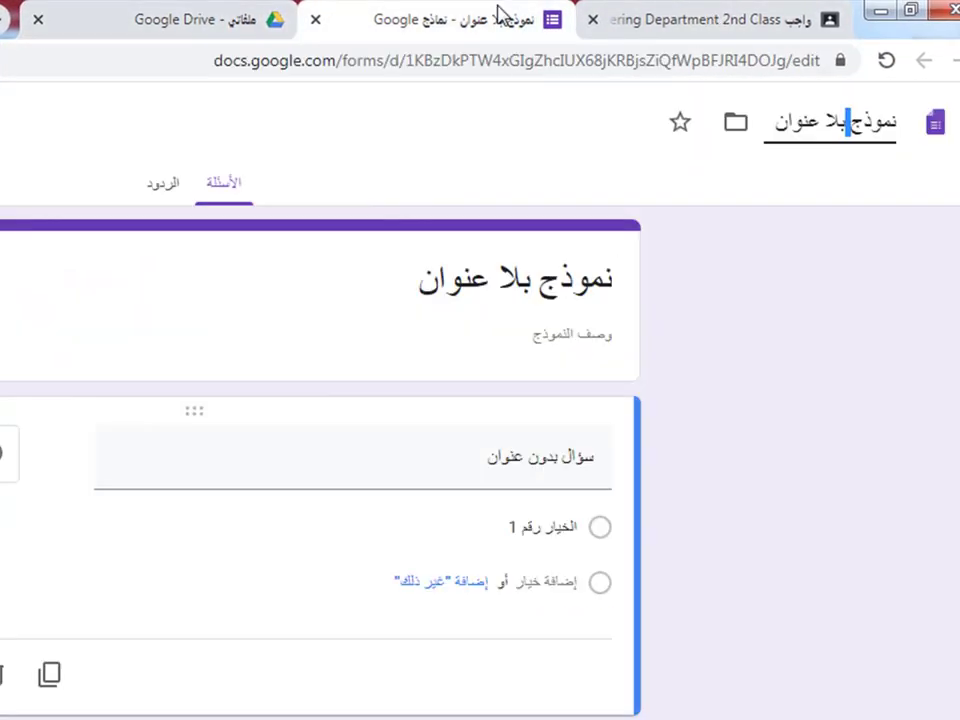
Rename the form file as "Q No.1"
{"action": "key", "text": "ctrl+a"}
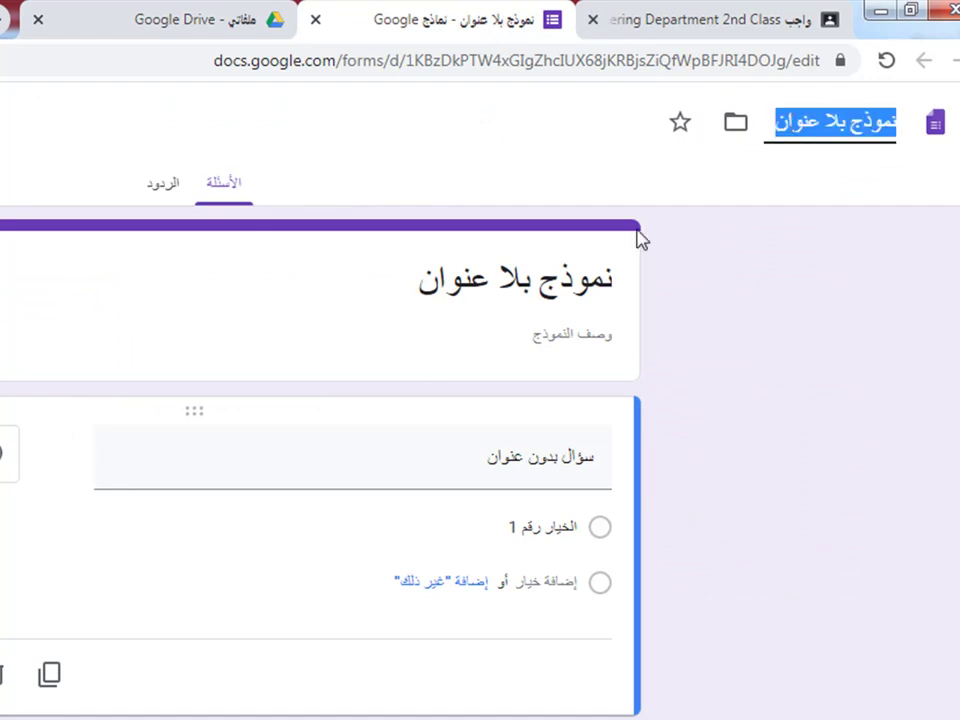
{"action": "type", "text": "Q"}
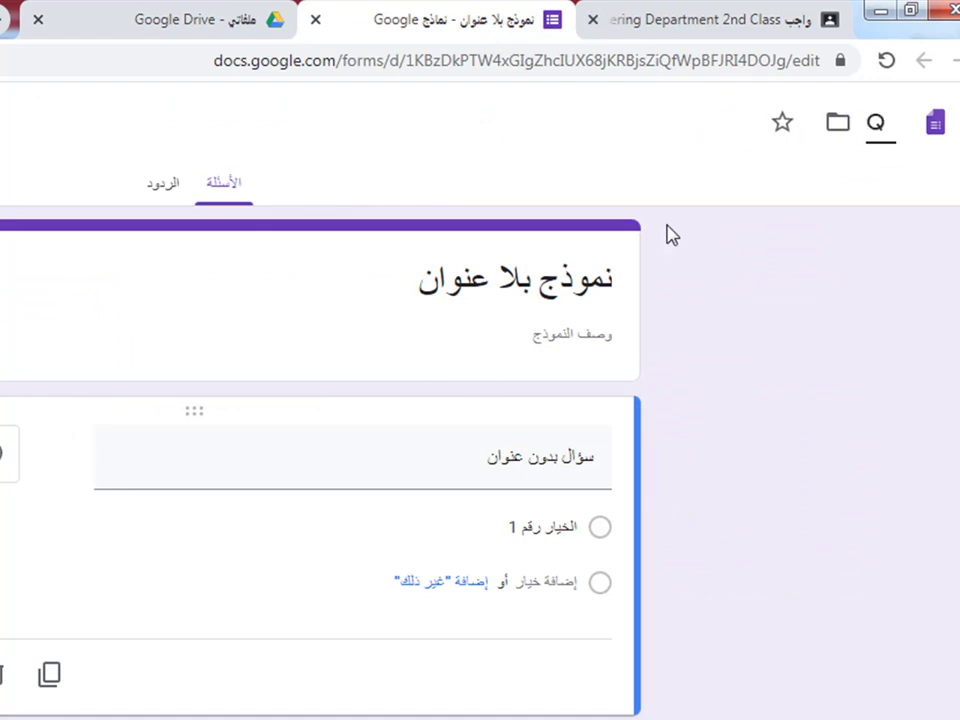
{"action": "type", "text": " No.1"}
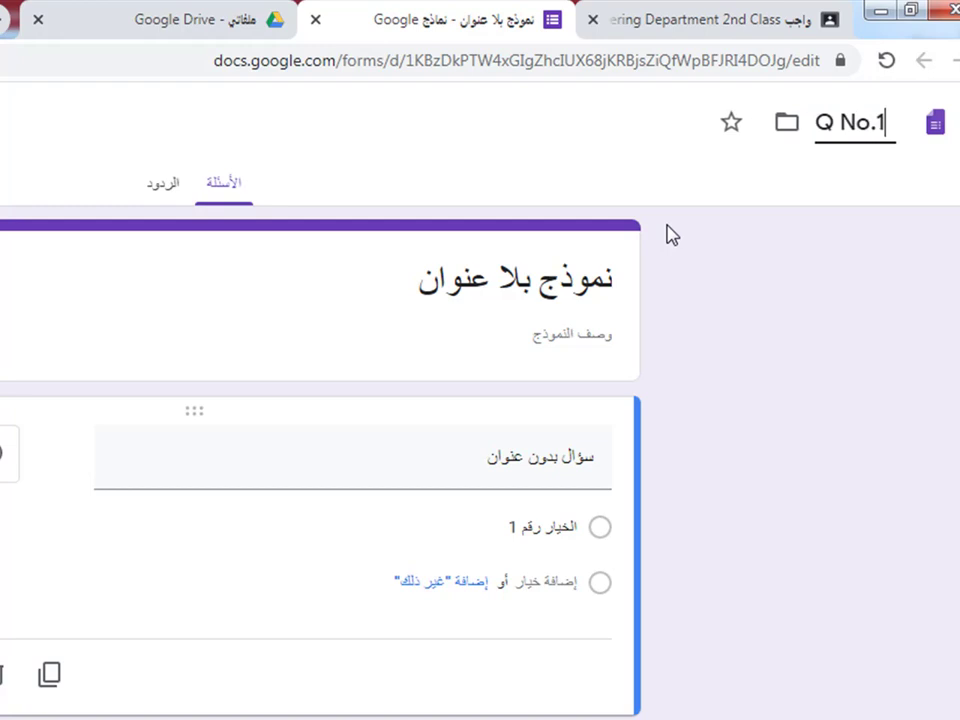
Refresh My Drive to check the form's new file name and return to the Classroom question
{"action": "left_click", "coordinate": [225, 19]}
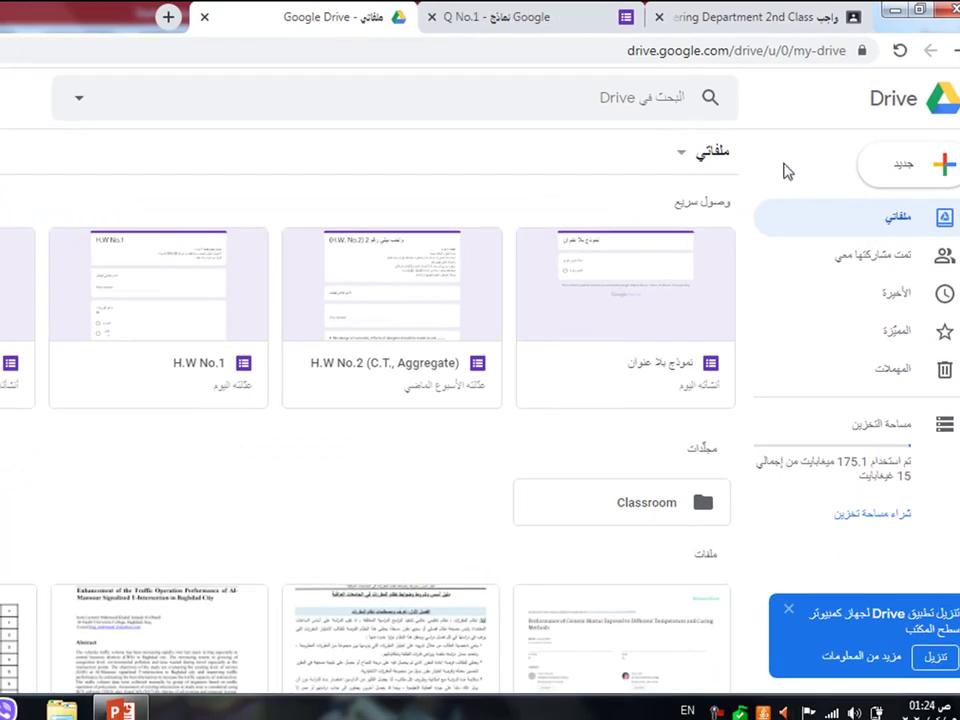
{"action": "left_click", "coordinate": [899, 50]}
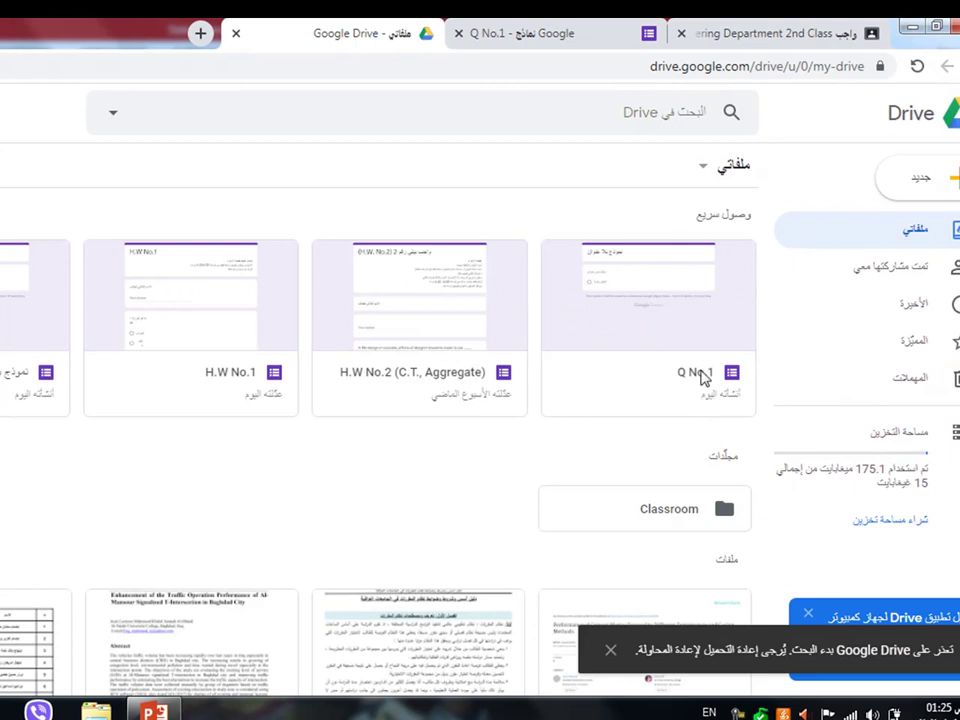
{"action": "left_click", "coordinate": [758, 40]}
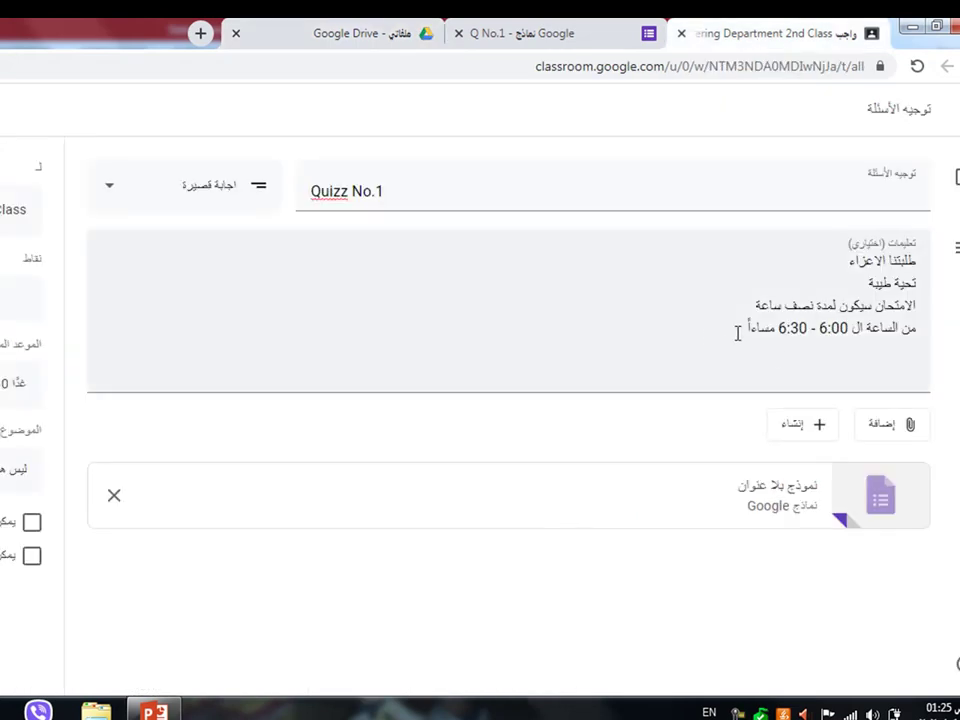
Copy the four-line exam instructions from the Classroom question and paste them as the description of the Q No.1 form
{"action": "left_click", "coordinate": [517, 26]}
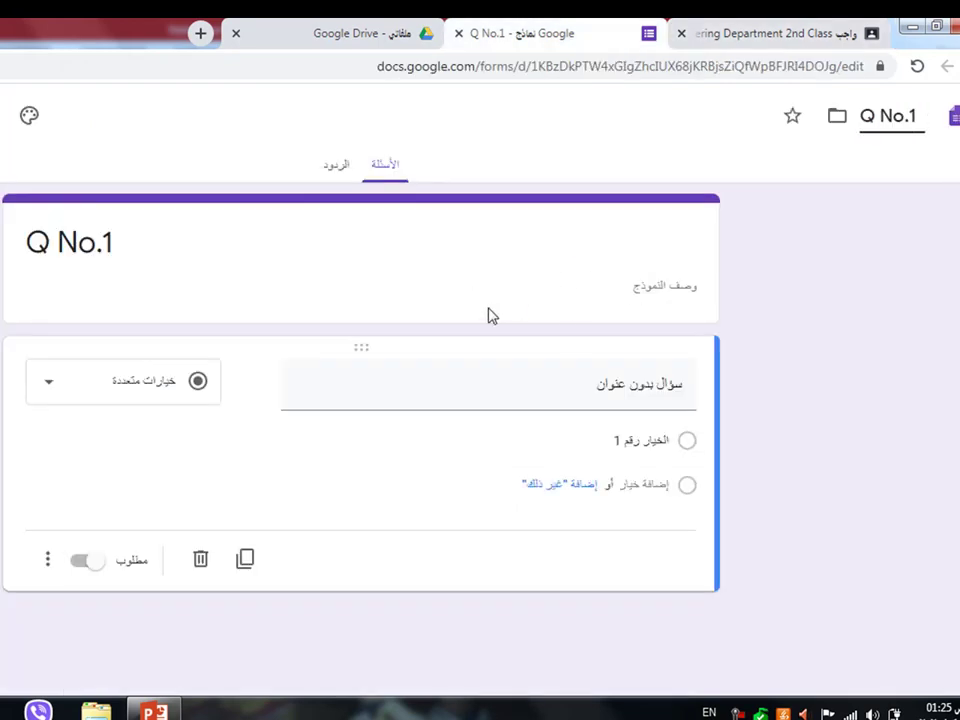
{"action": "left_click", "coordinate": [632, 286]}
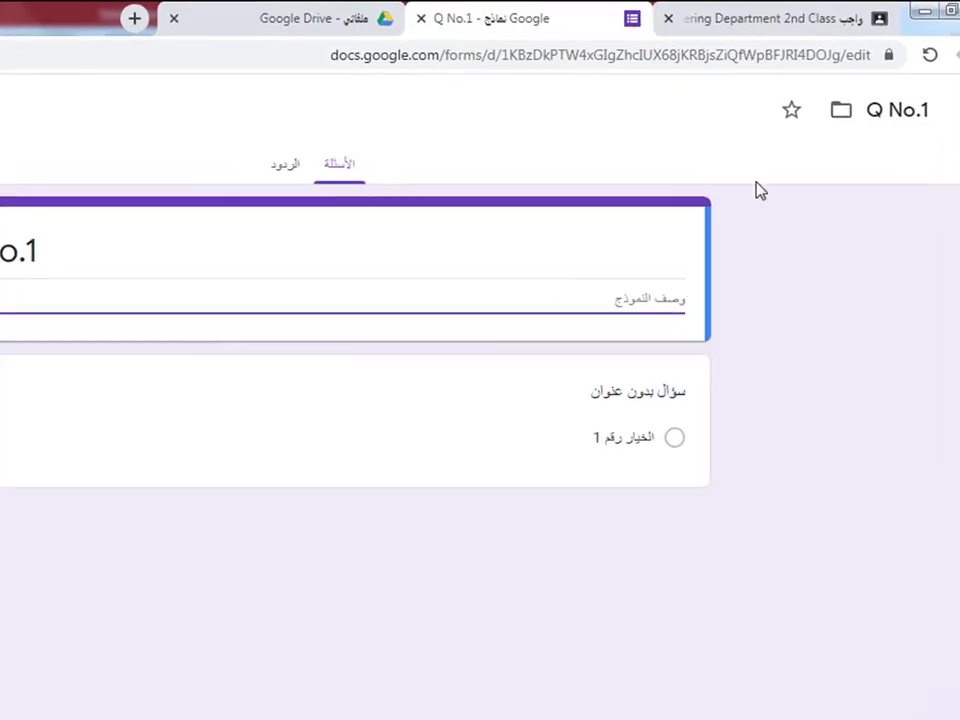
{"action": "left_click", "coordinate": [763, 16]}
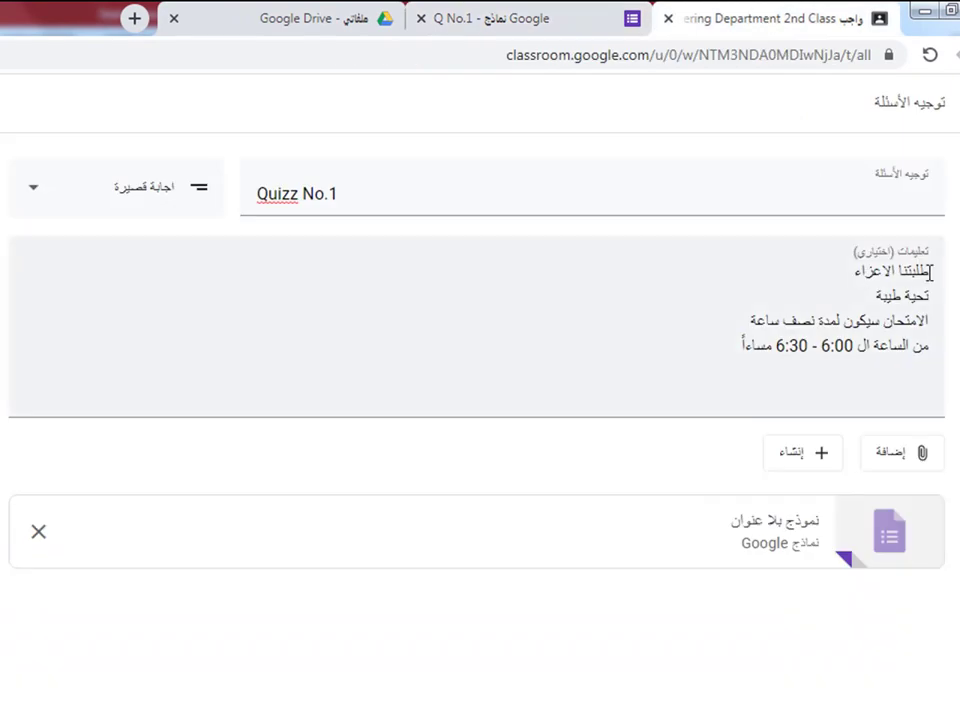
{"action": "left_click_drag", "start_coordinate": [929, 272], "coordinate": [740, 346]}
{"action": "key", "text": "ctrl+c"}
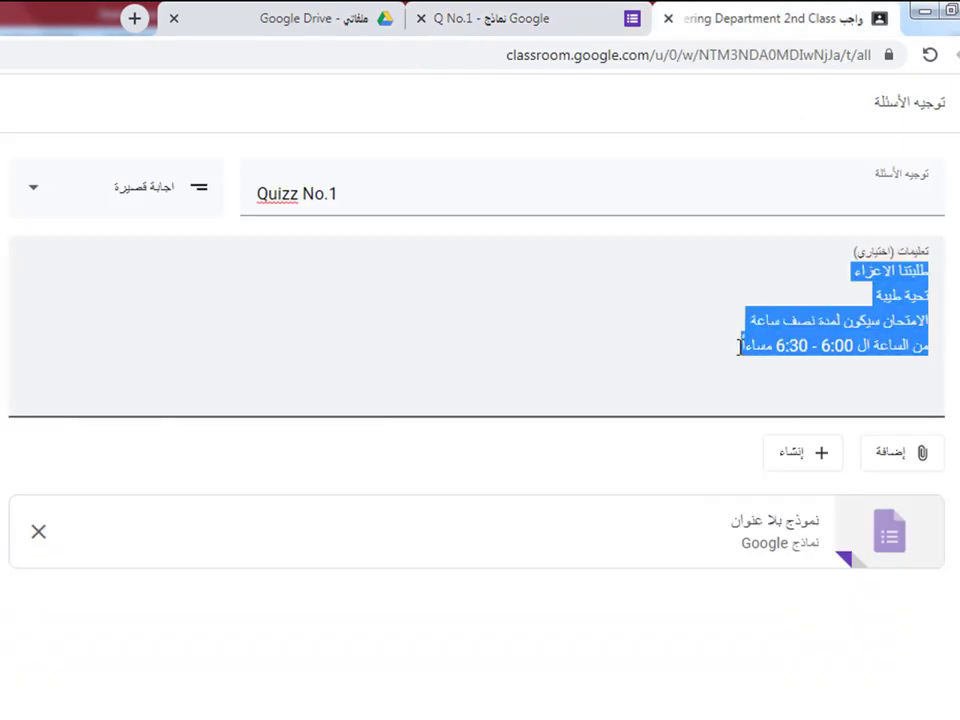
{"action": "left_click", "coordinate": [509, 12]}
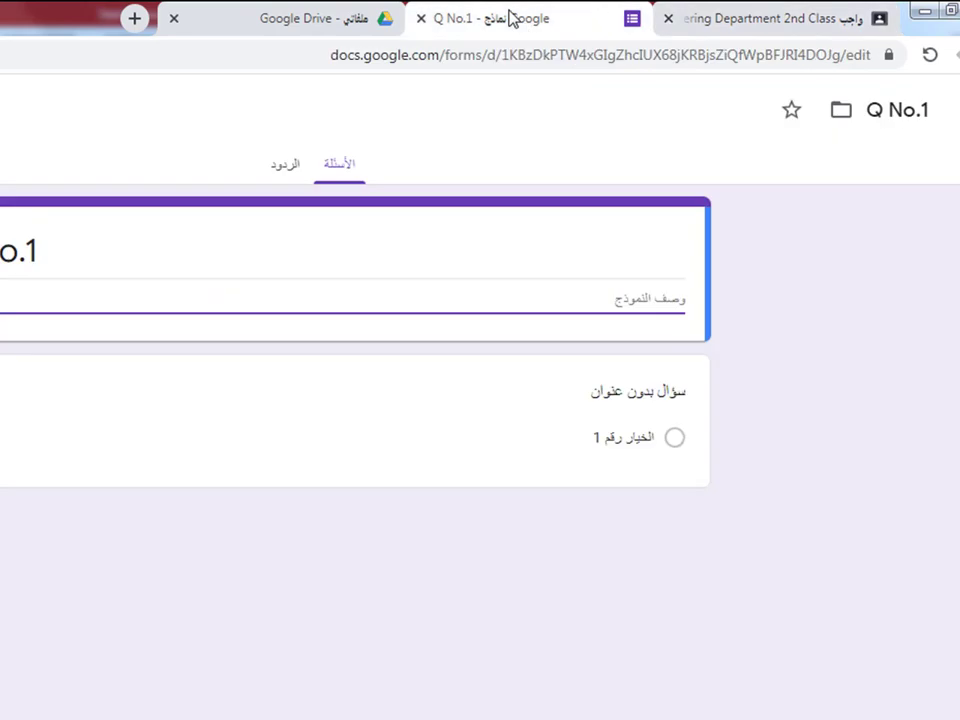
{"action": "key", "text": "ctrl+v"}
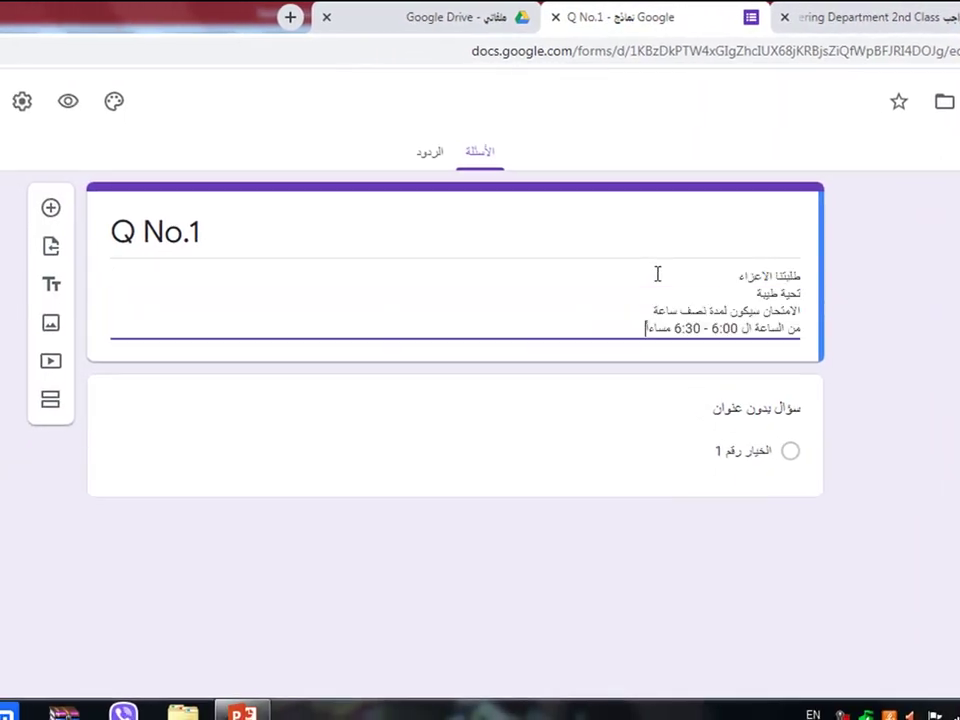
{"action": "left_click", "coordinate": [896, 456]}
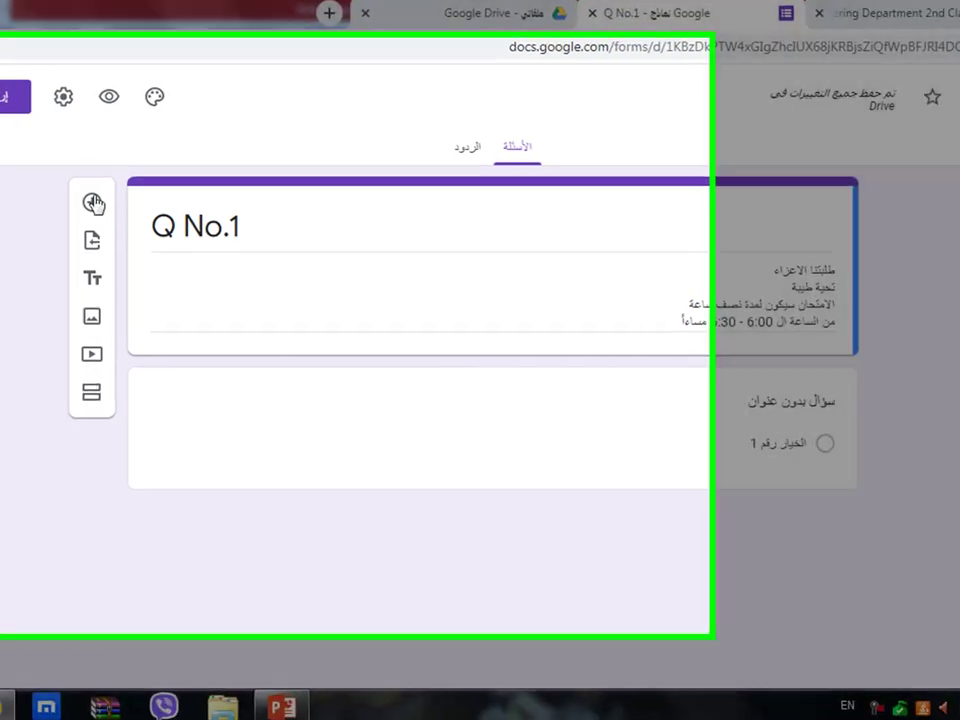
Add a short-answer question asking for the student's three-part name and remove the default untitled question
{"action": "left_click", "coordinate": [87, 203]}
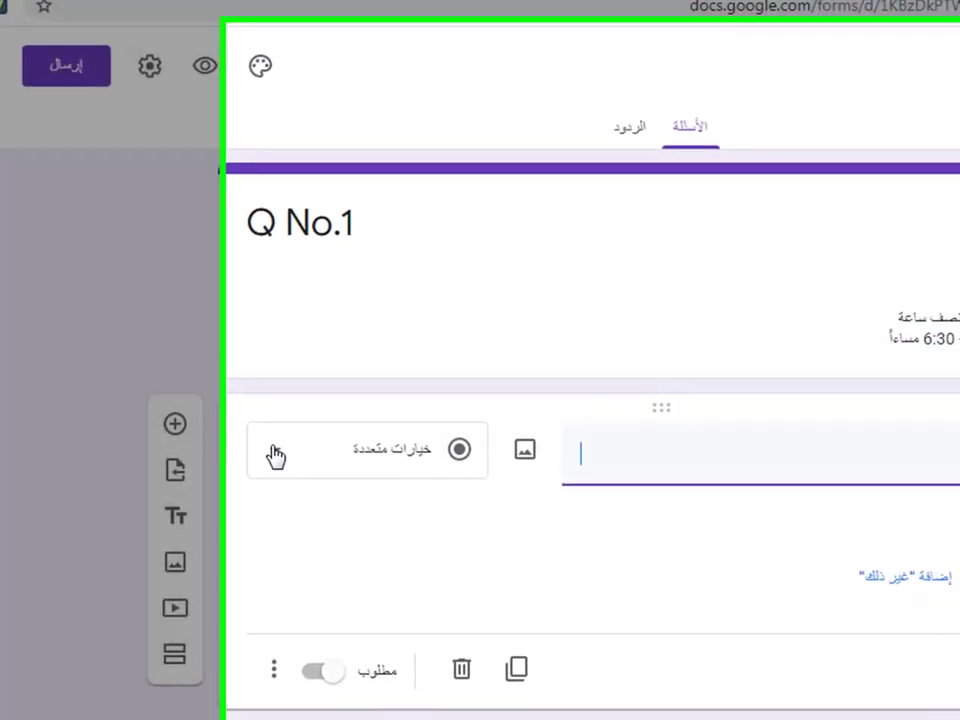
{"action": "left_click", "coordinate": [289, 458]}
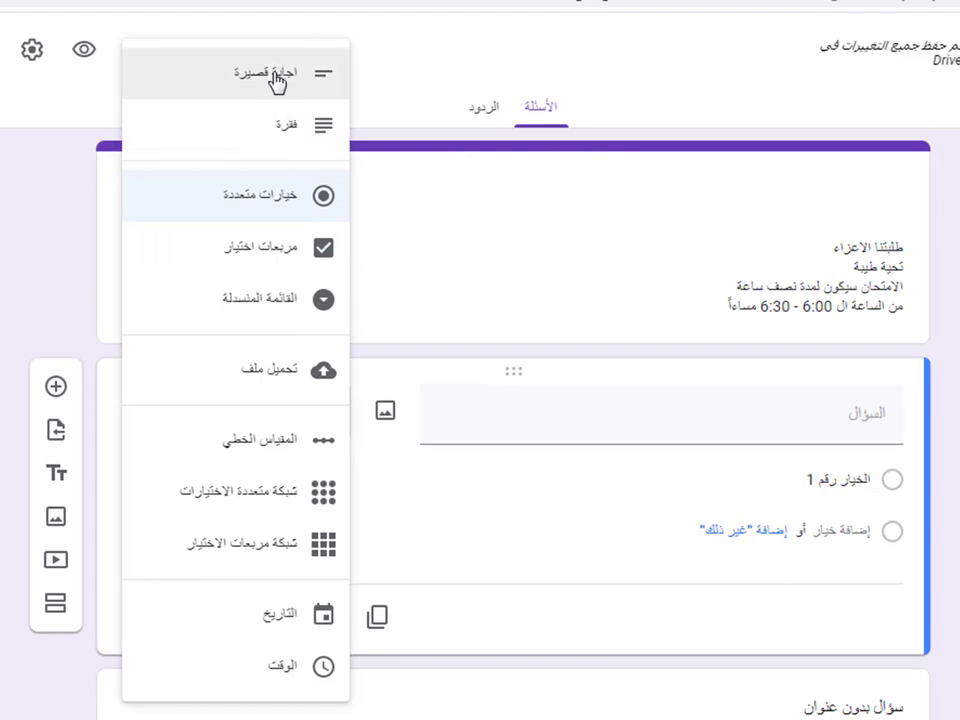
{"action": "left_click", "coordinate": [274, 74]}
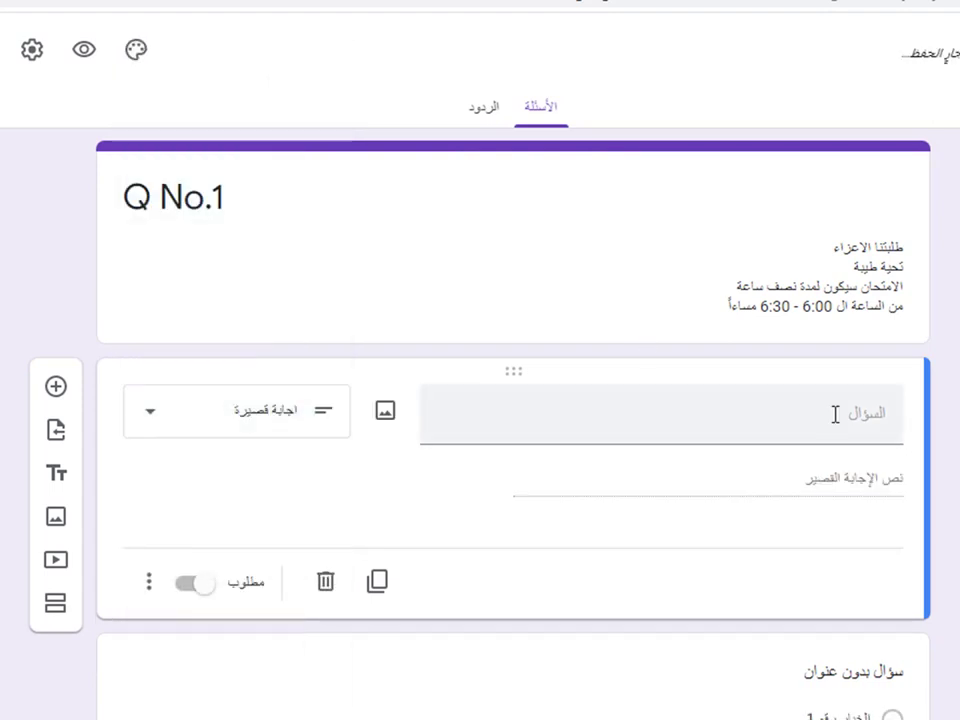
{"action": "left_click", "coordinate": [835, 413]}
{"action": "type", "text": "الاسم"}
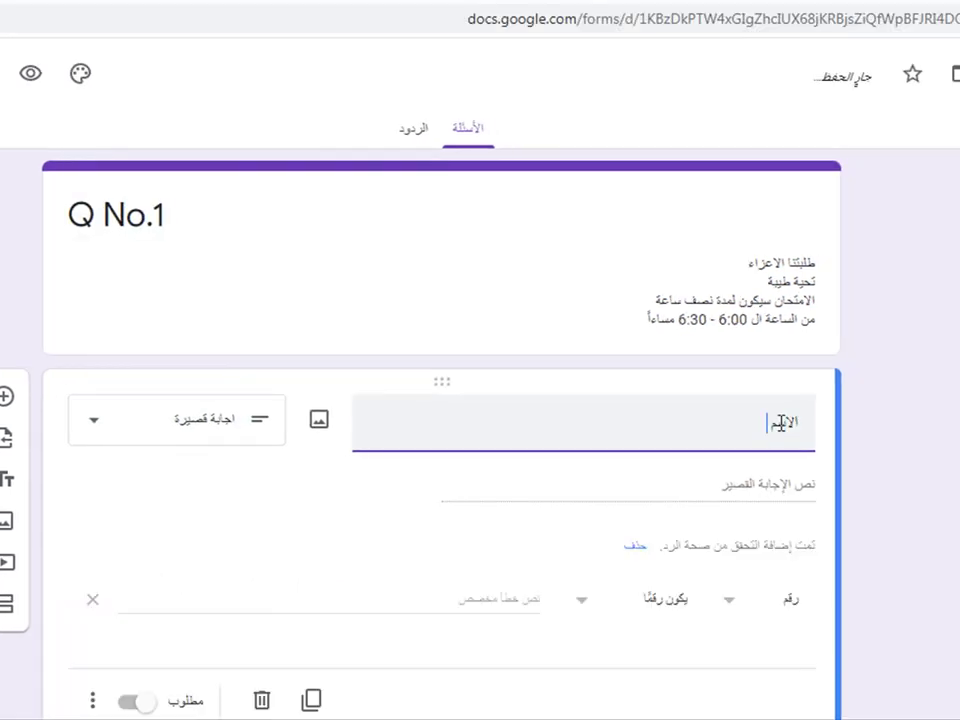
{"action": "type", "text": " ثلاثى للطالب"}
{"action": "left_click", "coordinate": [887, 506]}
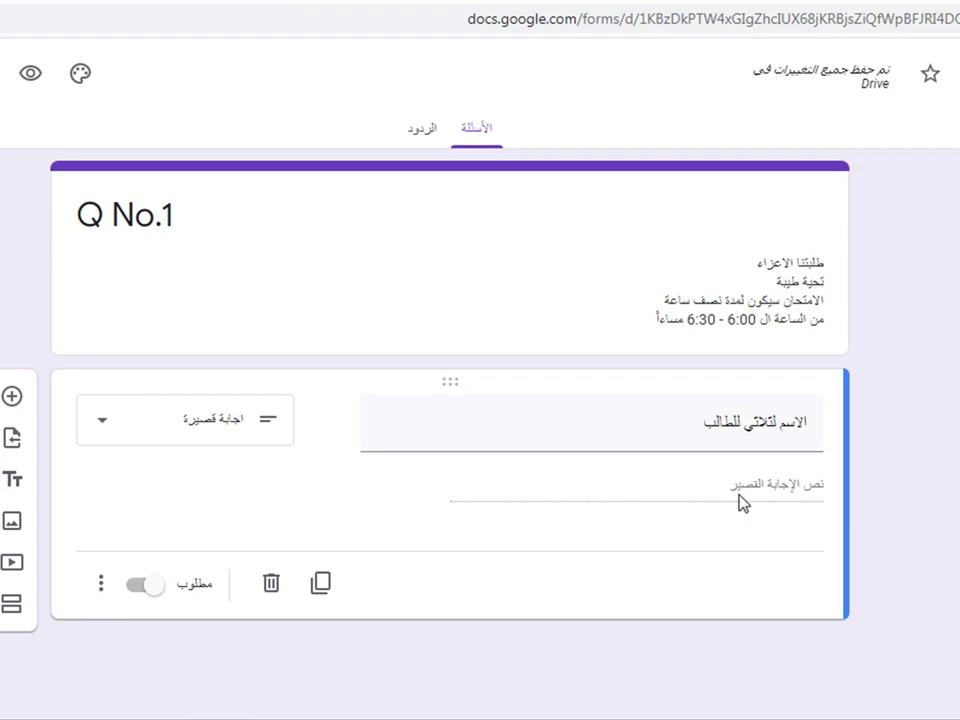
Correct the name question's title to "الاسم الثلاثي للطالب"
{"action": "left_click", "coordinate": [777, 421]}
{"action": "key", "text": "ctrl+a"}
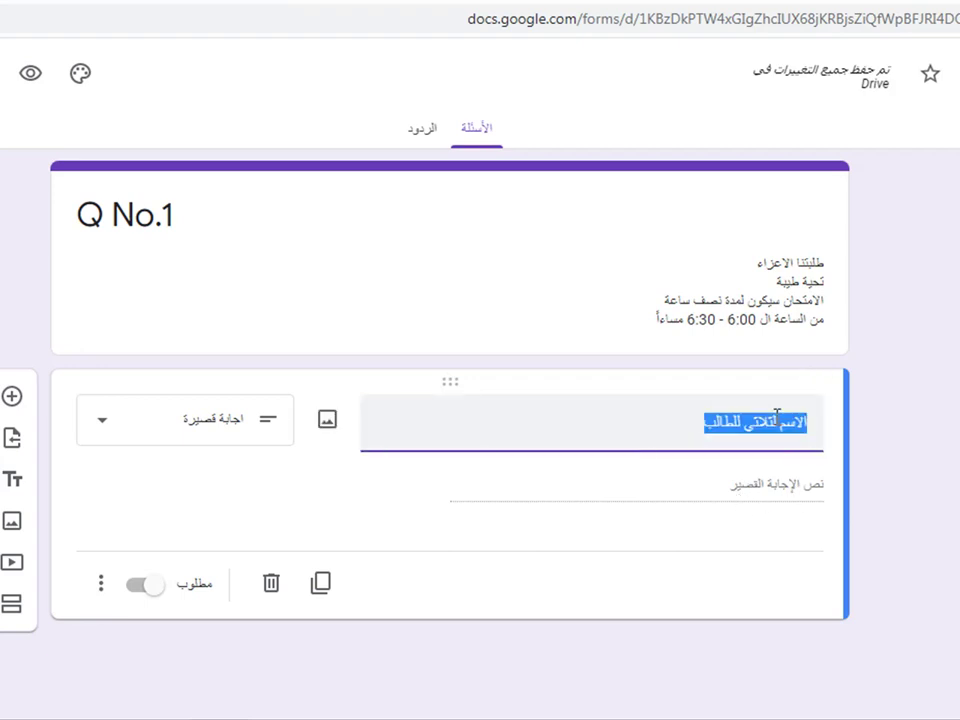
{"action": "left_click", "coordinate": [777, 420]}
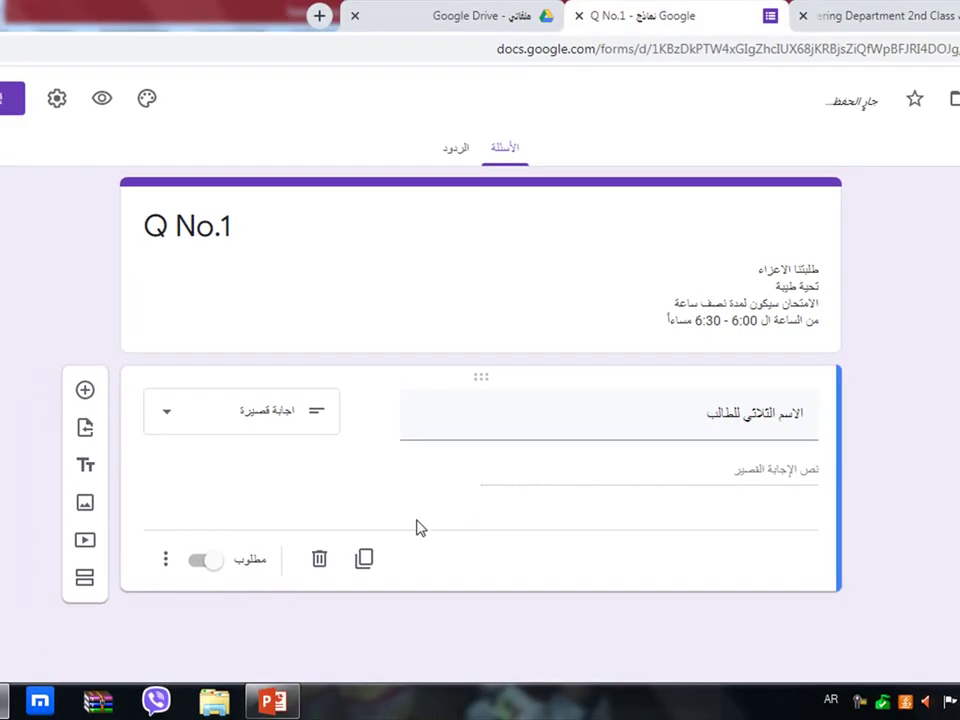
Add a multiple-choice question titled "الكوفيد - 19 هو:" below the student name question
{"action": "left_click", "coordinate": [84, 391]}
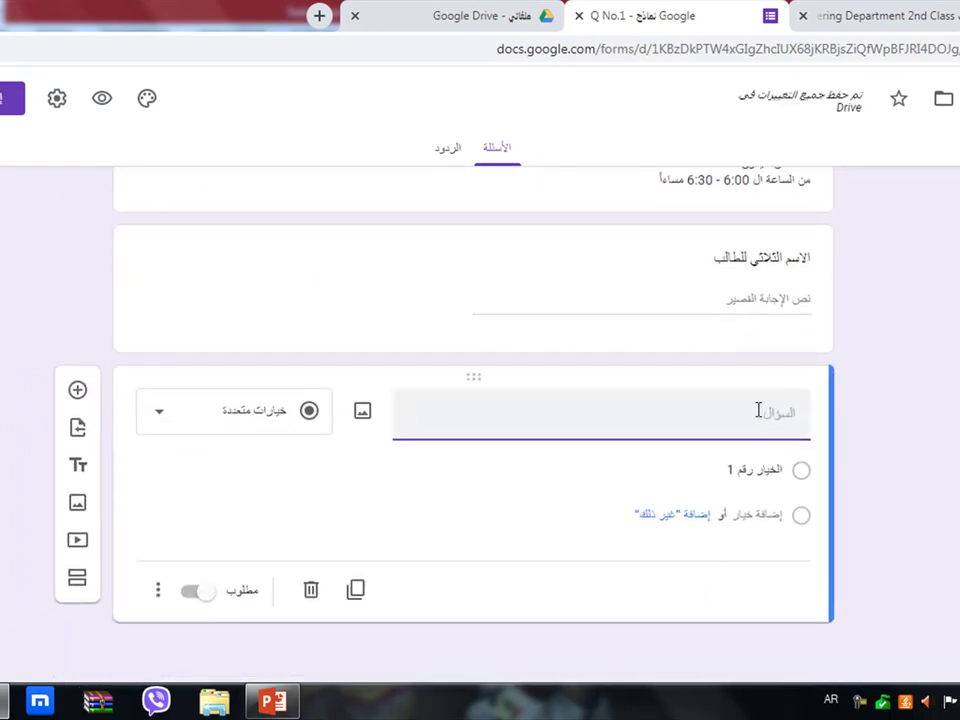
{"action": "type", "text": "ال"}
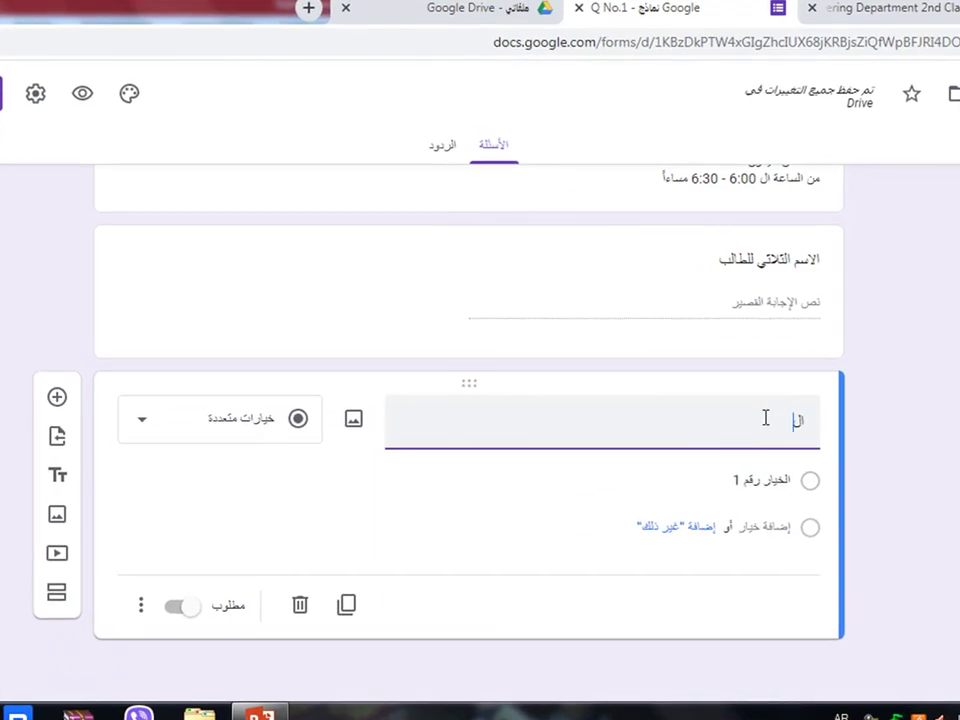
{"action": "type", "text": "كرف"}
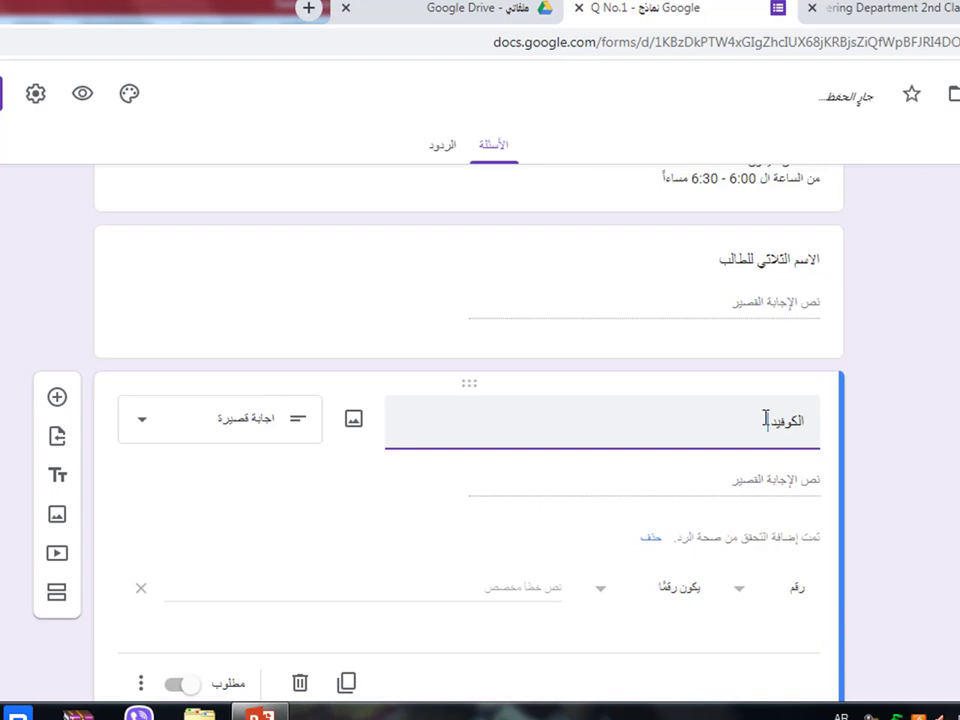
{"action": "type", "text": "يد 19"}
{"action": "type", "text": " - 19 هو"}
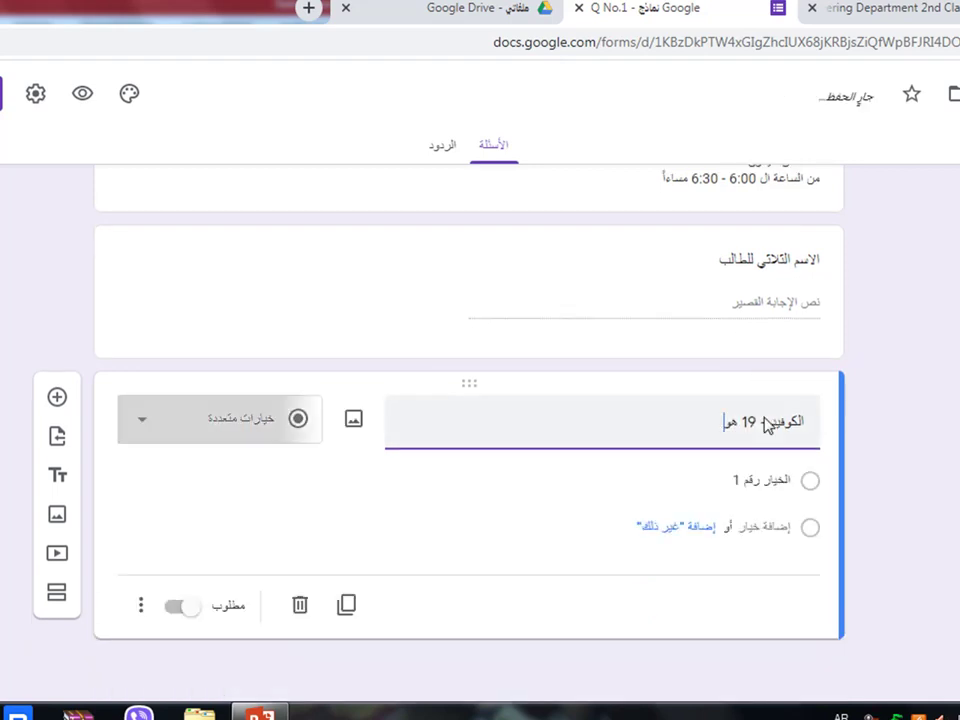
{"action": "left_click", "coordinate": [804, 480]}
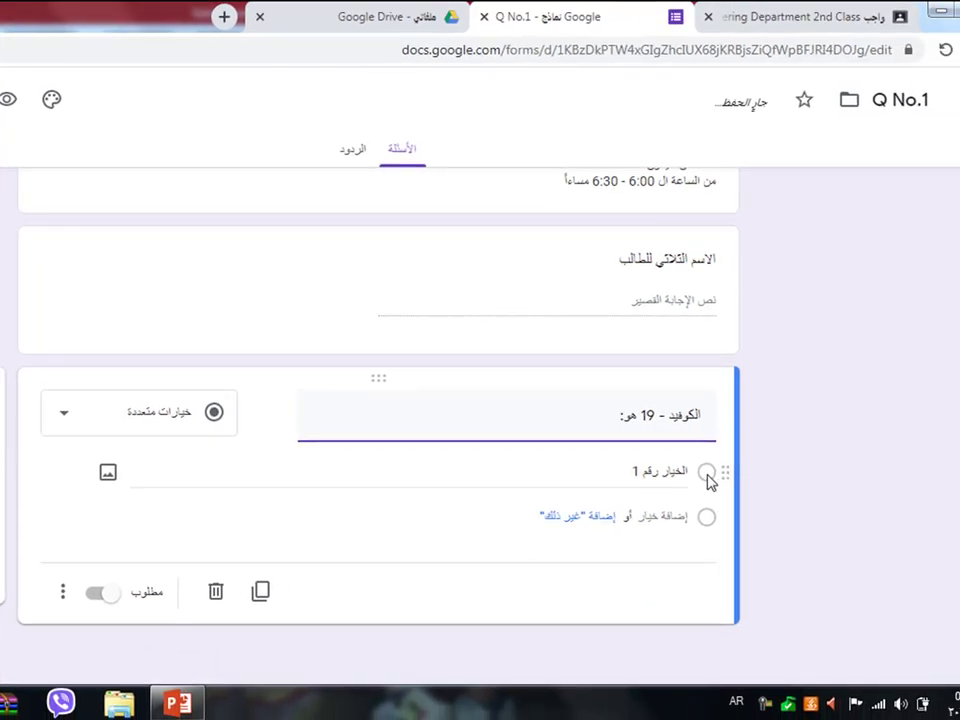
{"action": "left_click", "coordinate": [64, 422]}
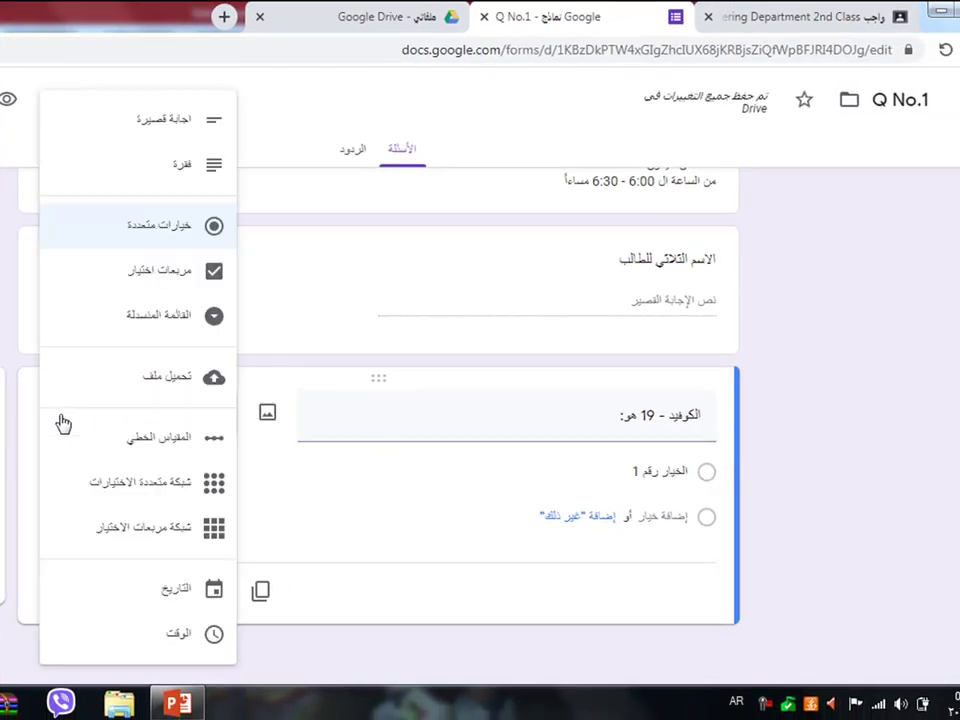
{"action": "left_click", "coordinate": [167, 226]}
Enter the answer options "فايروس", "بكتيريا", "فطريات" and "غيرها" for the multiple-choice question
{"action": "left_click", "coordinate": [617, 464]}
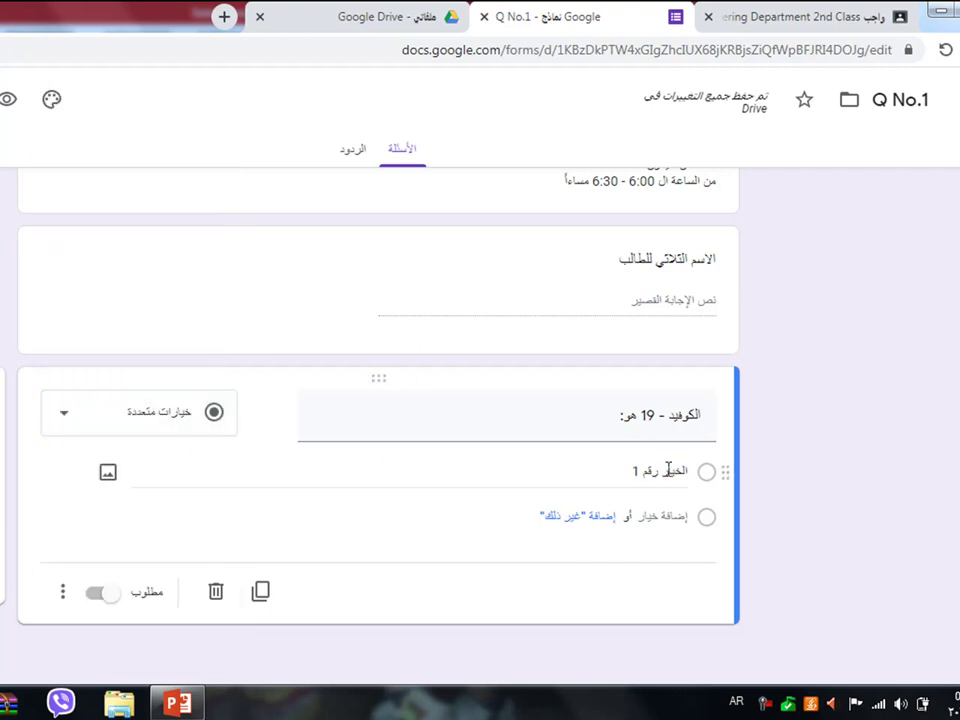
{"action": "left_click", "coordinate": [672, 470]}
{"action": "type", "text": "فا"}
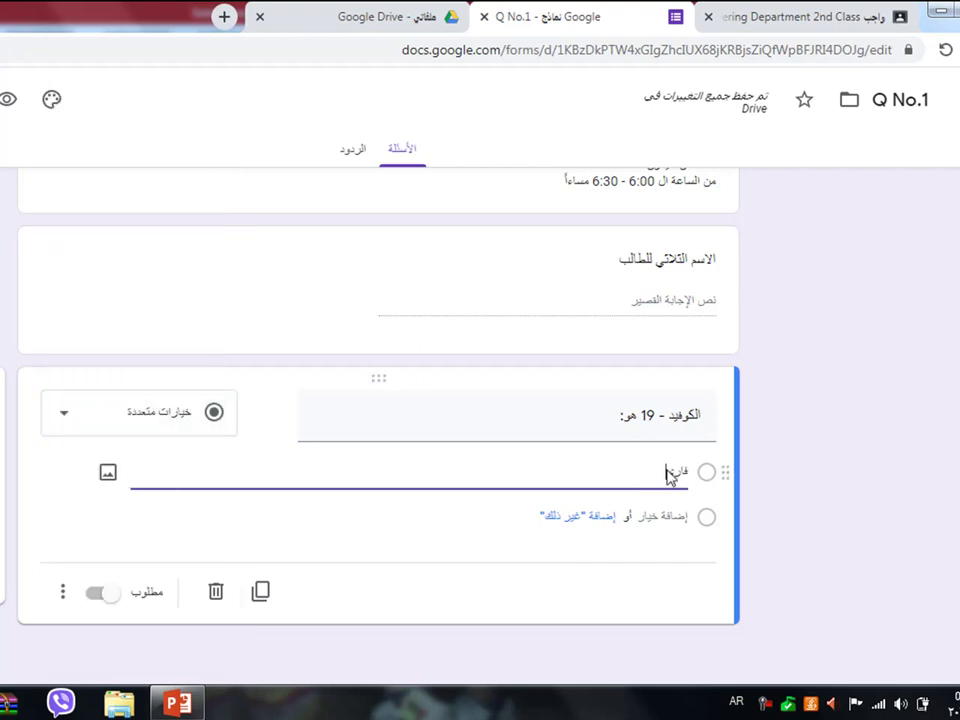
{"action": "type", "text": "ير"}
{"action": "type", "text": "وس"}
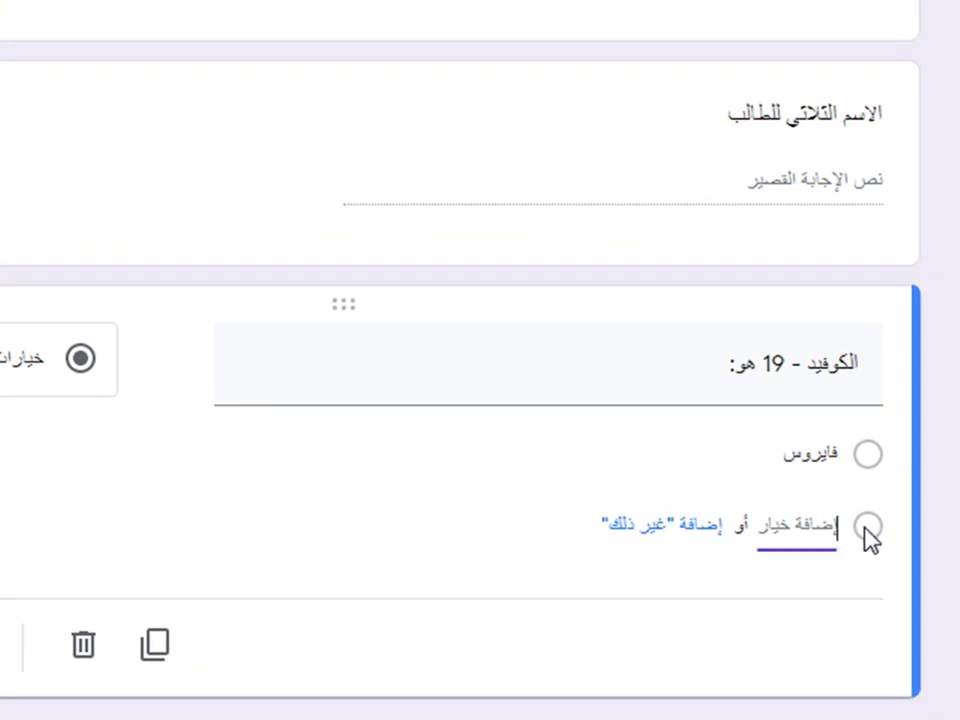
{"action": "left_click", "coordinate": [806, 524]}
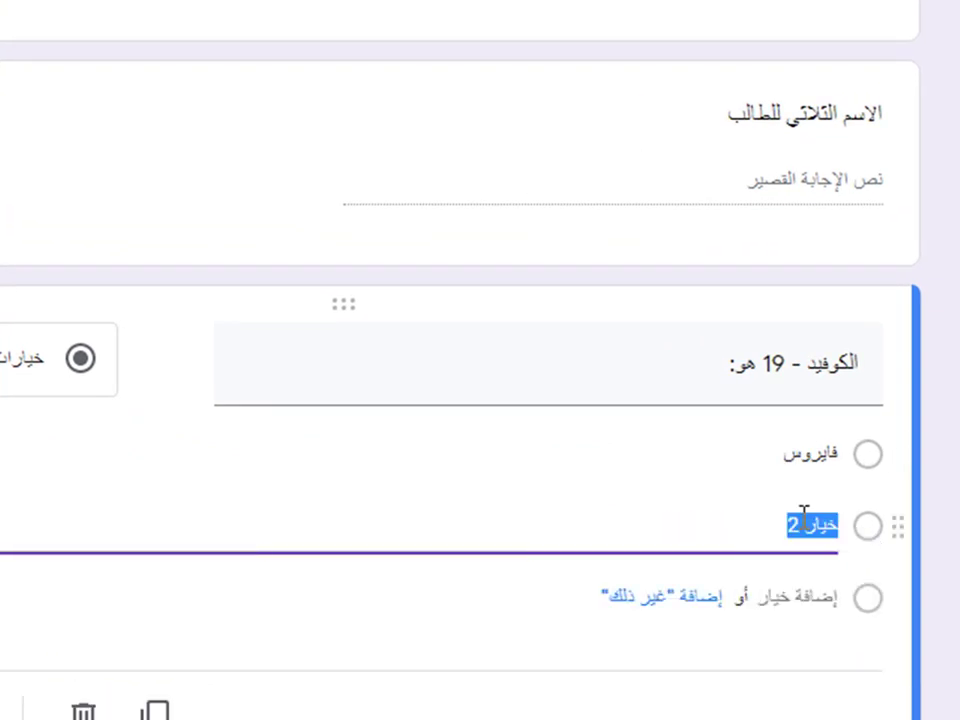
{"action": "type", "text": "بكتيريا"}
{"action": "left_click", "coordinate": [866, 598]}
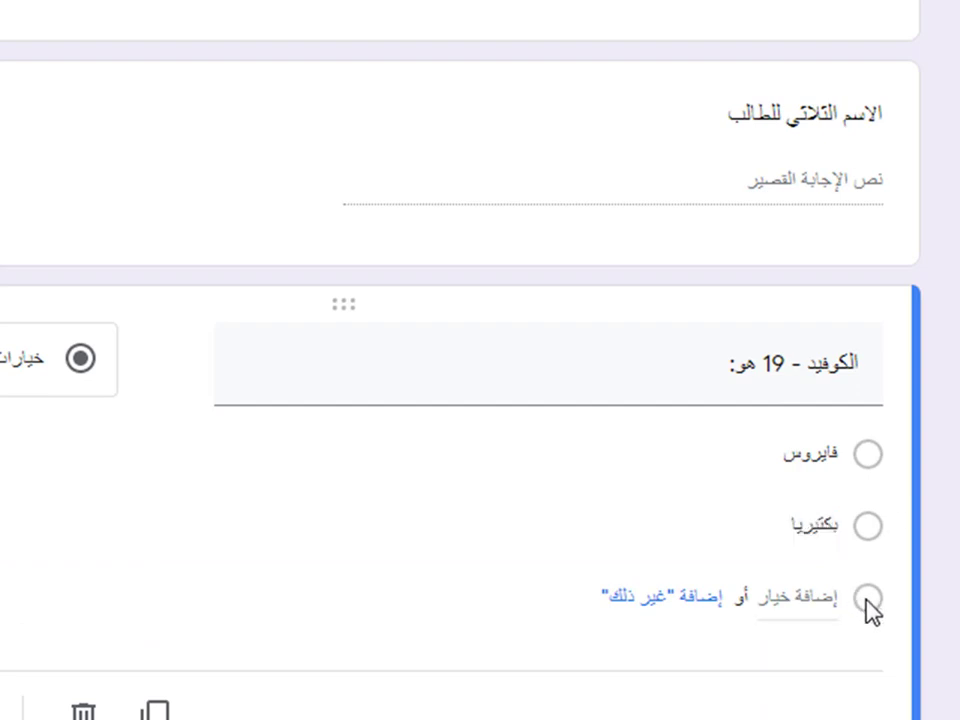
{"action": "left_click", "coordinate": [767, 598]}
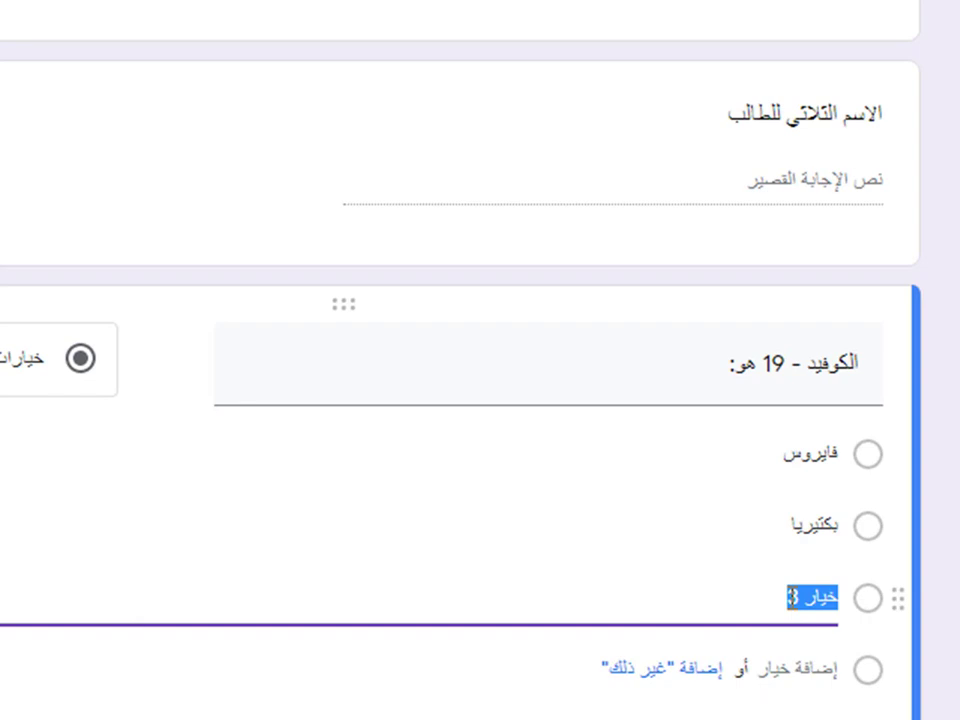
{"action": "type", "text": "فطريات"}
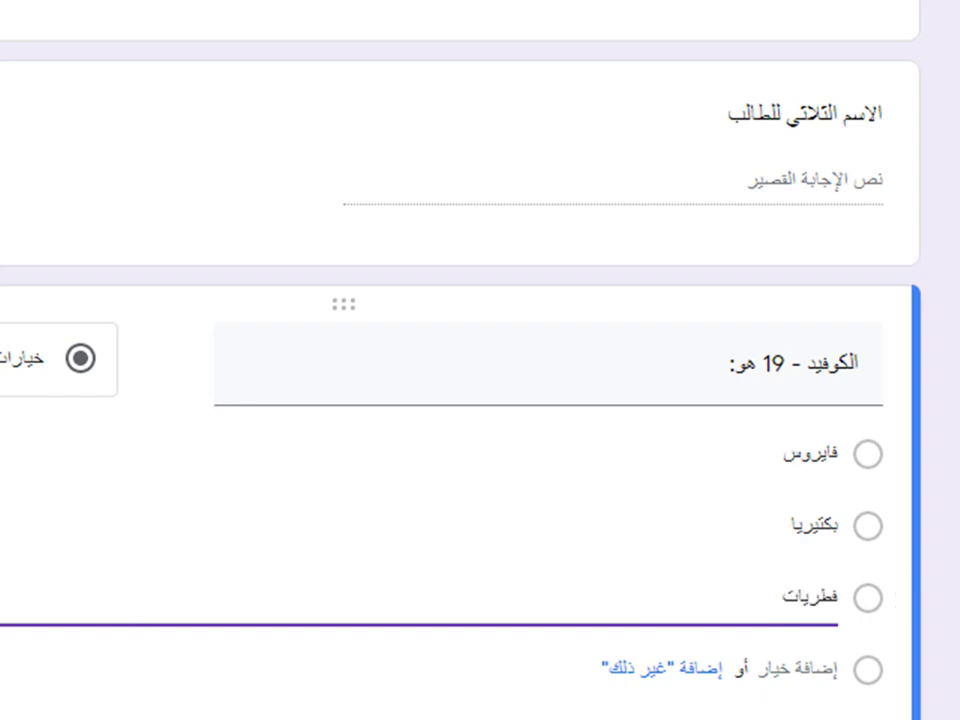
{"action": "left_click", "coordinate": [805, 668]}
{"action": "type", "text": "غيرها"}
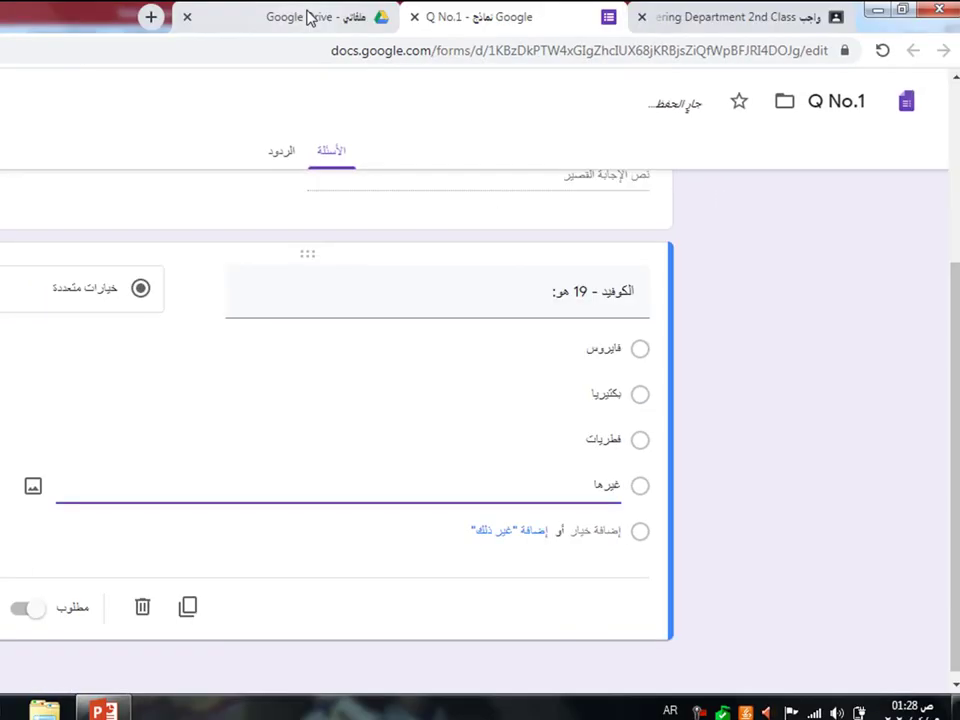
Refresh My Drive to check the saved Q No.1 form and return to the form editor
{"action": "left_click", "coordinate": [310, 18]}
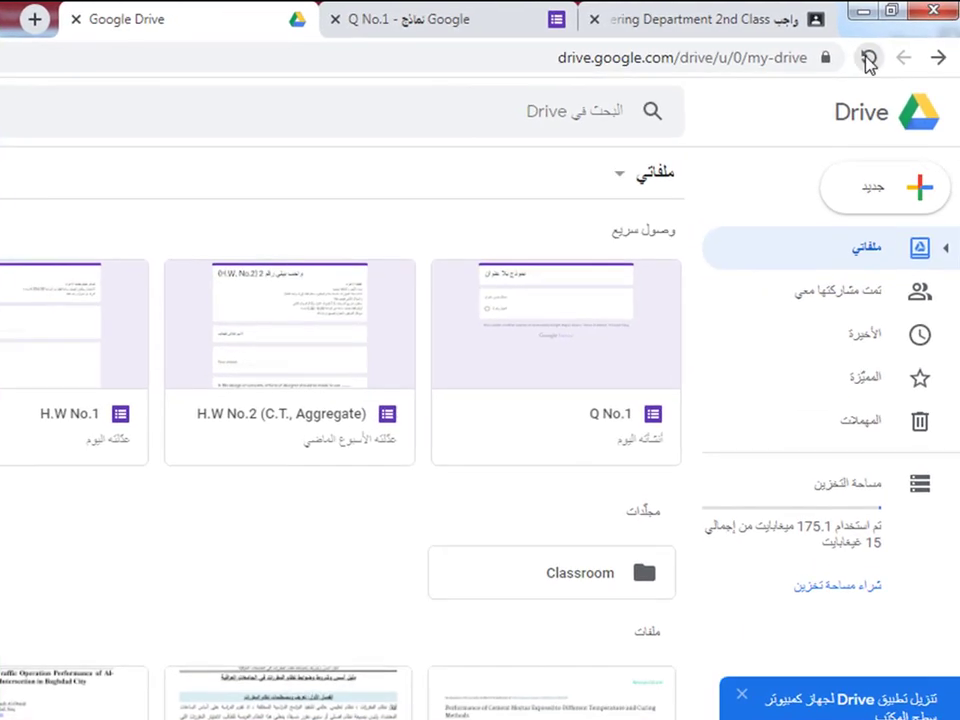
{"action": "left_click", "coordinate": [868, 58]}
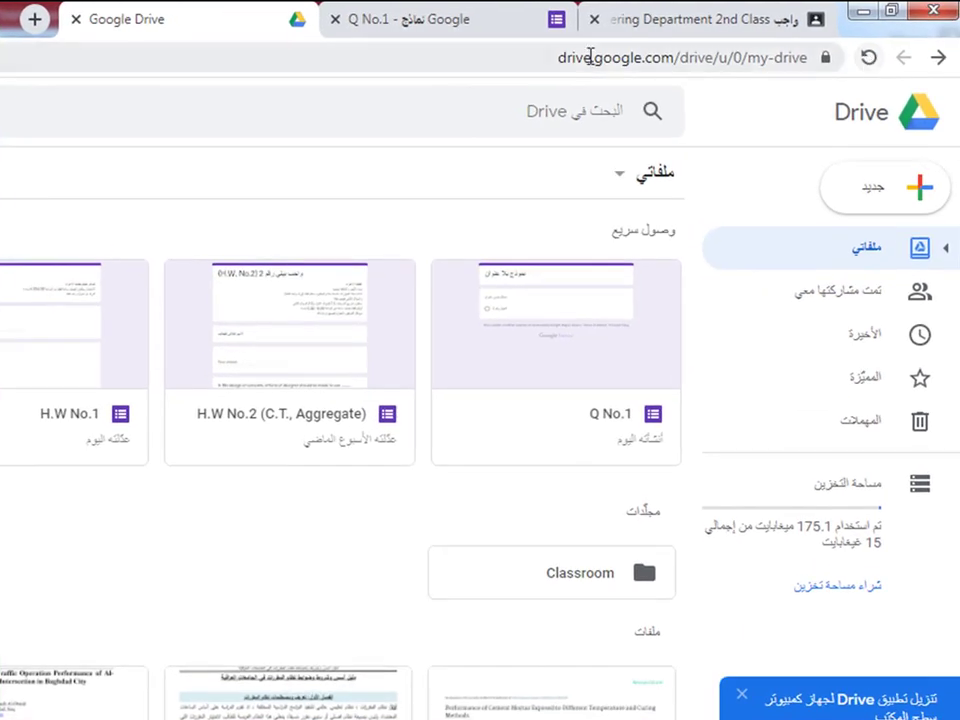
{"action": "left_click", "coordinate": [489, 30]}
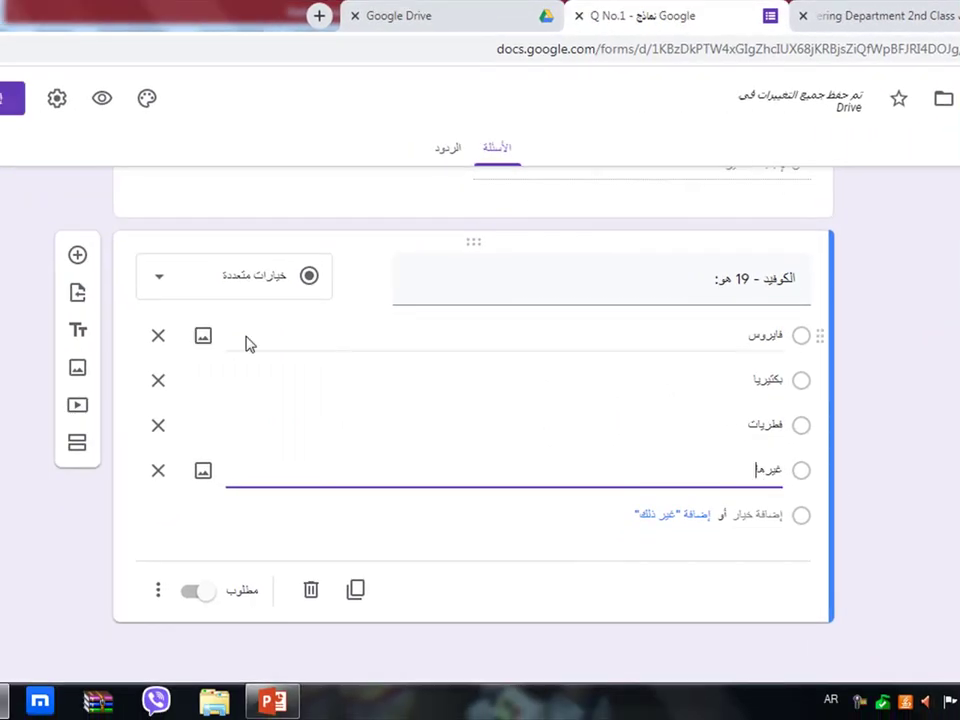
Add a paragraph-type question titled "ما هي اعراض فايروس كورونا؟" below the multiple-choice question
{"action": "left_click", "coordinate": [77, 255]}
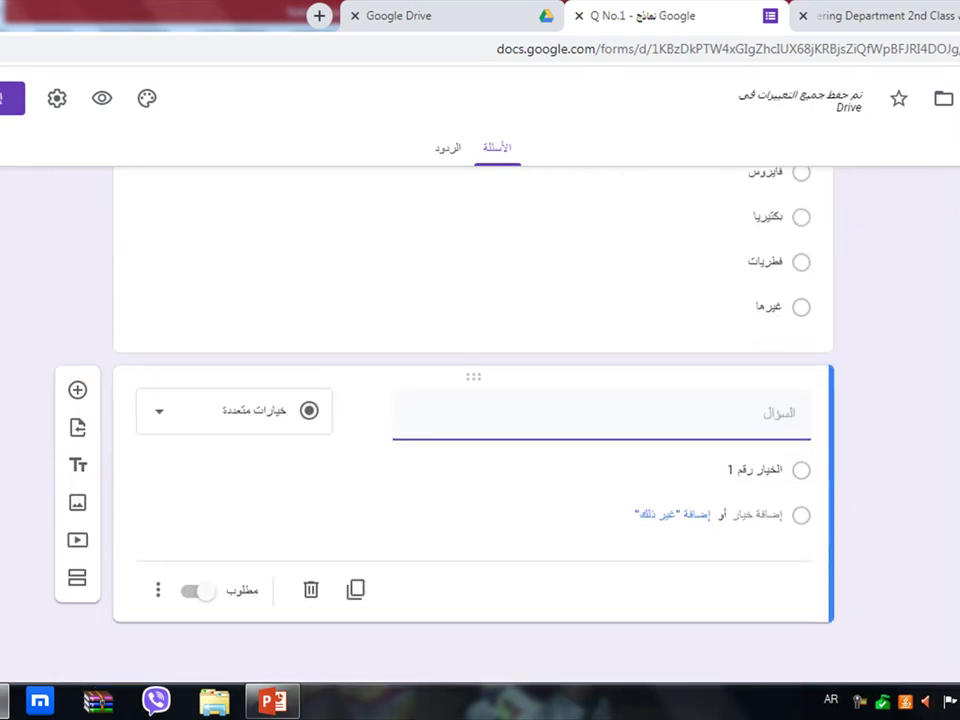
{"action": "left_click", "coordinate": [158, 412]}
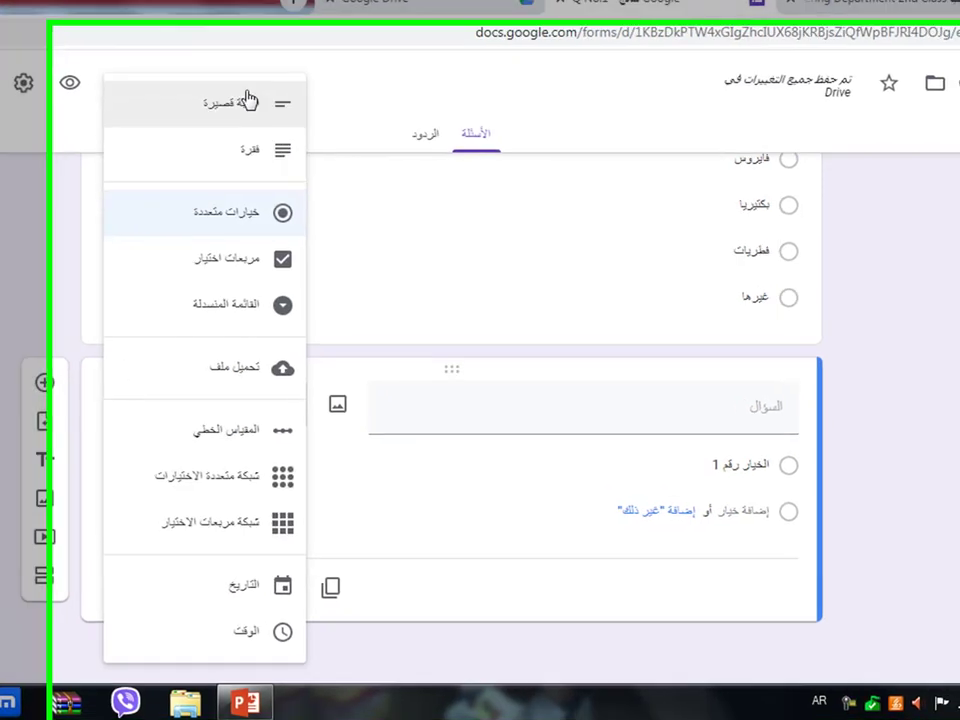
{"action": "left_click", "coordinate": [200, 139]}
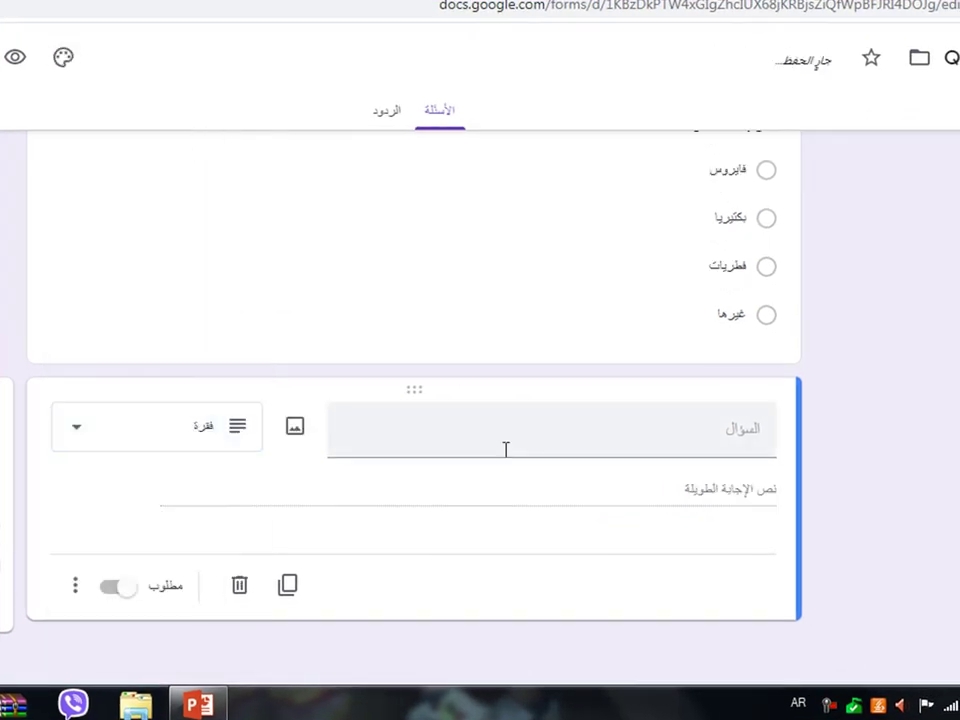
{"action": "left_click", "coordinate": [603, 443]}
{"action": "type", "text": "ماء"}
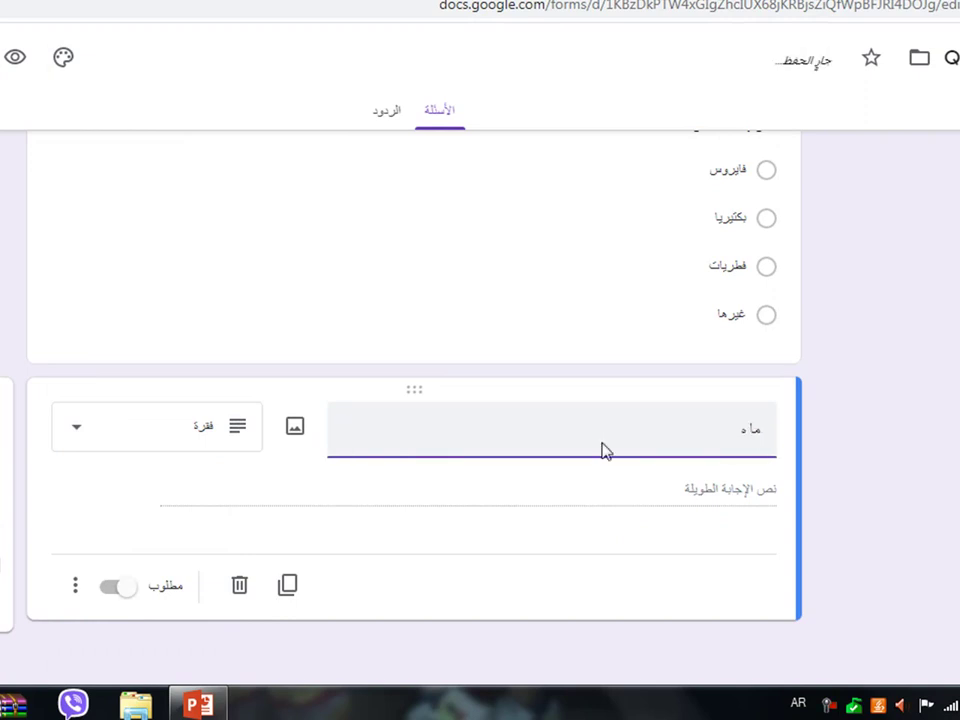
{"action": "type", "text": "اعراض فايروس كورونا؟"}
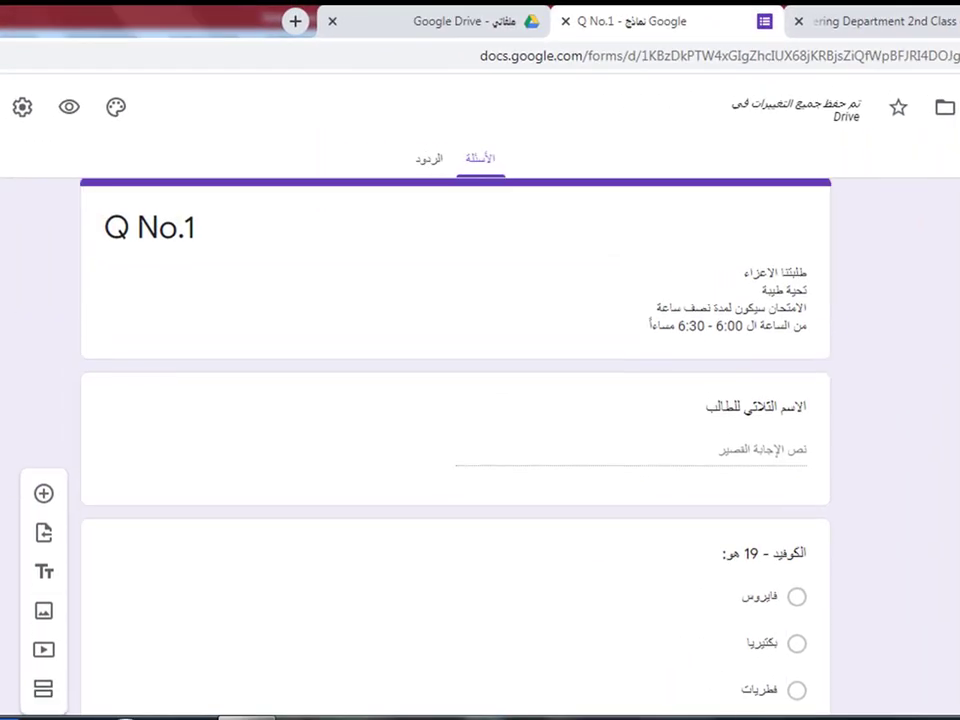
Open the saved Q No.1 form from My Drive and review its description and all of its questions
{"action": "left_click", "coordinate": [439, 22]}
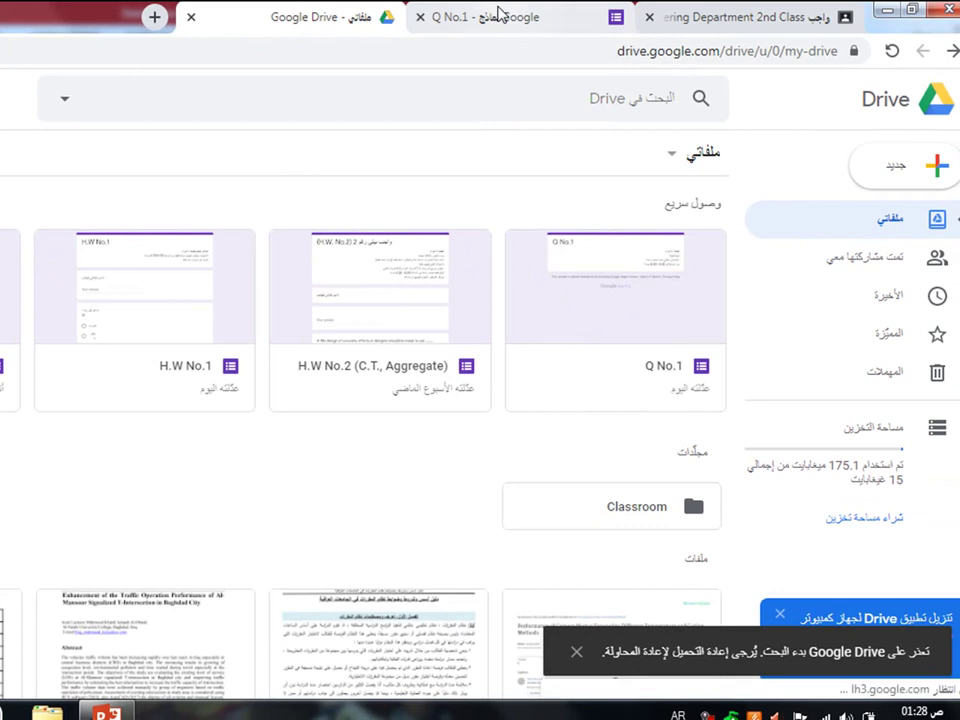
{"action": "left_click", "coordinate": [625, 17]}
{"action": "left_click", "coordinate": [321, 14]}
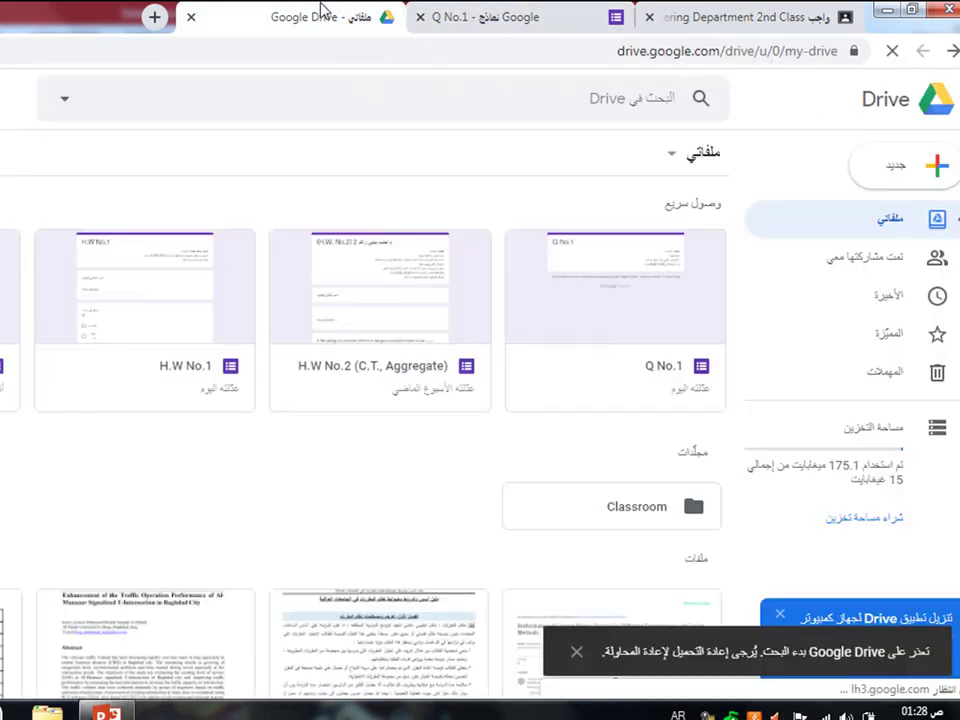
{"action": "double_click", "coordinate": [606, 312]}
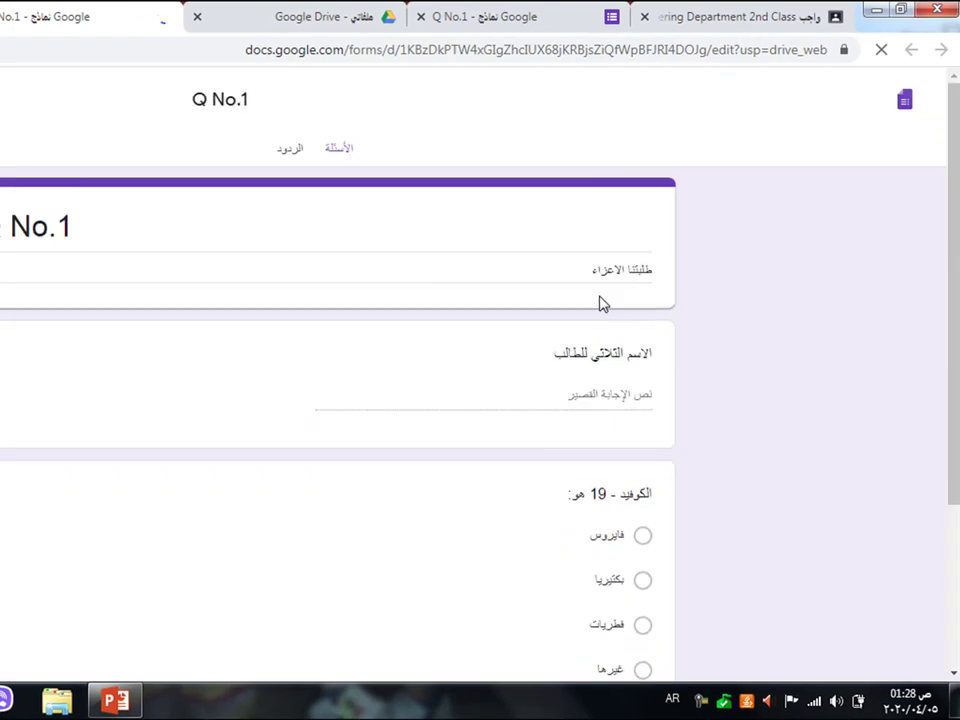
{"action": "scroll", "coordinate": [957, 160], "scroll_direction": "down", "scroll_amount": 1}
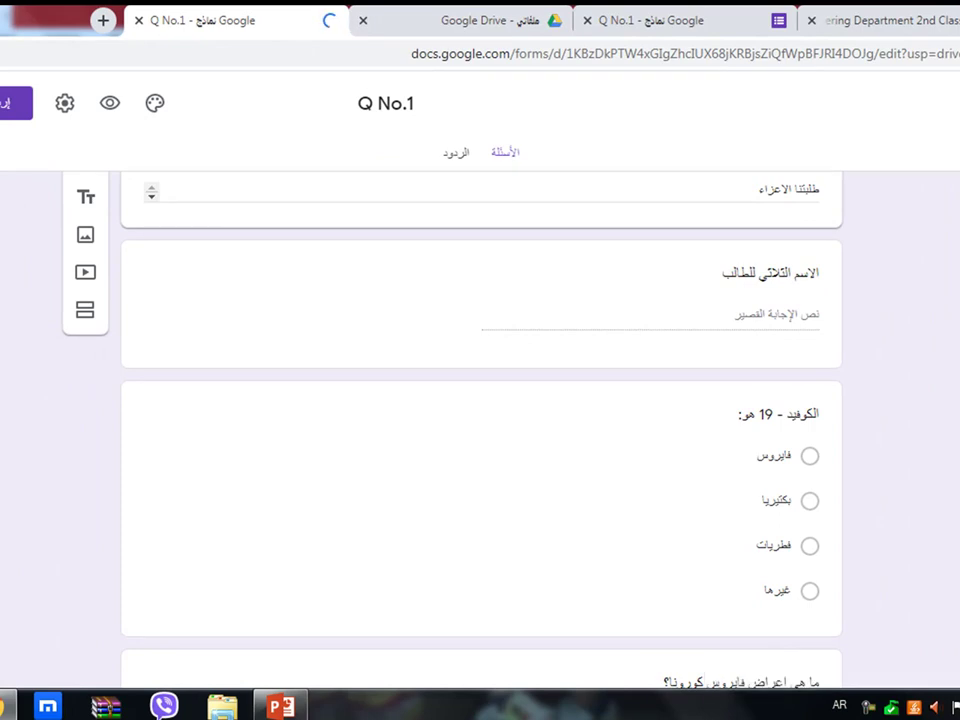
{"action": "scroll", "coordinate": [480, 420], "scroll_direction": "down", "scroll_amount": 3}
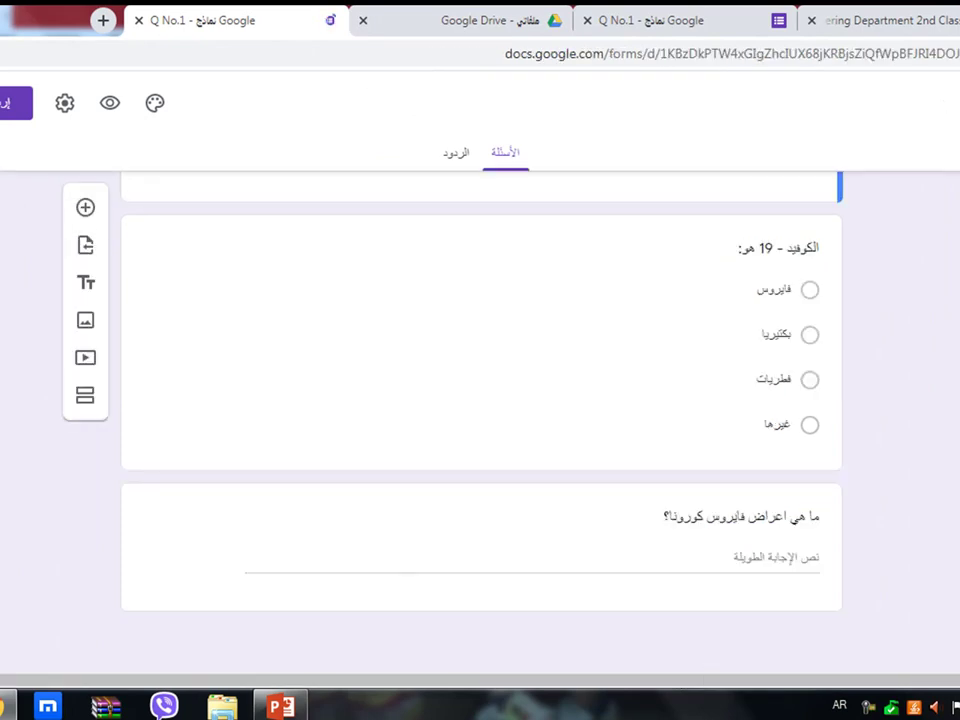
{"action": "scroll", "coordinate": [480, 420], "scroll_direction": "up", "scroll_amount": 2}
{"action": "scroll", "coordinate": [480, 420], "scroll_direction": "up", "scroll_amount": 1}
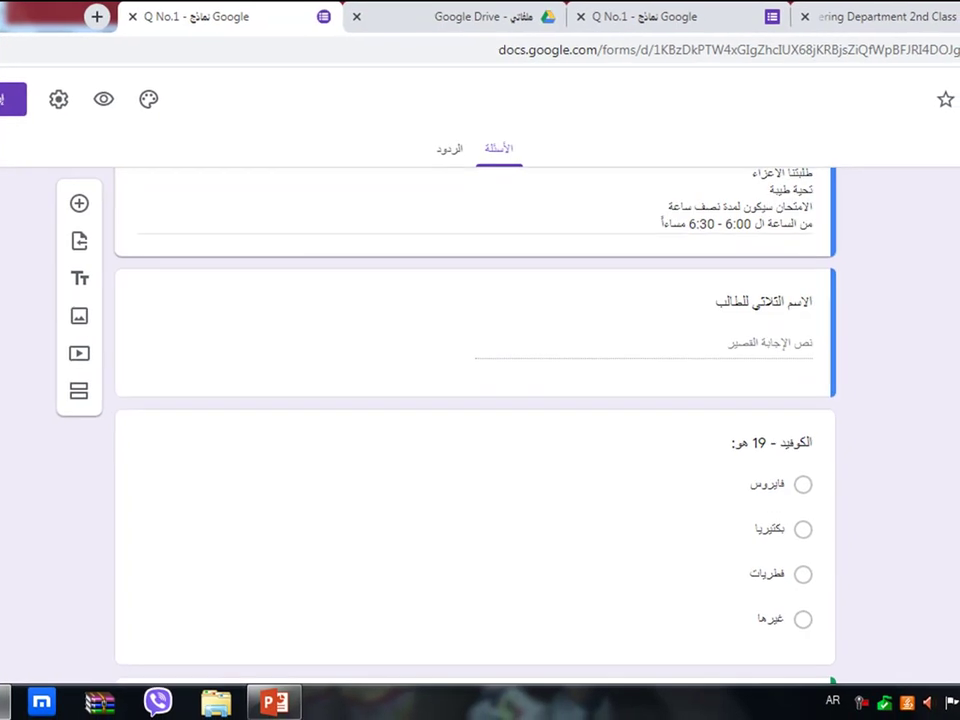
{"action": "scroll", "coordinate": [480, 420], "scroll_direction": "down", "scroll_amount": 2}
Review the form's questions against the Classroom quiz draft and close the duplicate copy of the Q No.1 form
{"action": "left_click", "coordinate": [660, 12]}
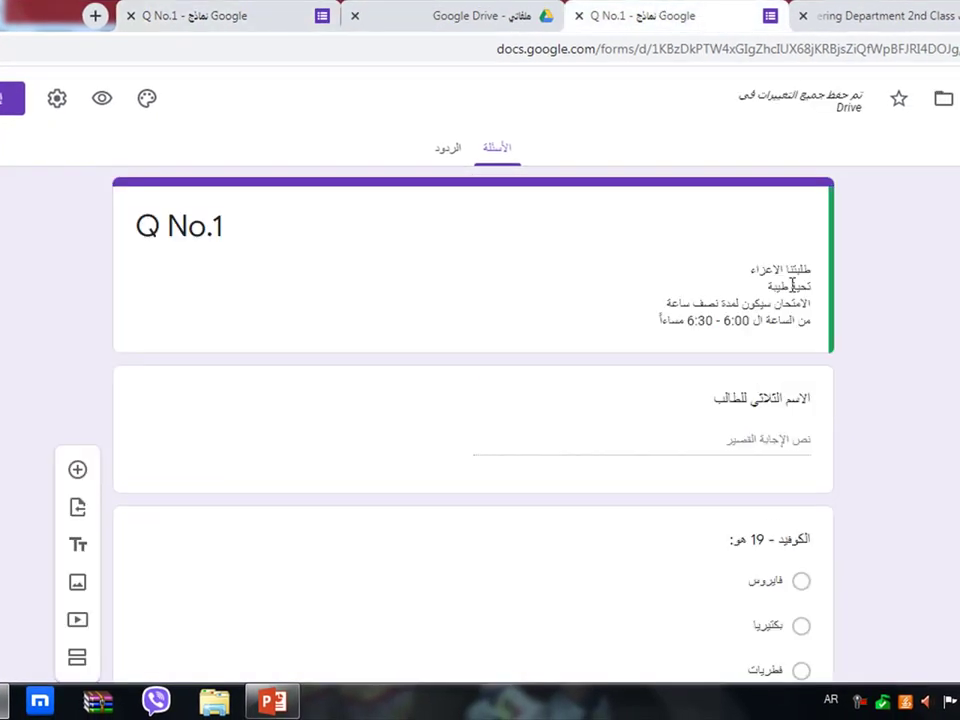
{"action": "left_click", "coordinate": [890, 22]}
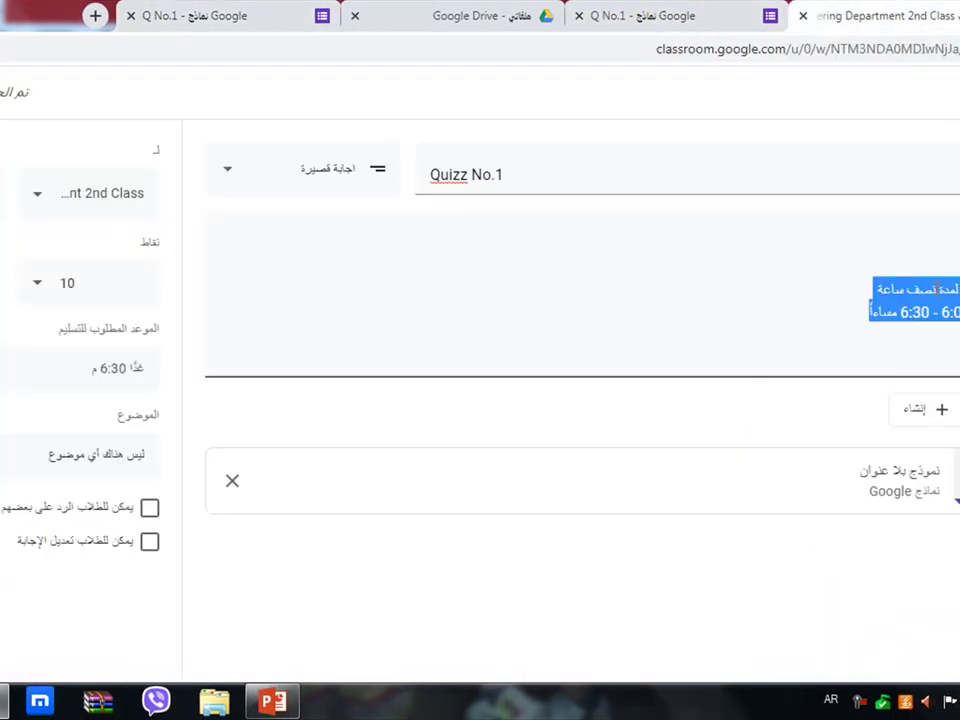
{"action": "left_click", "coordinate": [688, 12]}
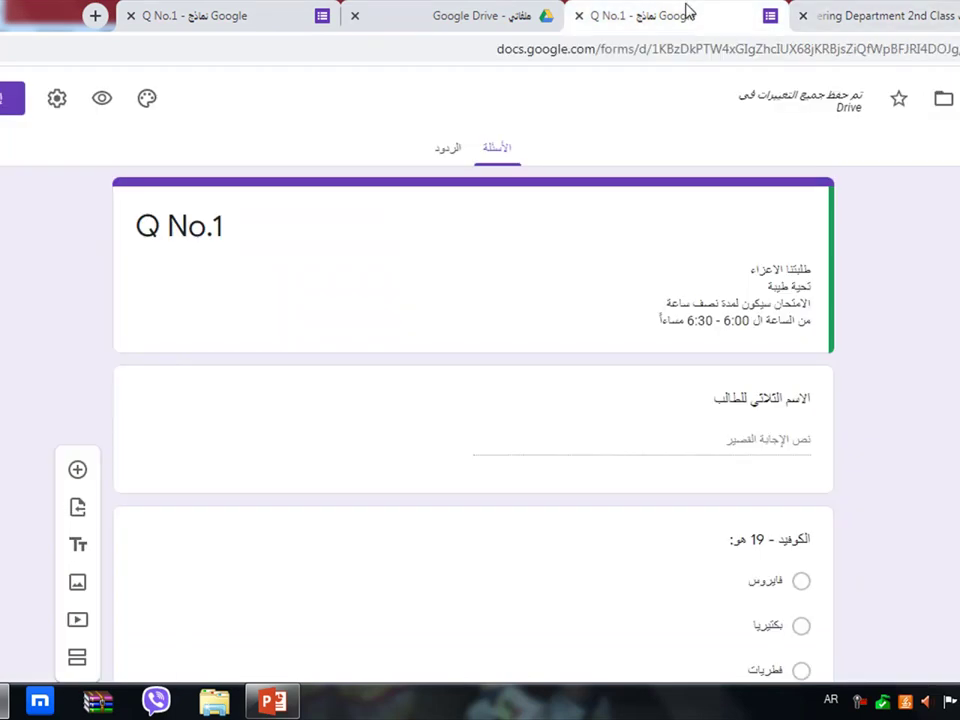
{"action": "scroll", "coordinate": [881, 280], "scroll_direction": "down", "scroll_amount": 3}
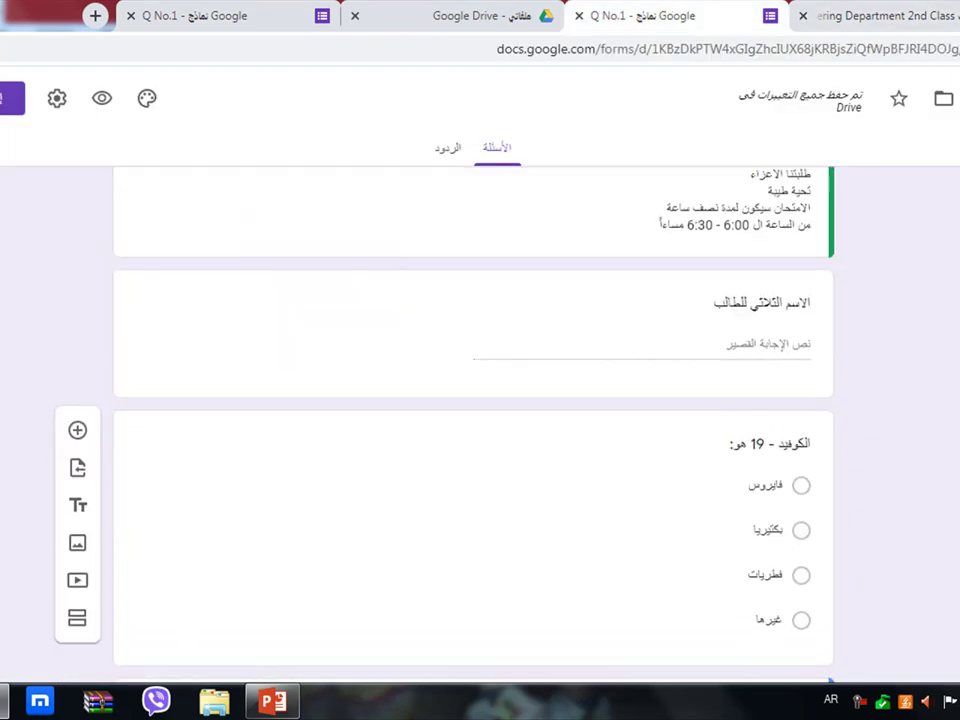
{"action": "scroll", "coordinate": [900, 400], "scroll_direction": "down", "scroll_amount": 2}
{"action": "left_click", "coordinate": [880, 15]}
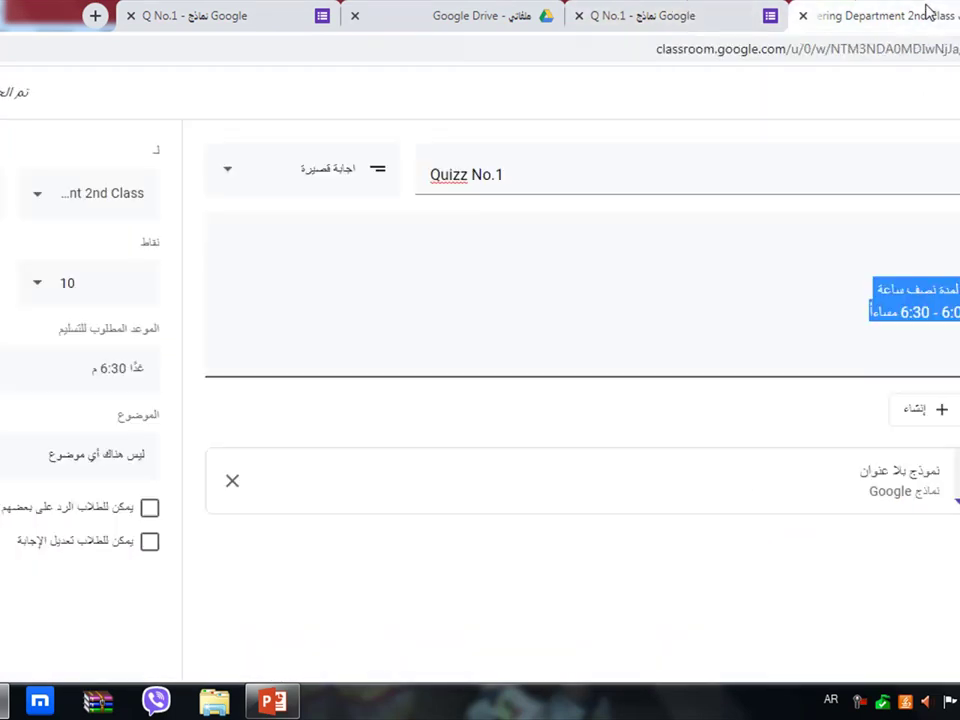
{"action": "left_click", "coordinate": [662, 12]}
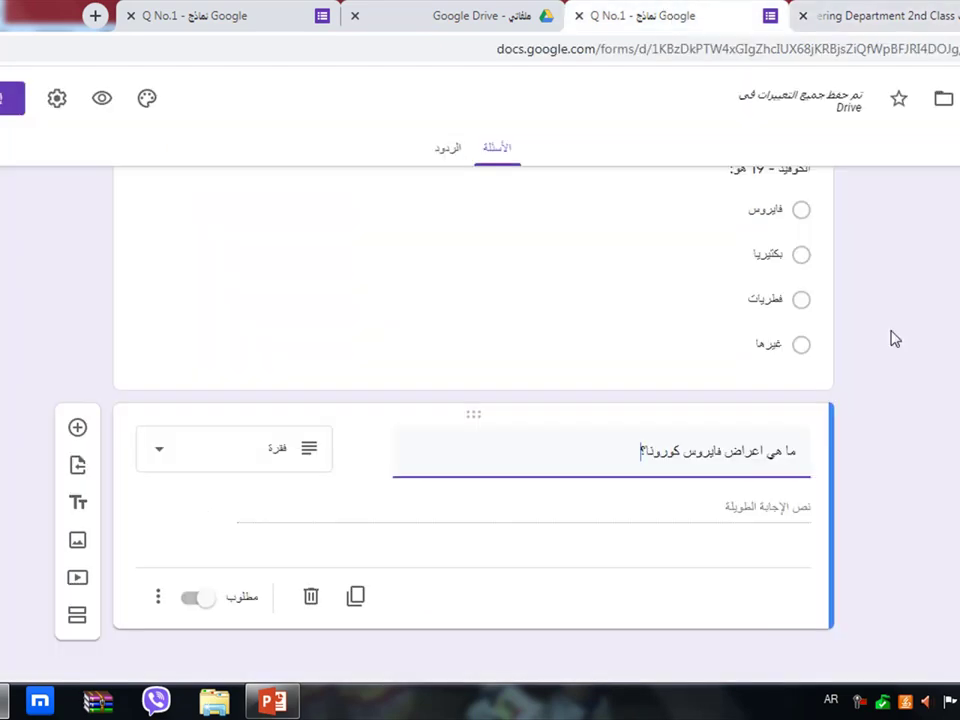
{"action": "scroll", "coordinate": [473, 400], "scroll_direction": "up", "scroll_amount": 1}
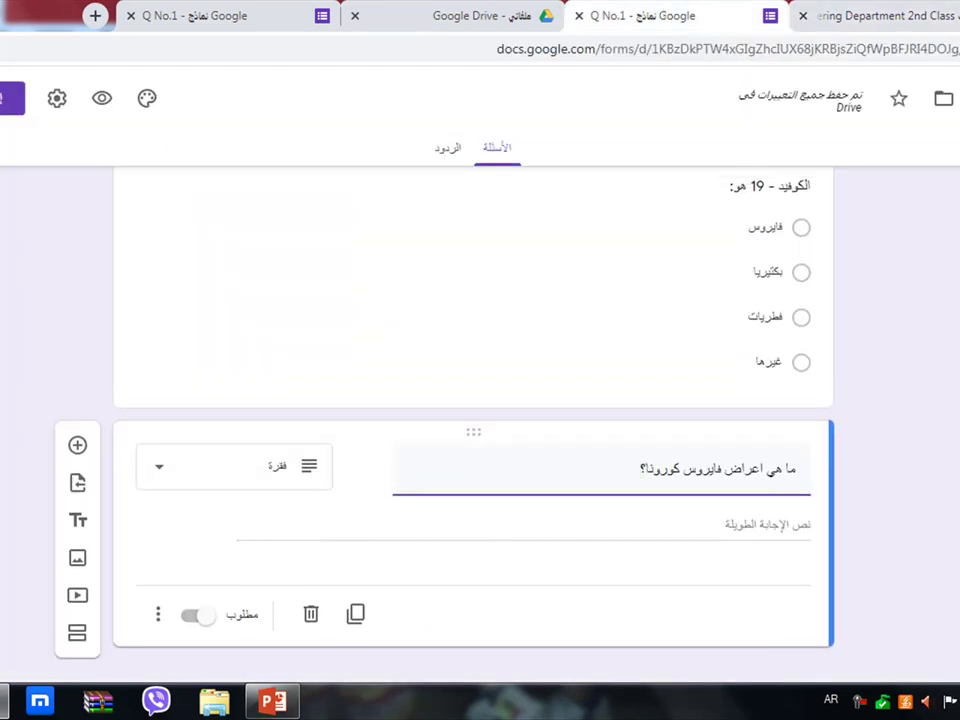
{"action": "left_click", "coordinate": [130, 15]}
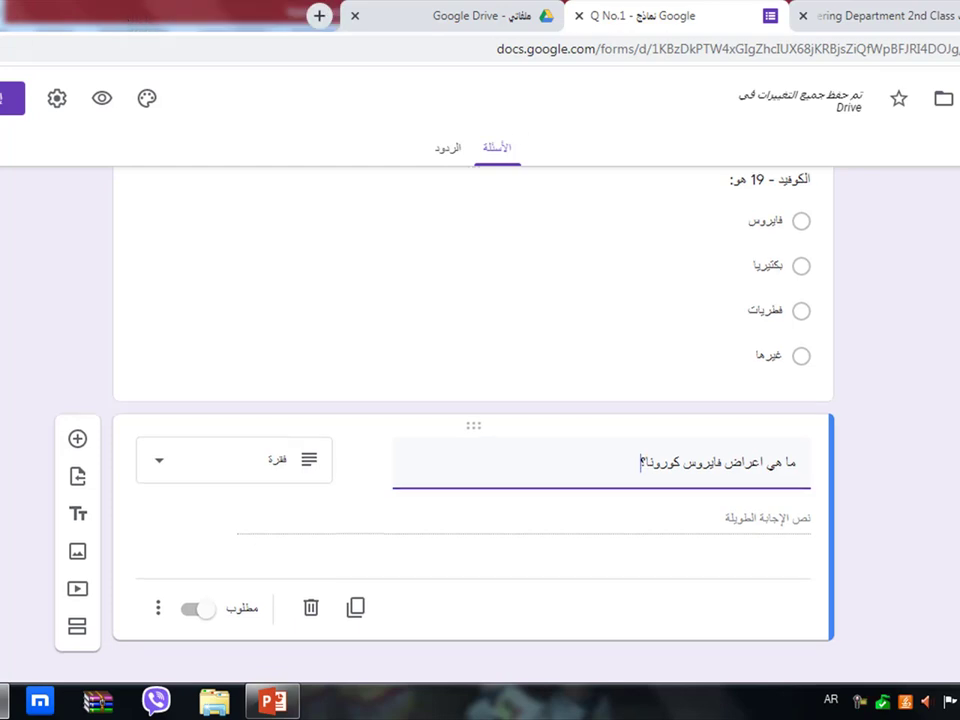
{"action": "scroll", "coordinate": [889, 450], "scroll_direction": "down", "scroll_amount": 1}
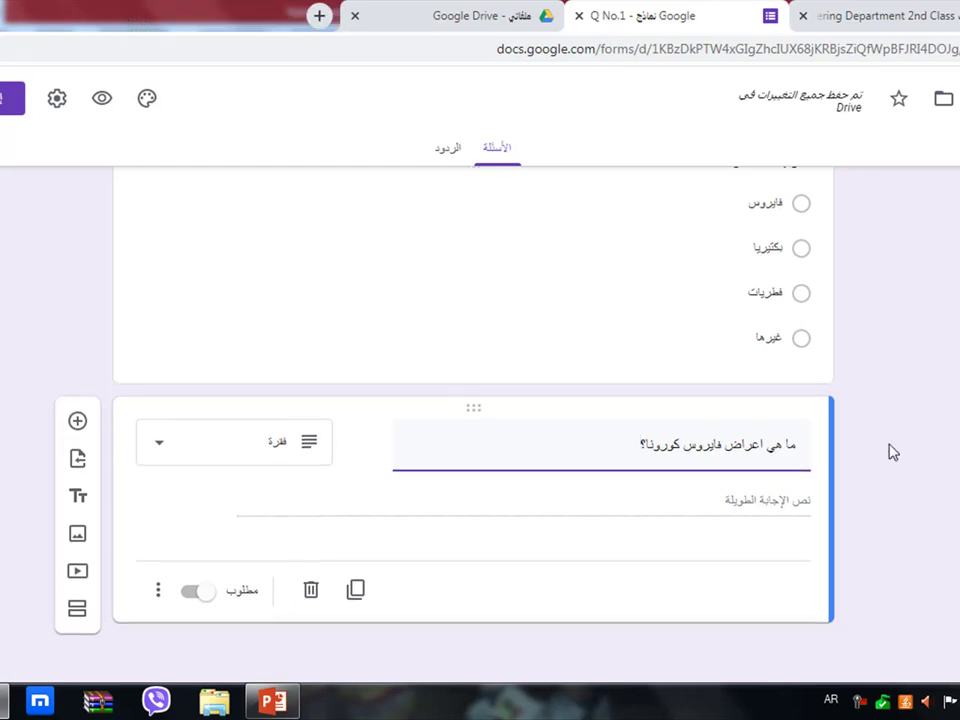
Generate a shortened share link for the Q No.1 form, copy it, and close the send dialog
{"action": "left_click", "coordinate": [12, 98]}
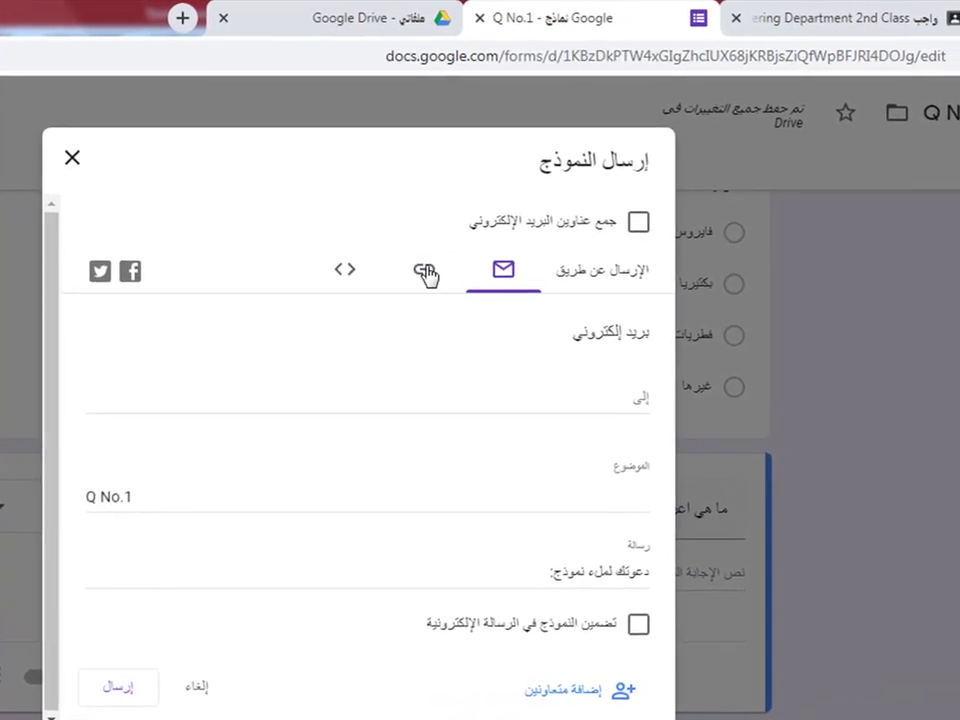
{"action": "left_click", "coordinate": [533, 237]}
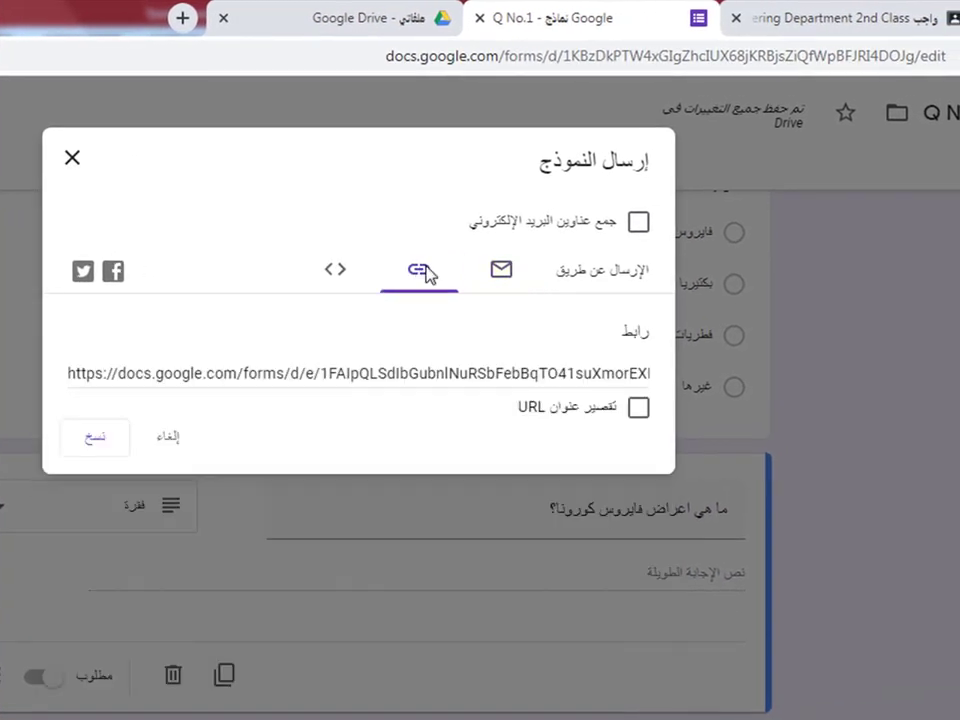
{"action": "left_click", "coordinate": [638, 407]}
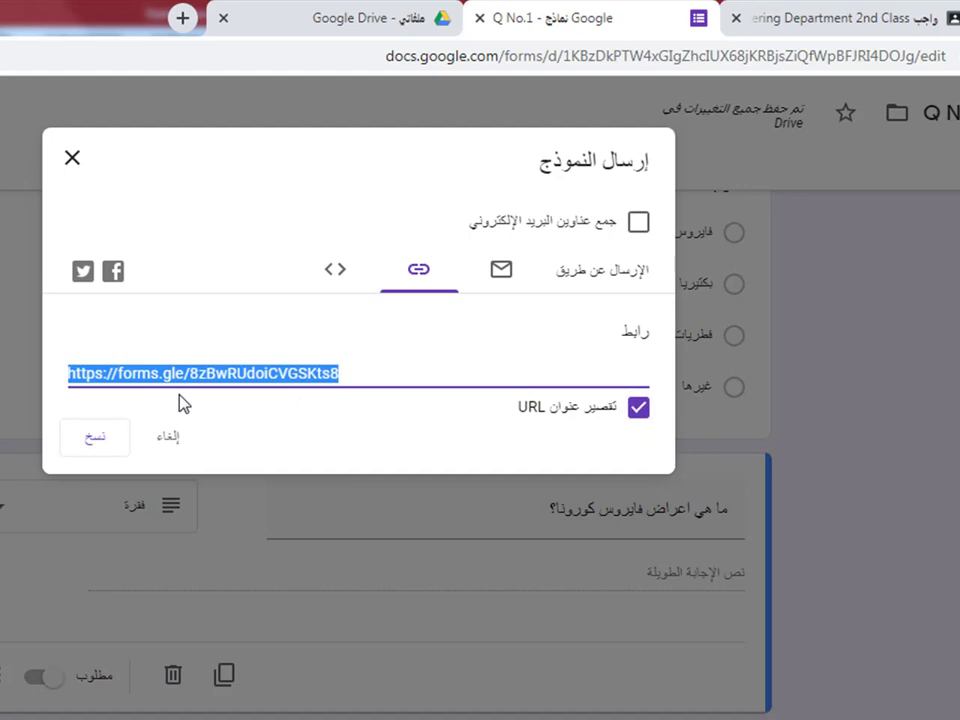
{"action": "left_click", "coordinate": [98, 448]}
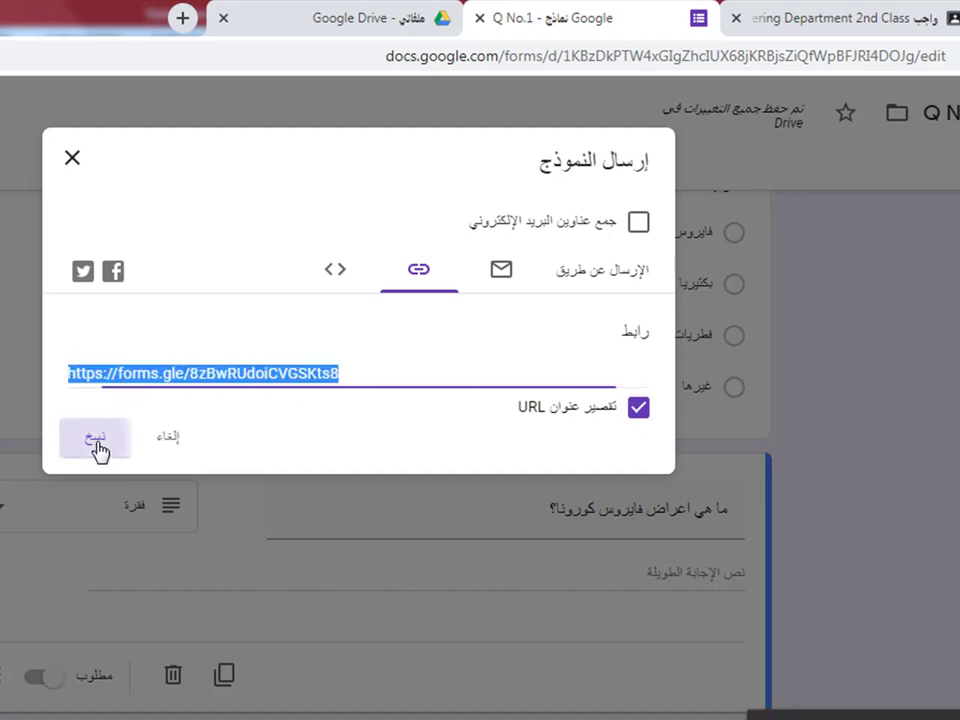
{"action": "left_click", "coordinate": [72, 160]}
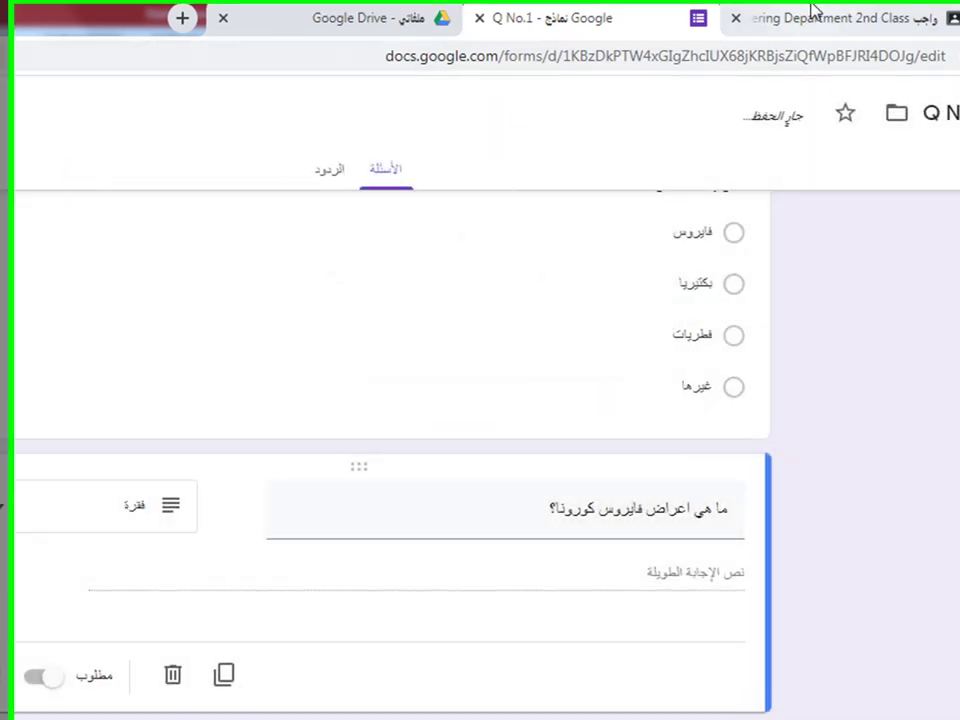
Switch to Google Classroom and paste the shortened form link below the exam time in the Quizz No.1 instructions
{"action": "left_click", "coordinate": [812, 12]}
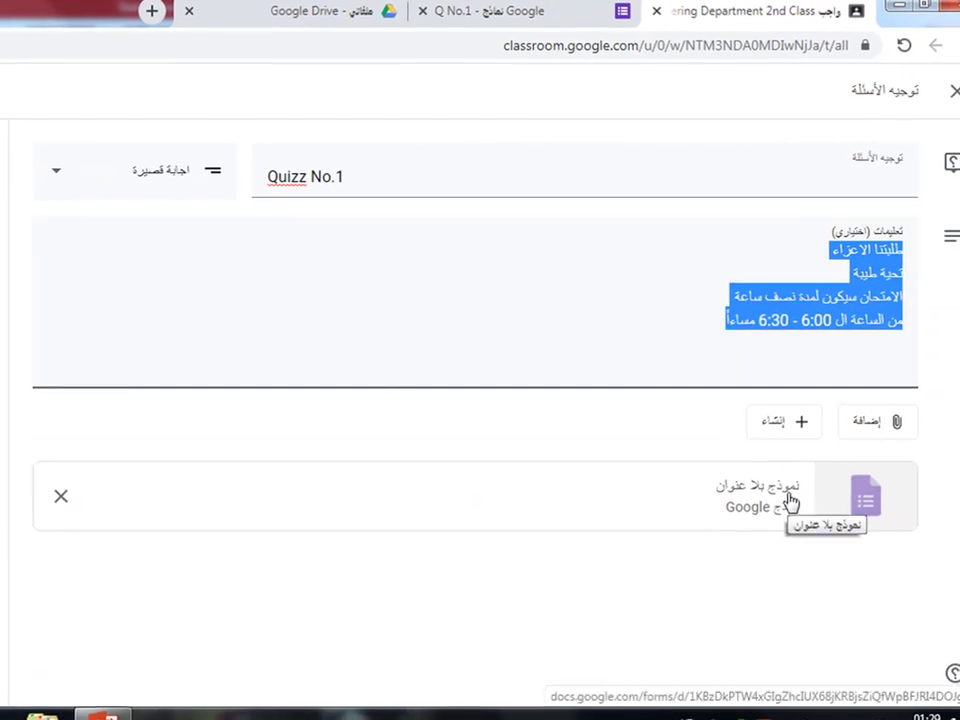
{"action": "left_click", "coordinate": [699, 323]}
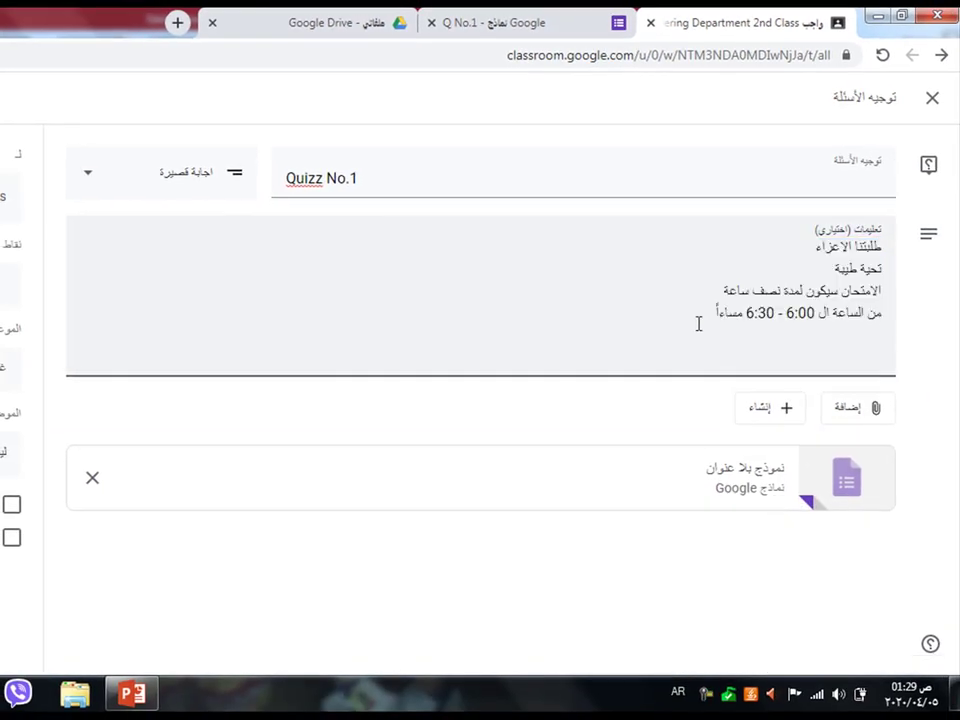
{"action": "key", "text": "Return"}
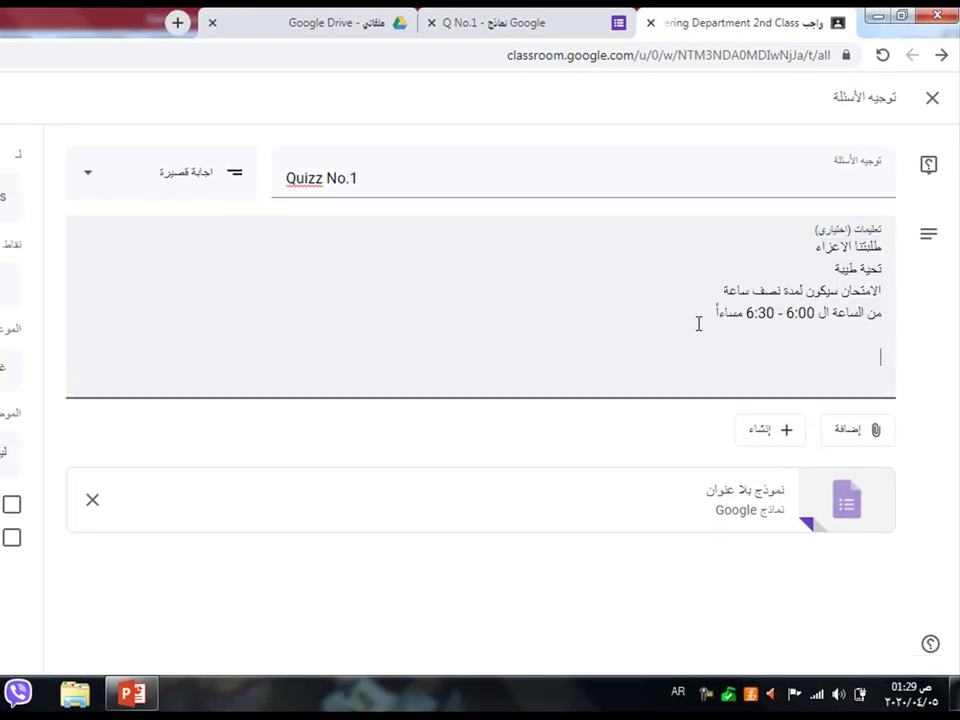
{"action": "key", "text": "ctrl+v"}
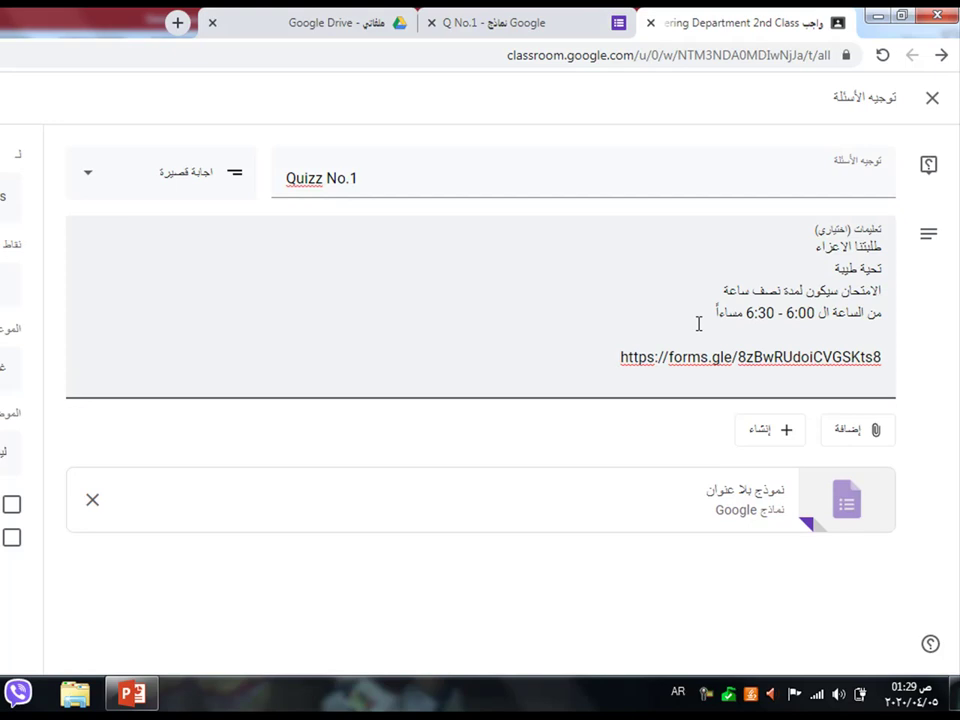
Add the closing line "بالتوفيق والنجاح للجميع." below the form link, separated by a blank line
{"action": "key", "text": "Return"}
{"action": "key", "text": "Return"}
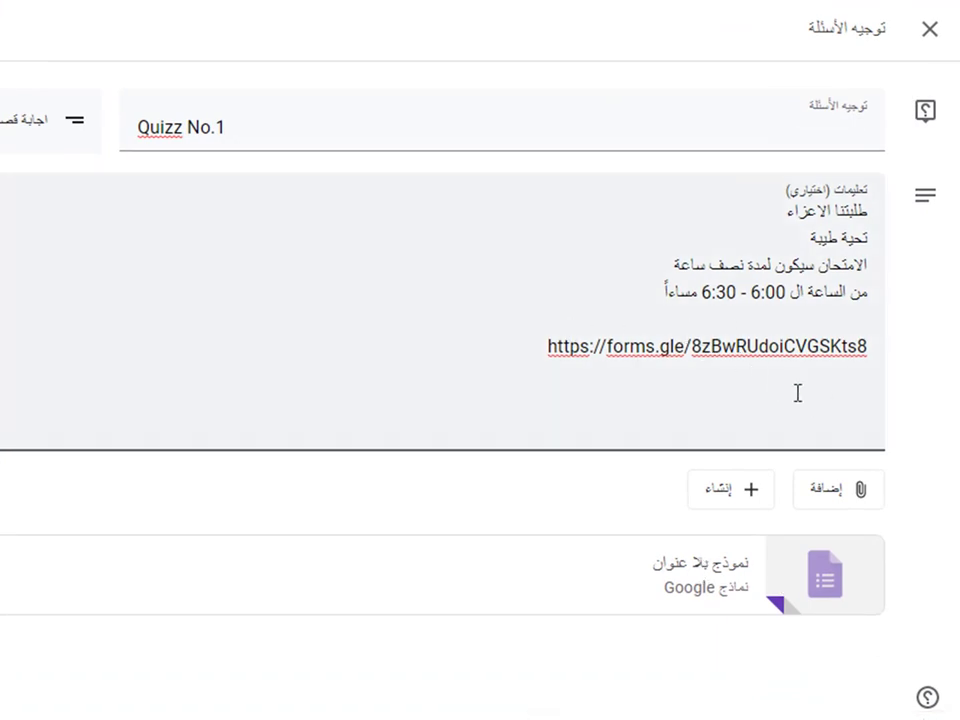
{"action": "type", "text": "بالتوفيق"}
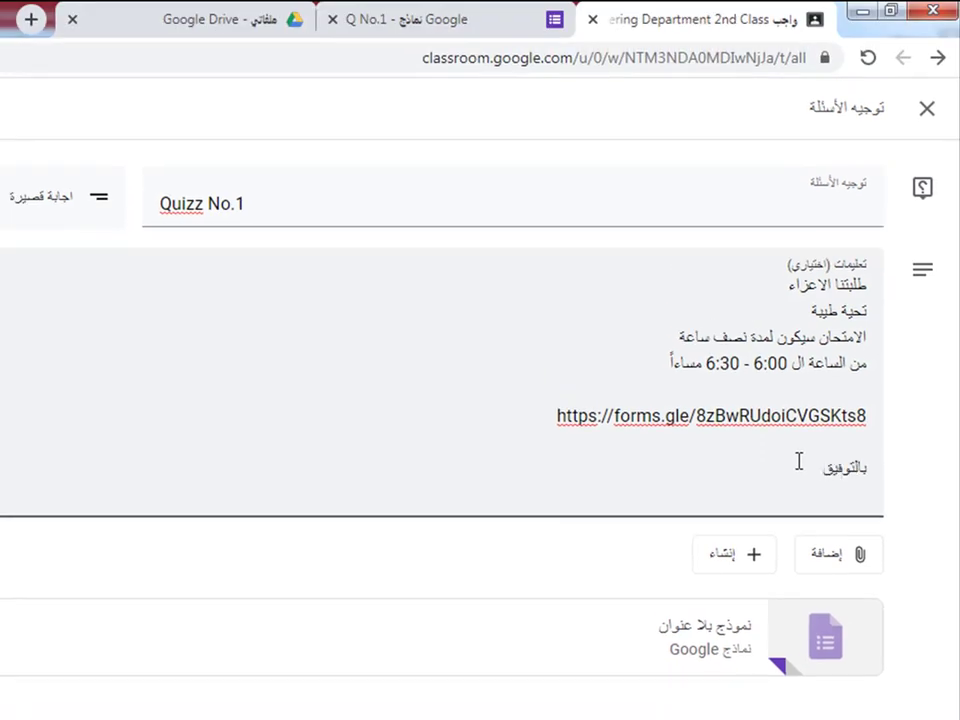
{"action": "type", "text": " والنجاح للجميع."}
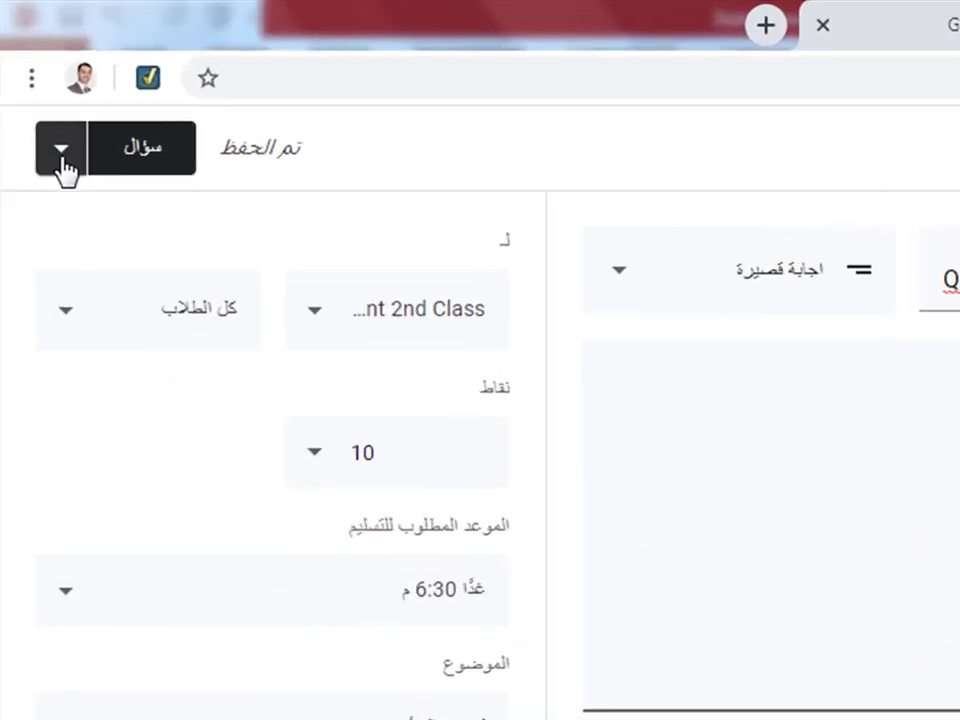
Examine the posting options for the Quizz No.1 question and return to the Q No.1 form editor
{"action": "left_click", "coordinate": [62, 160]}
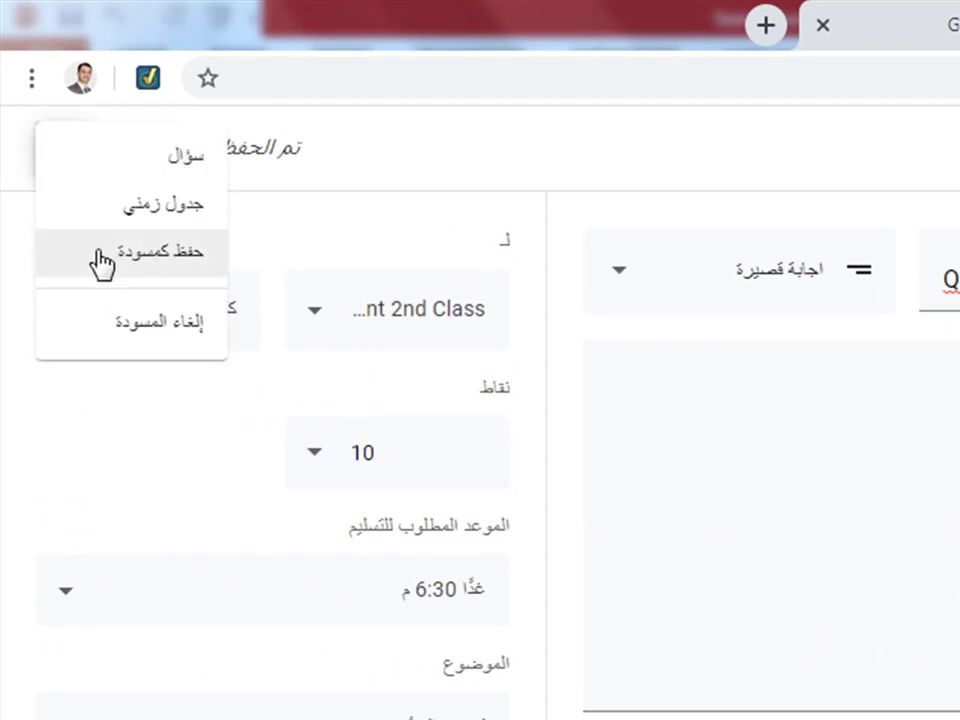
{"action": "left_click", "coordinate": [12, 163]}
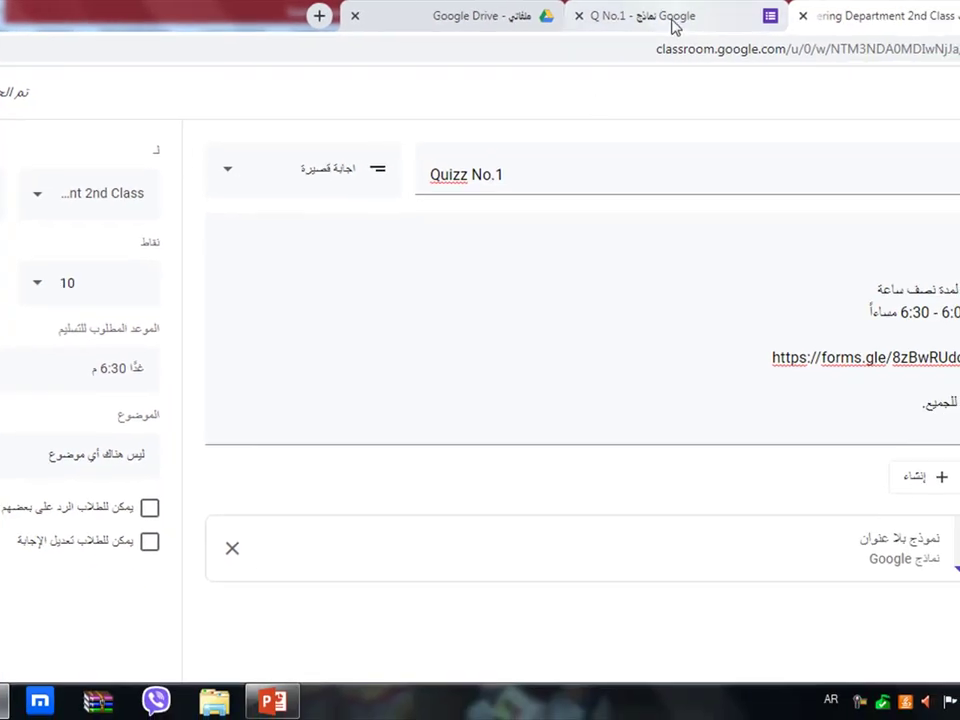
{"action": "left_click", "coordinate": [645, 16]}
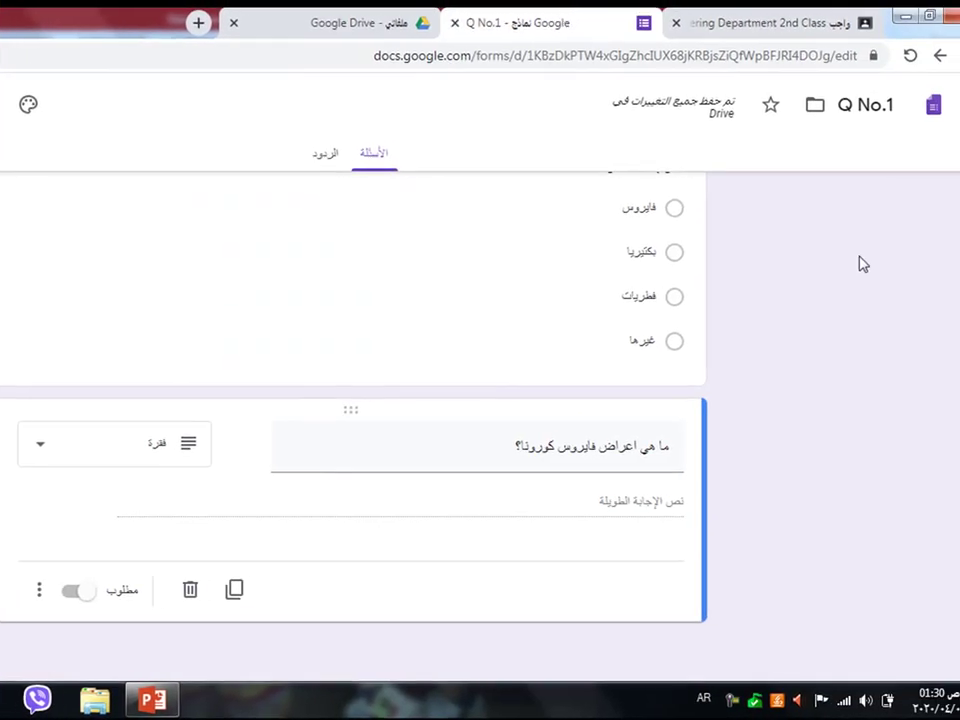
Copy the shortened form link from the Quizz No.1 instructions in Google Classroom and open it in a new browser tab
{"action": "scroll", "coordinate": [350, 400], "scroll_direction": "up", "scroll_amount": 1}
{"action": "scroll", "coordinate": [350, 400], "scroll_direction": "down", "scroll_amount": 1}
{"action": "scroll", "coordinate": [350, 400], "scroll_direction": "up", "scroll_amount": 1}
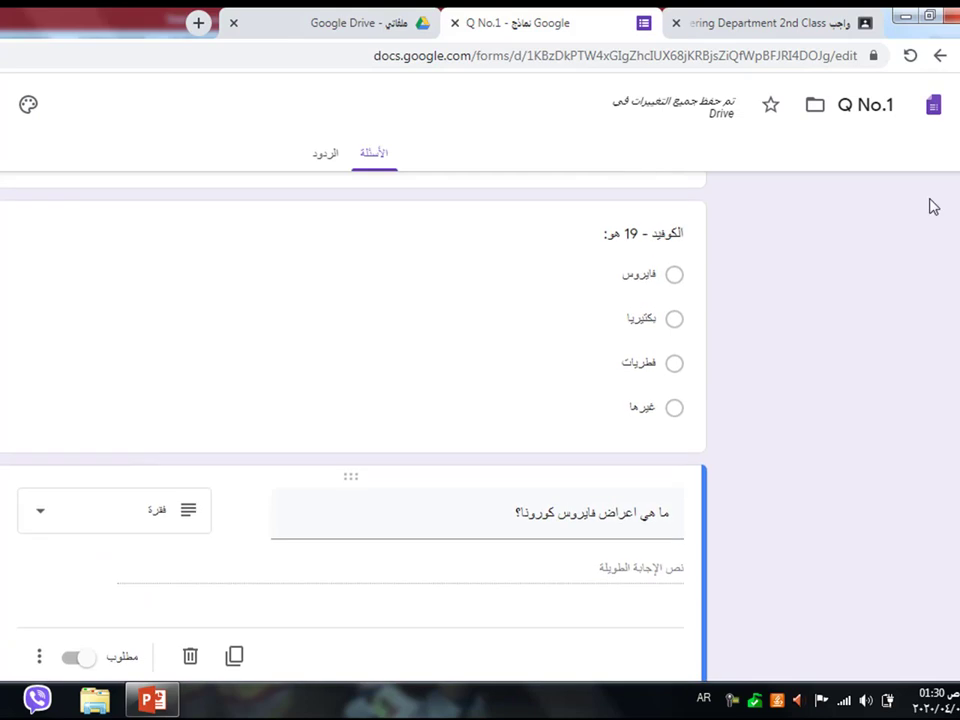
{"action": "left_click", "coordinate": [776, 23]}
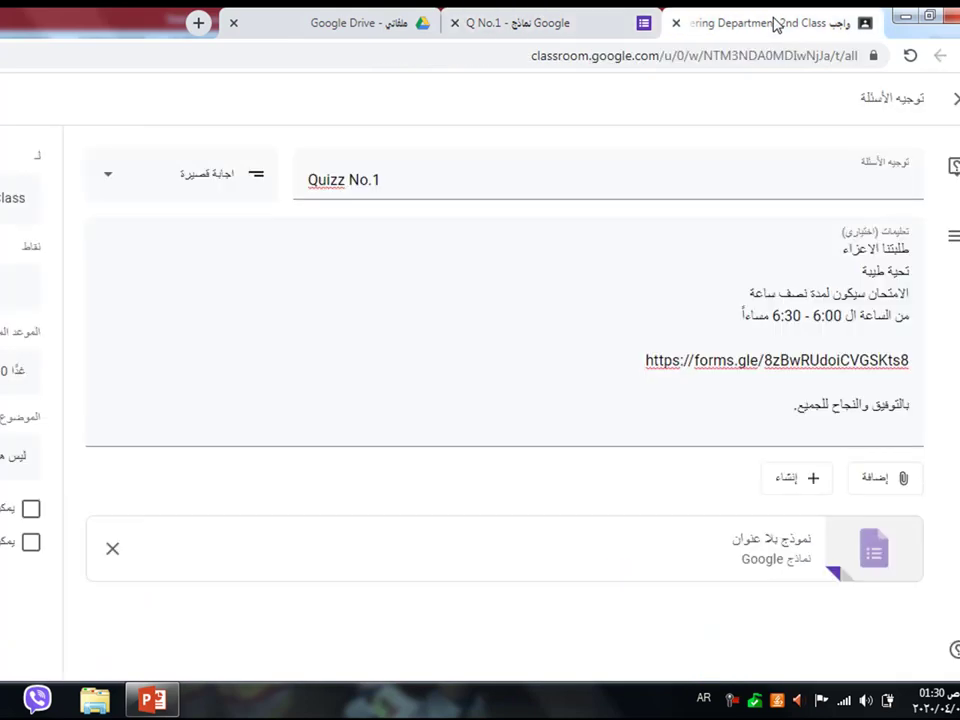
{"action": "triple_click", "coordinate": [824, 360]}
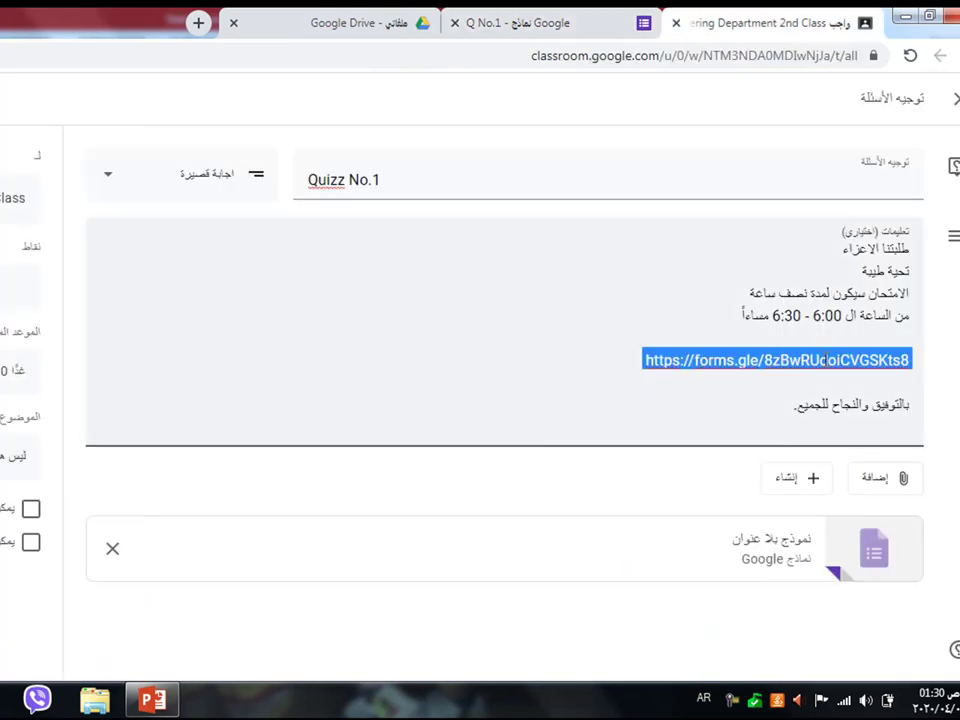
{"action": "left_click", "coordinate": [198, 22]}
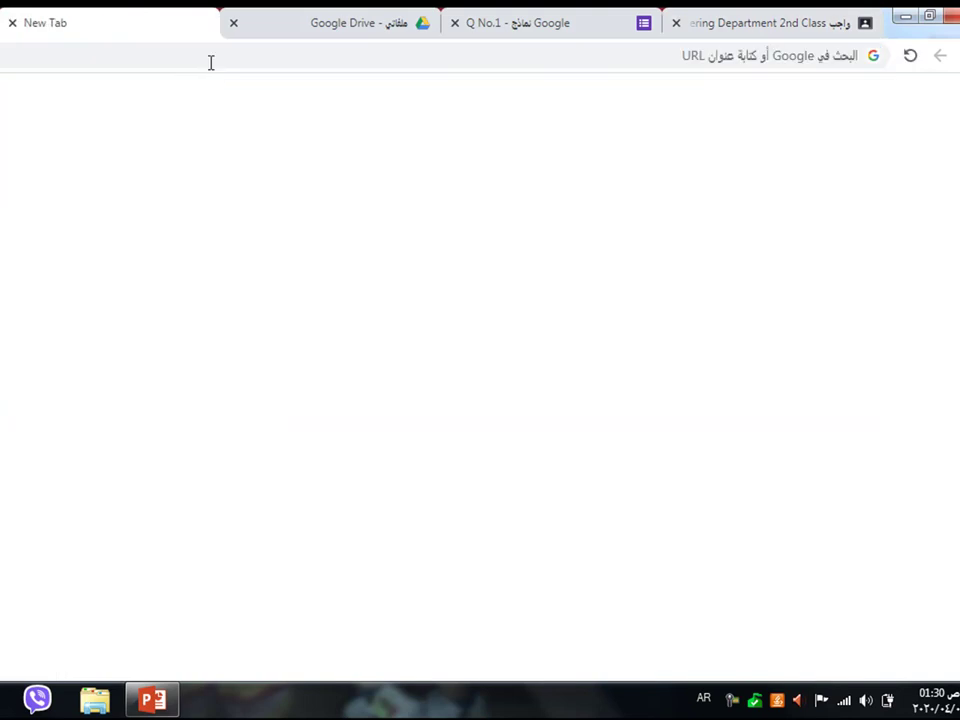
{"action": "key", "text": "ctrl+v"}
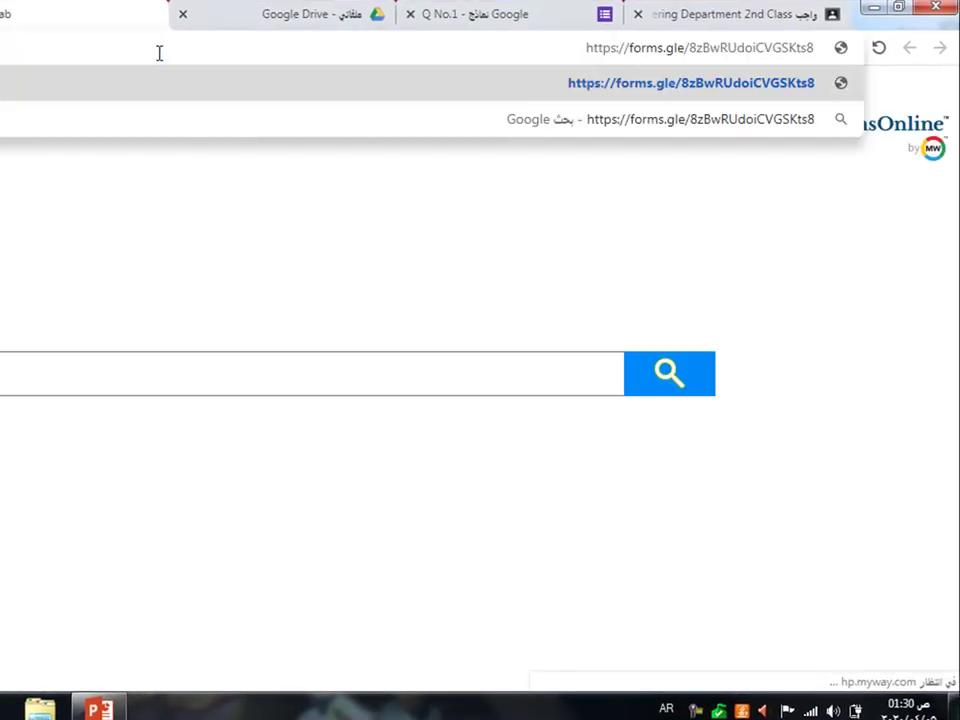
{"action": "key", "text": "Return"}
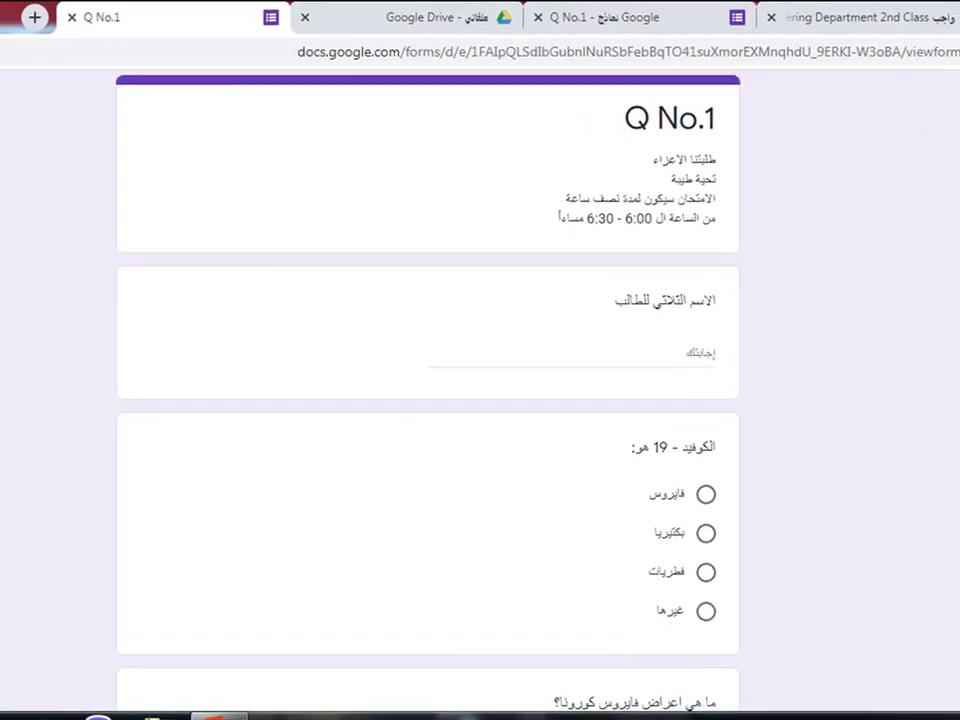
Enter the student's name, choose "فايروس" for the Covid-19 question, answer the symptoms question with "الحمى و السعال و ..........", and submit the form
{"action": "scroll", "coordinate": [480, 400], "scroll_direction": "down", "scroll_amount": 2}
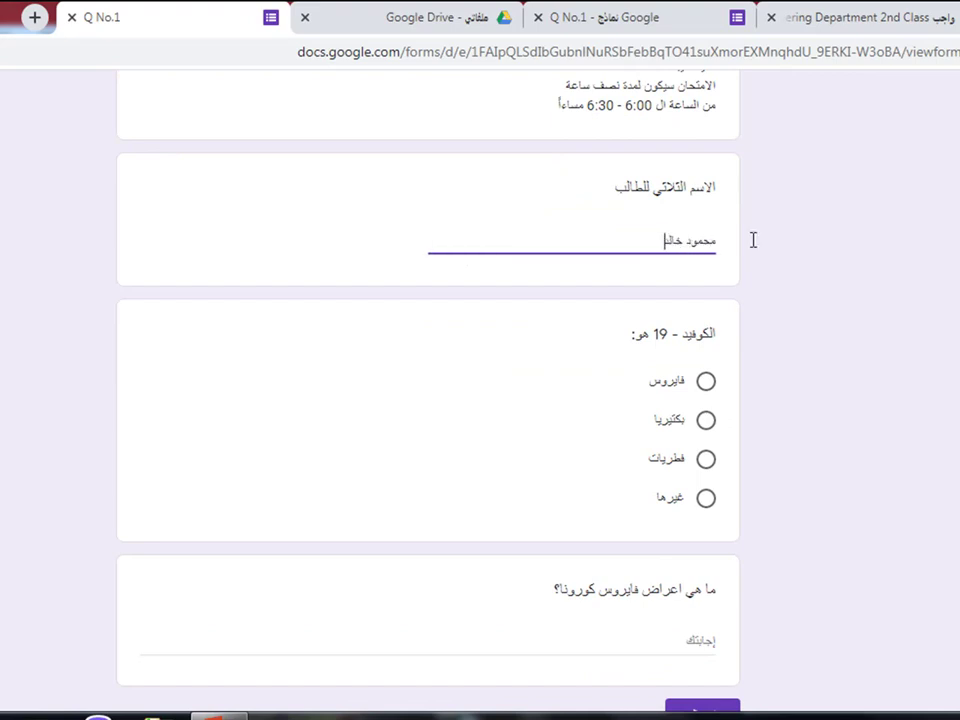
{"action": "scroll", "coordinate": [710, 300], "scroll_direction": "down", "scroll_amount": 1}
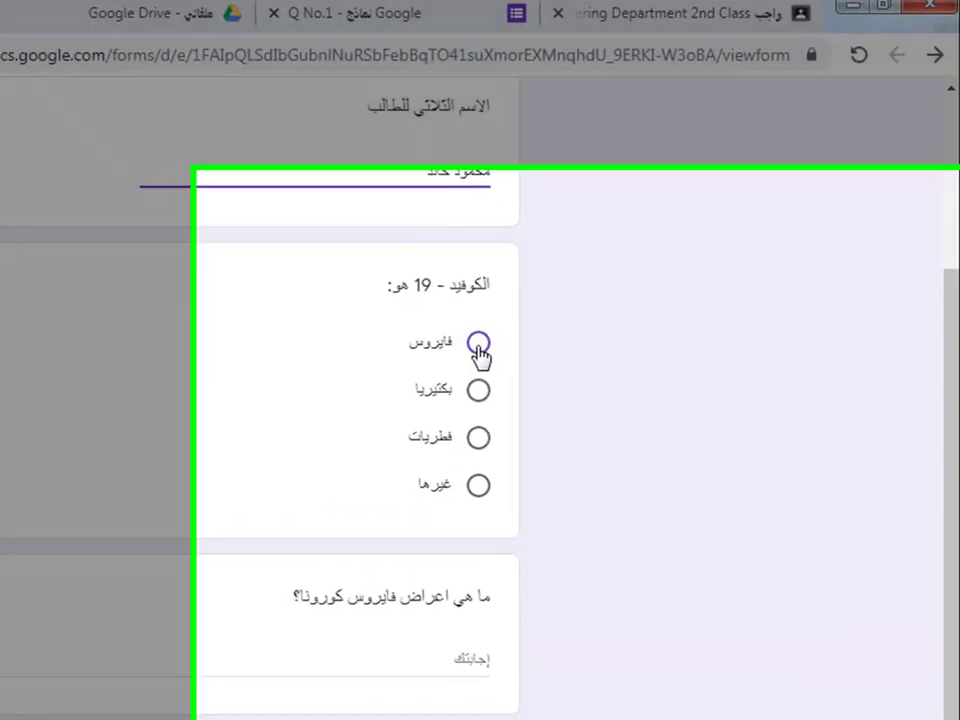
{"action": "left_click", "coordinate": [706, 288]}
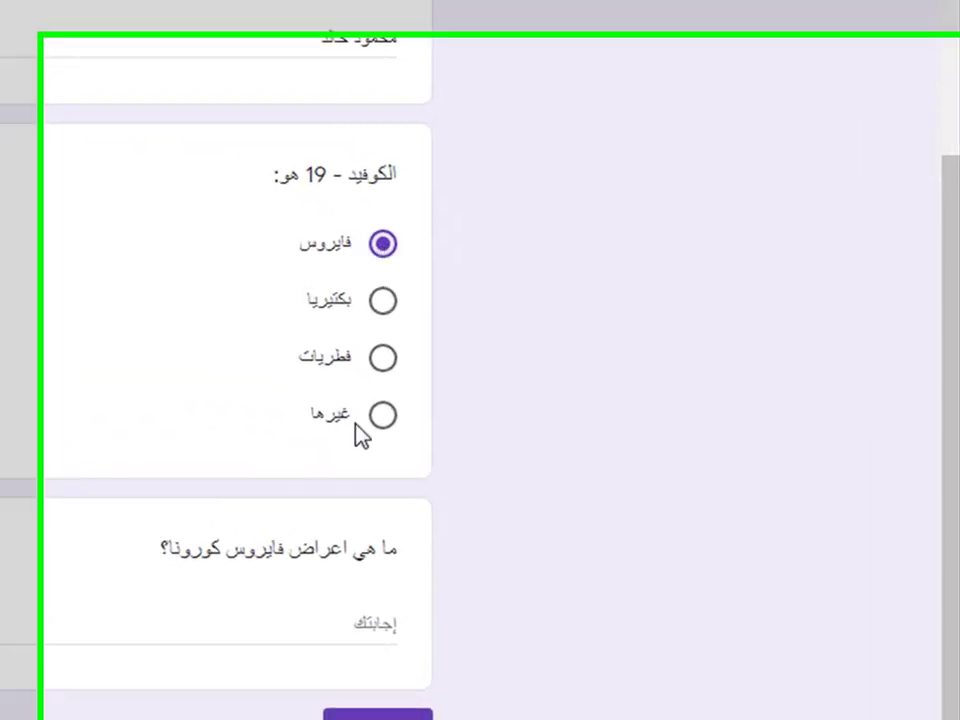
{"action": "left_click", "coordinate": [279, 627]}
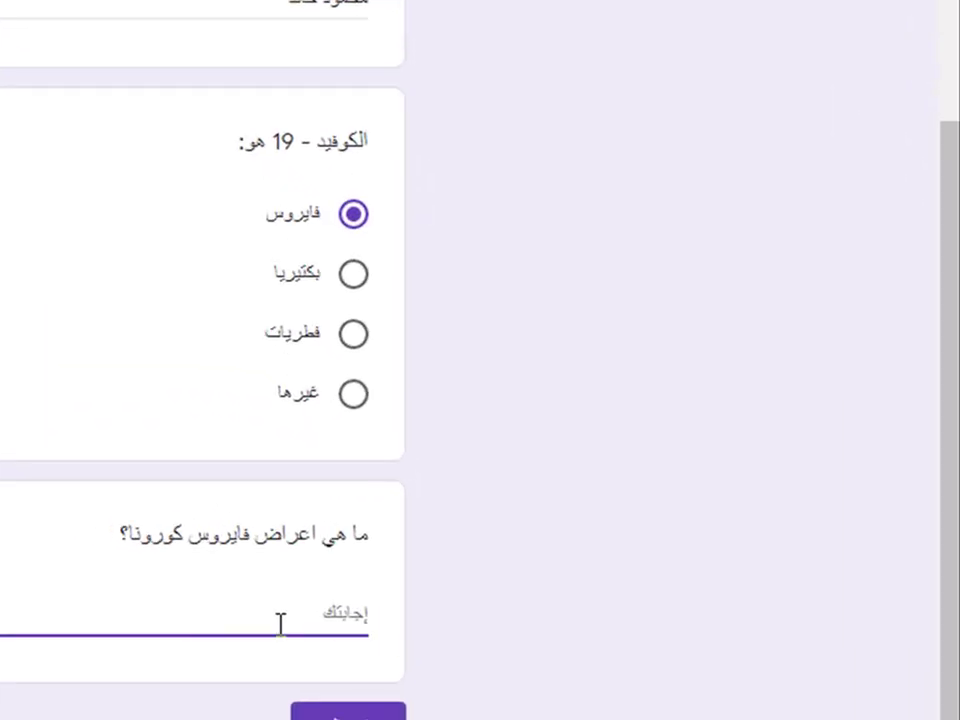
{"action": "type", "text": "الحمى و السعال و"}
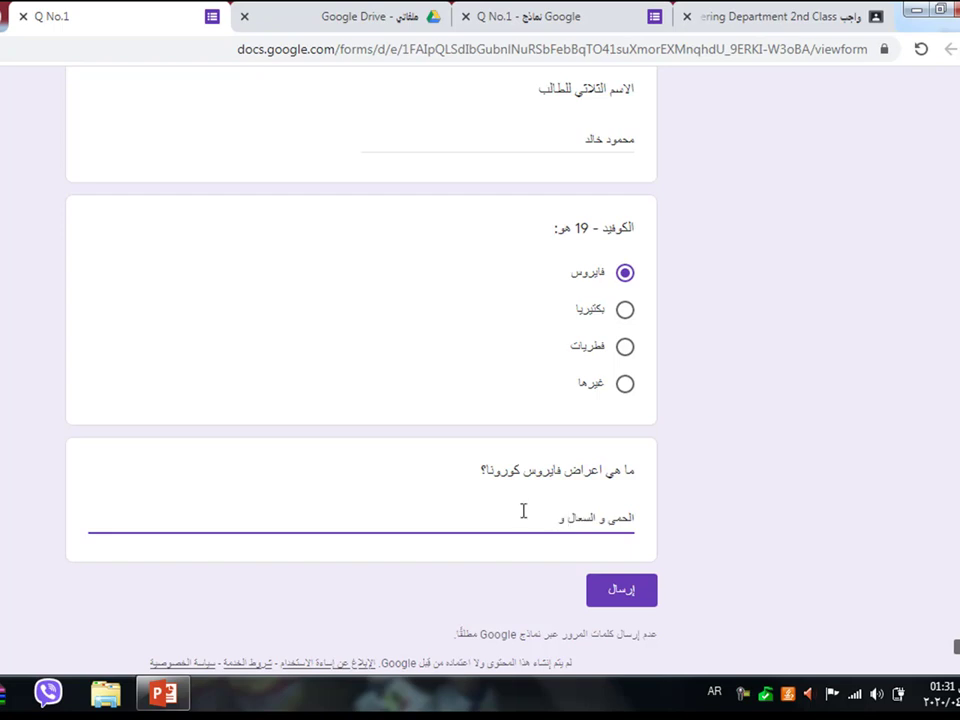
{"action": "type", "text": "........."}
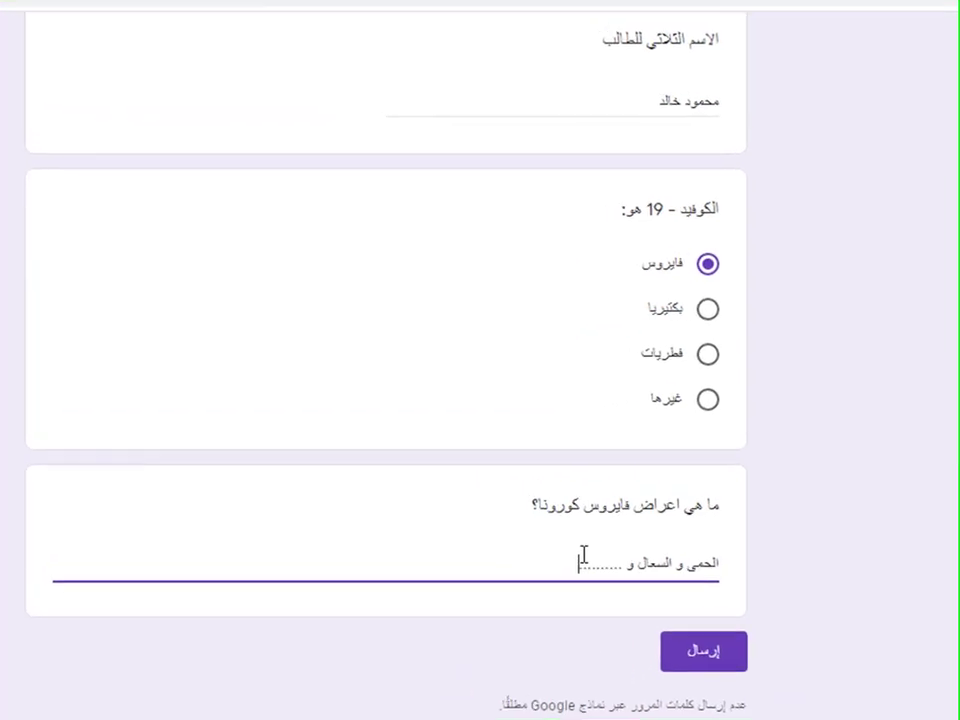
{"action": "left_click", "coordinate": [707, 655]}
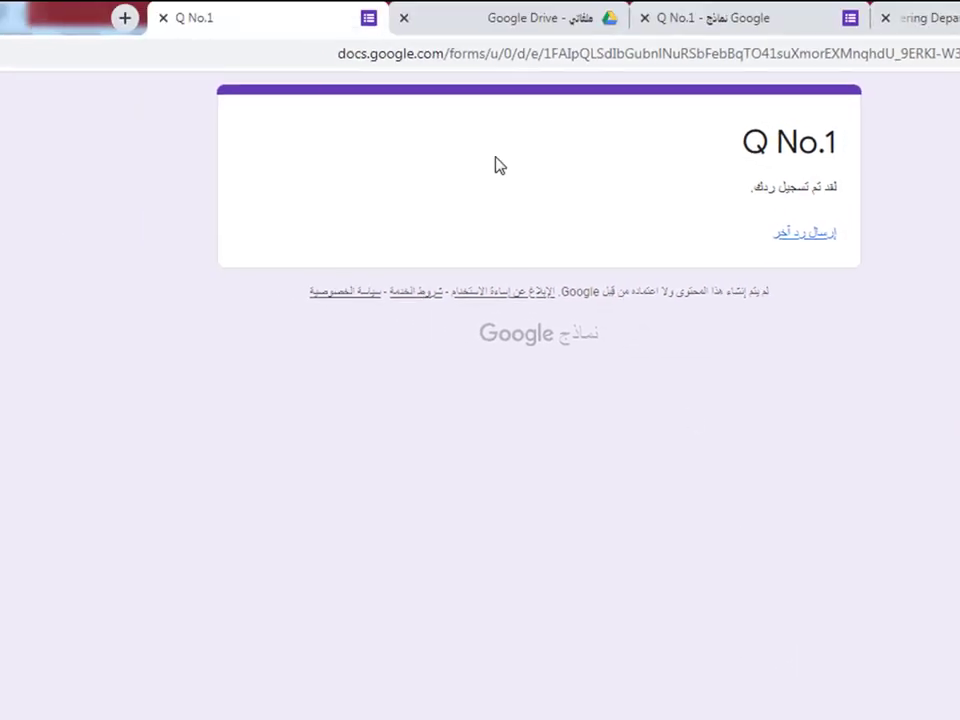
Switch to Google Drive, open the Q No.1 form for editing, and look over its questions
{"action": "left_click", "coordinate": [514, 19]}
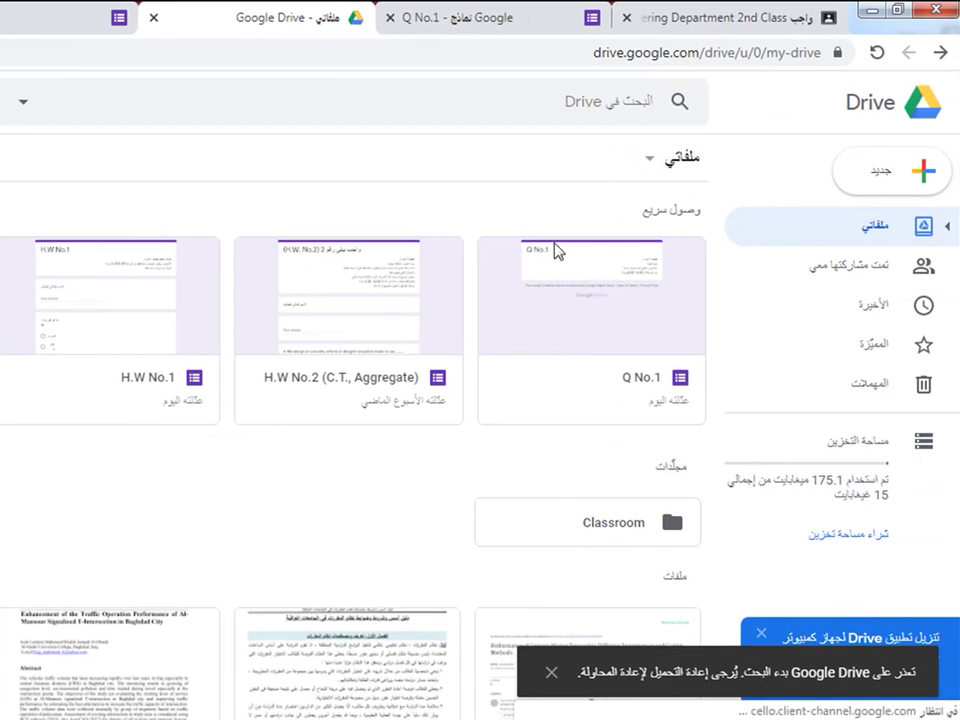
{"action": "left_click", "coordinate": [712, 363]}
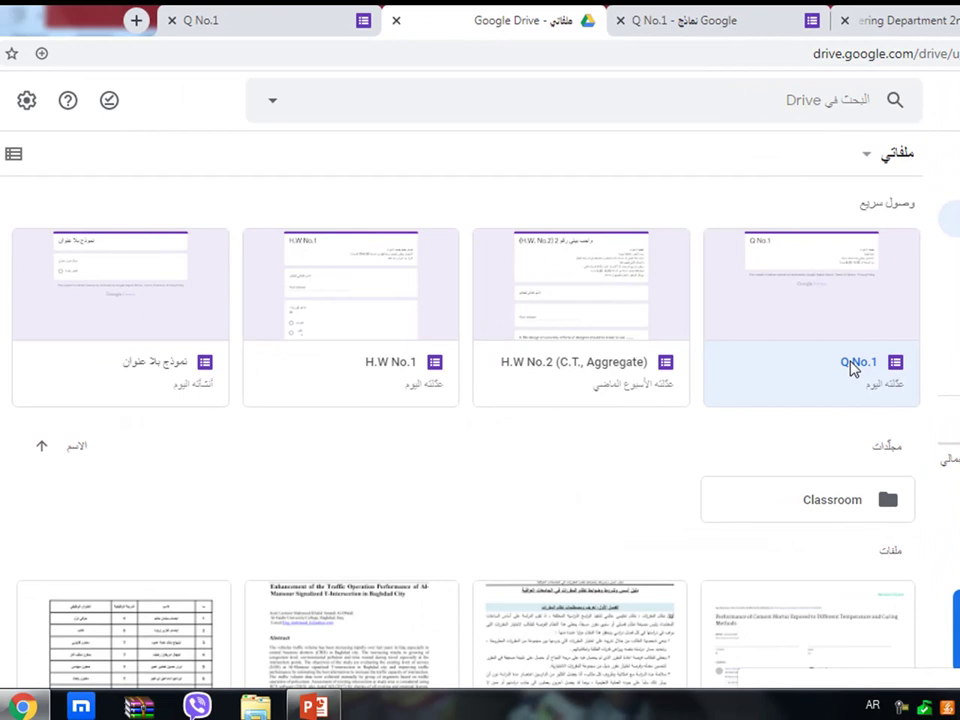
{"action": "double_click", "coordinate": [852, 368]}
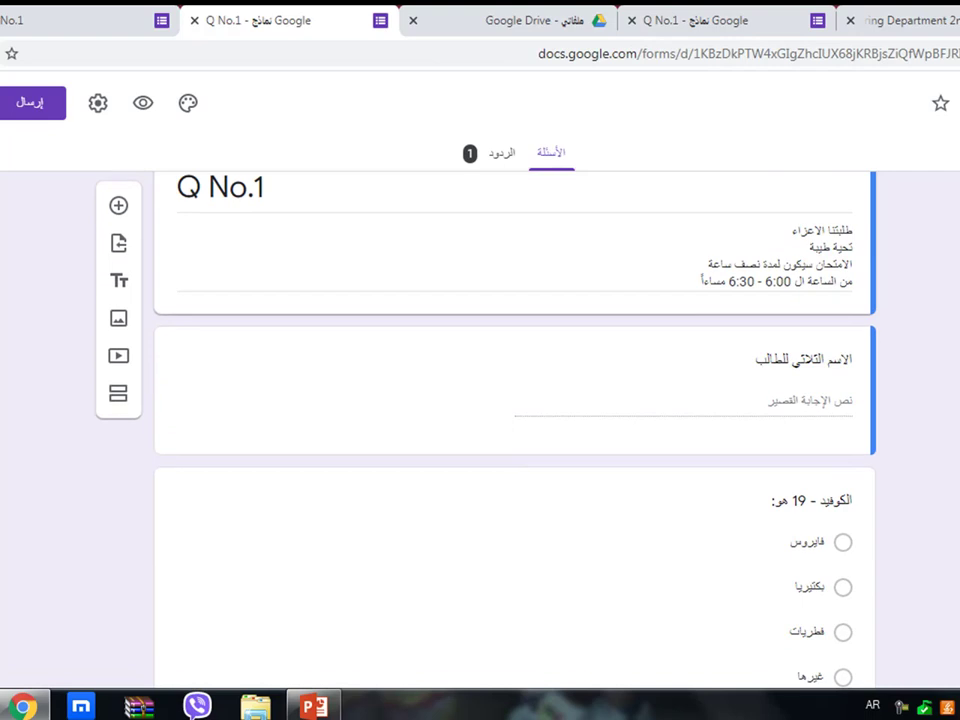
{"action": "scroll", "coordinate": [515, 420], "scroll_direction": "down", "scroll_amount": 3}
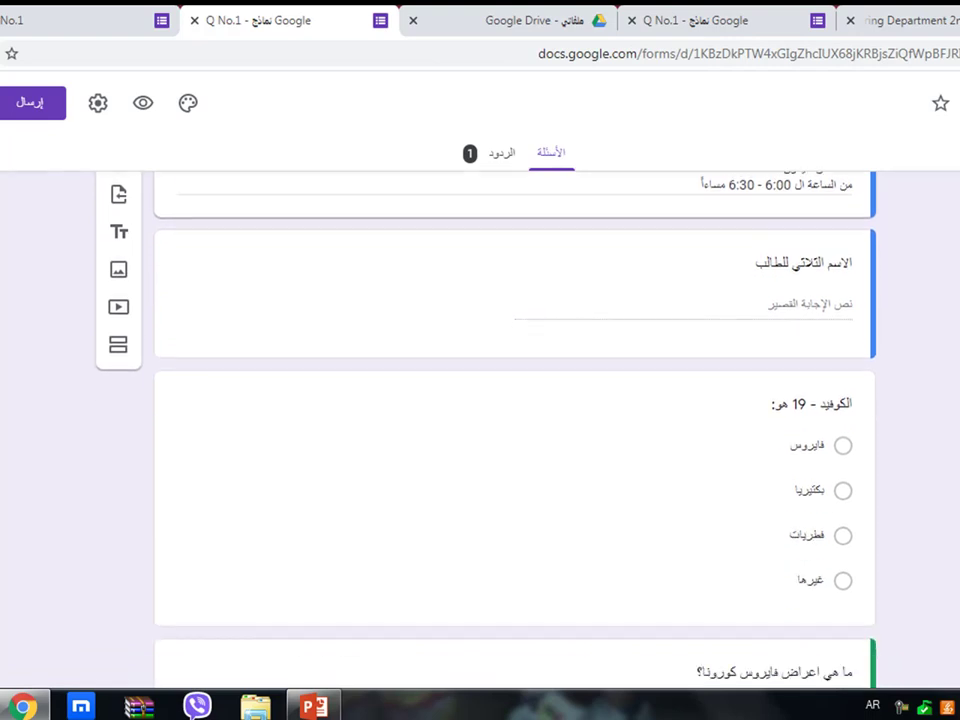
{"action": "scroll", "coordinate": [515, 420], "scroll_direction": "up", "scroll_amount": 3}
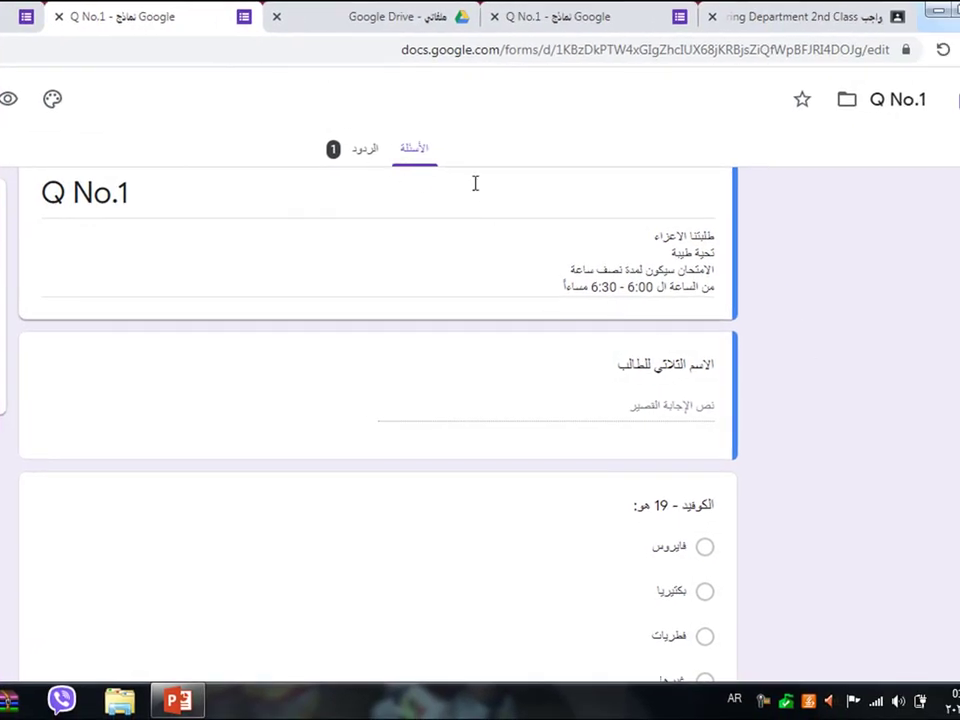
Examine the responses to the Q No.1 form in the summary view and question by question
{"action": "left_click", "coordinate": [366, 156]}
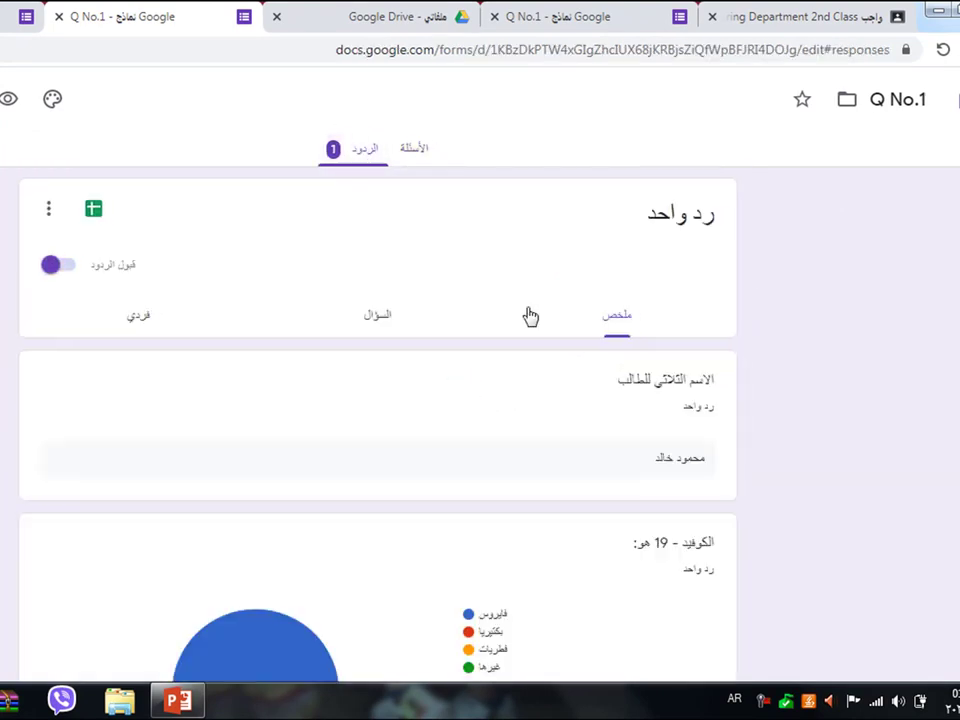
{"action": "scroll", "coordinate": [655, 214], "scroll_direction": "down", "scroll_amount": 2}
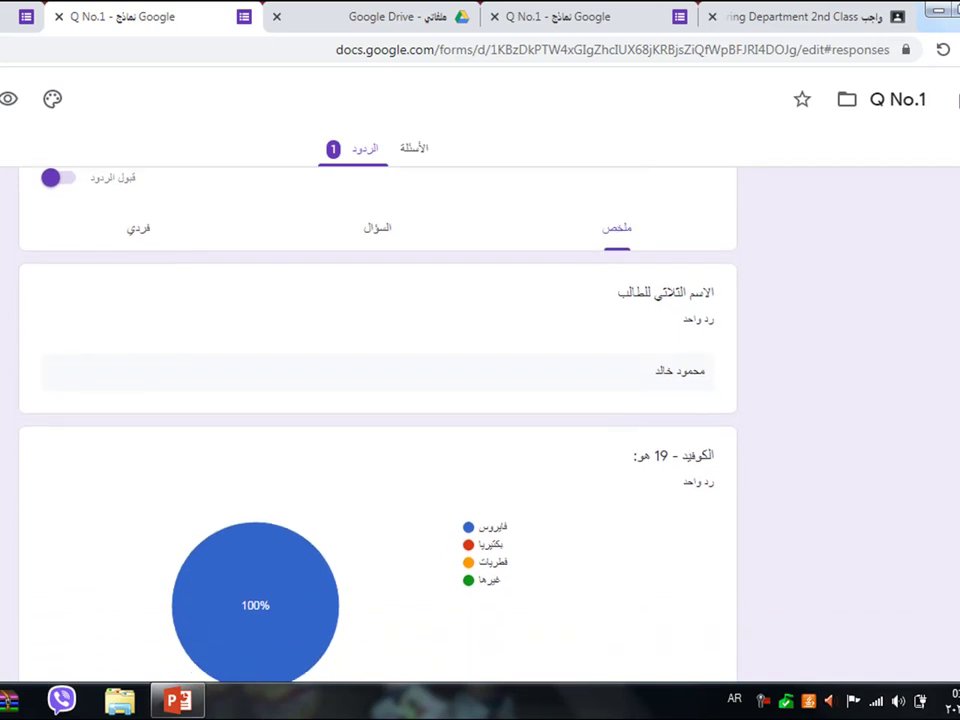
{"action": "scroll", "coordinate": [378, 430], "scroll_direction": "down", "scroll_amount": 2}
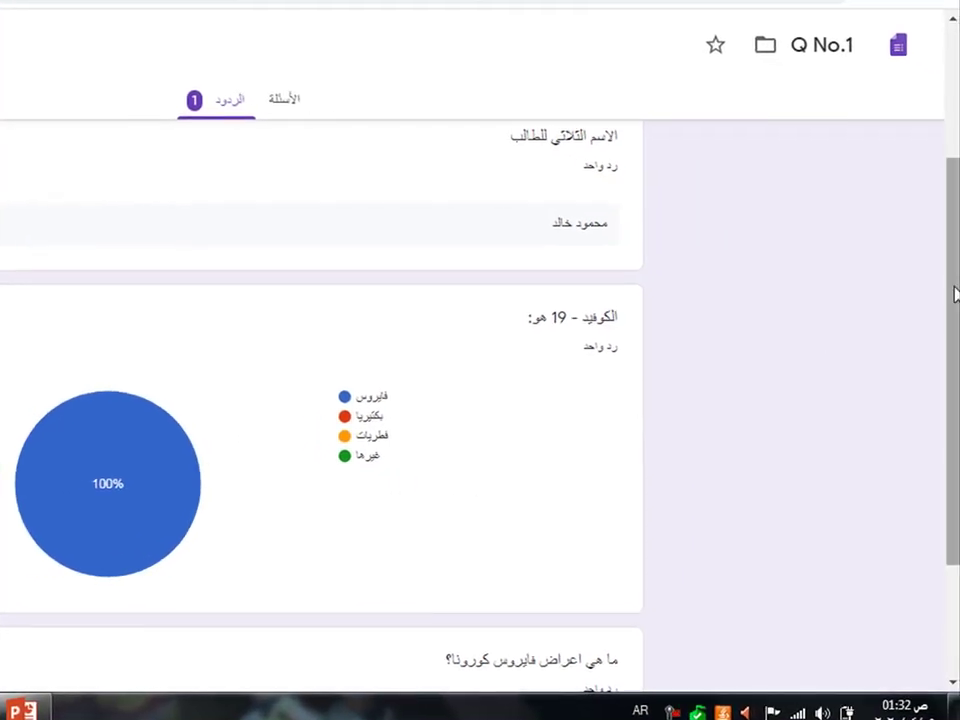
{"action": "scroll", "coordinate": [955, 343], "scroll_direction": "down", "scroll_amount": 3}
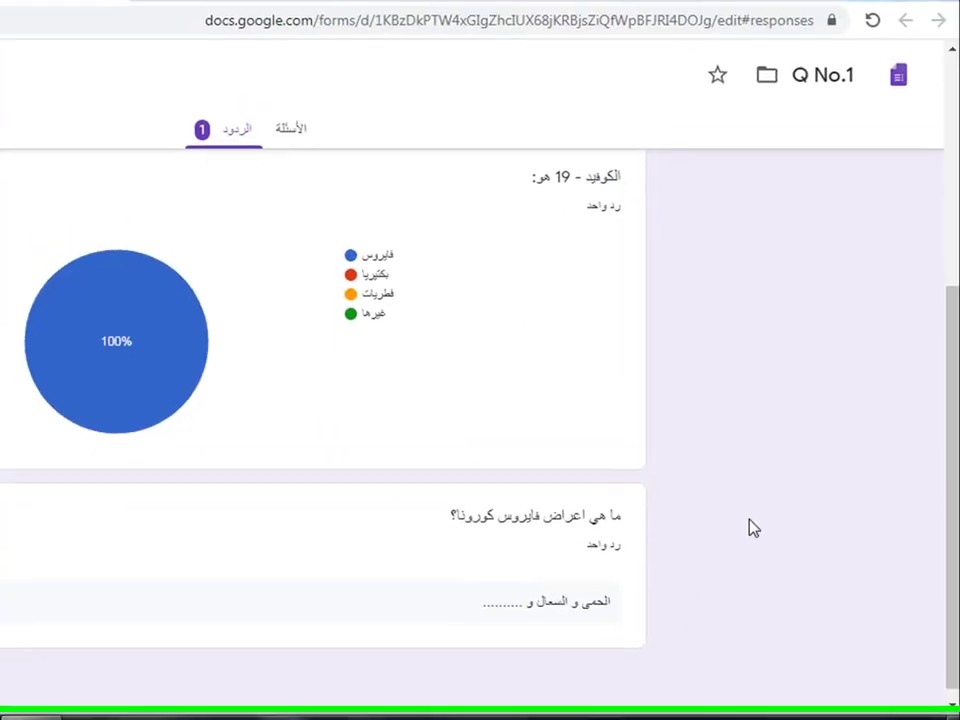
{"action": "left_click_drag", "start_coordinate": [948, 380], "coordinate": [945, 150]}
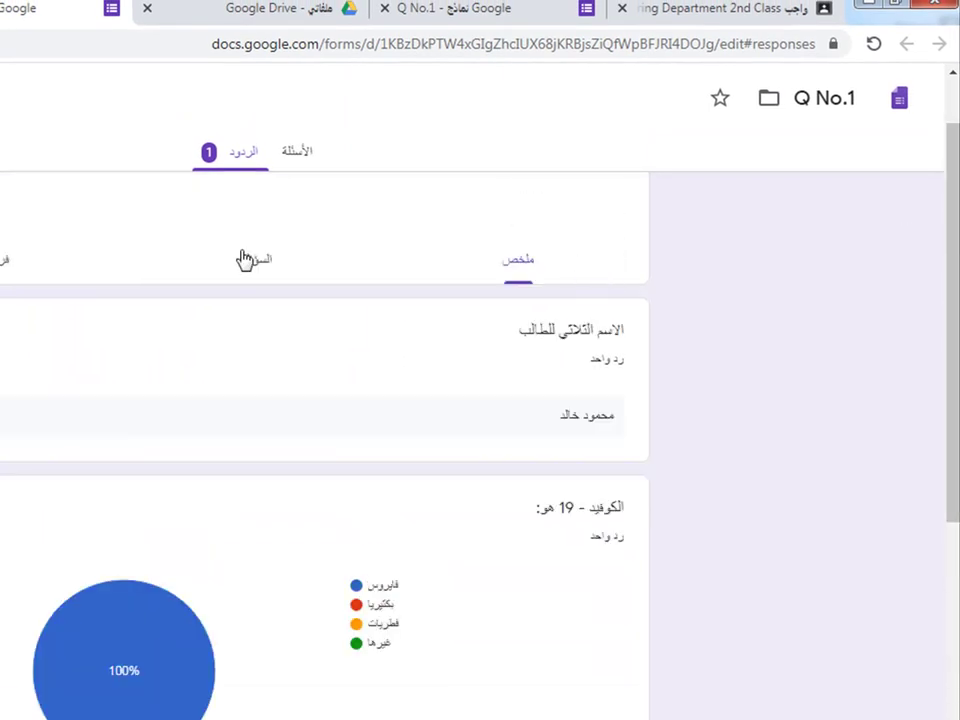
{"action": "left_click", "coordinate": [257, 259]}
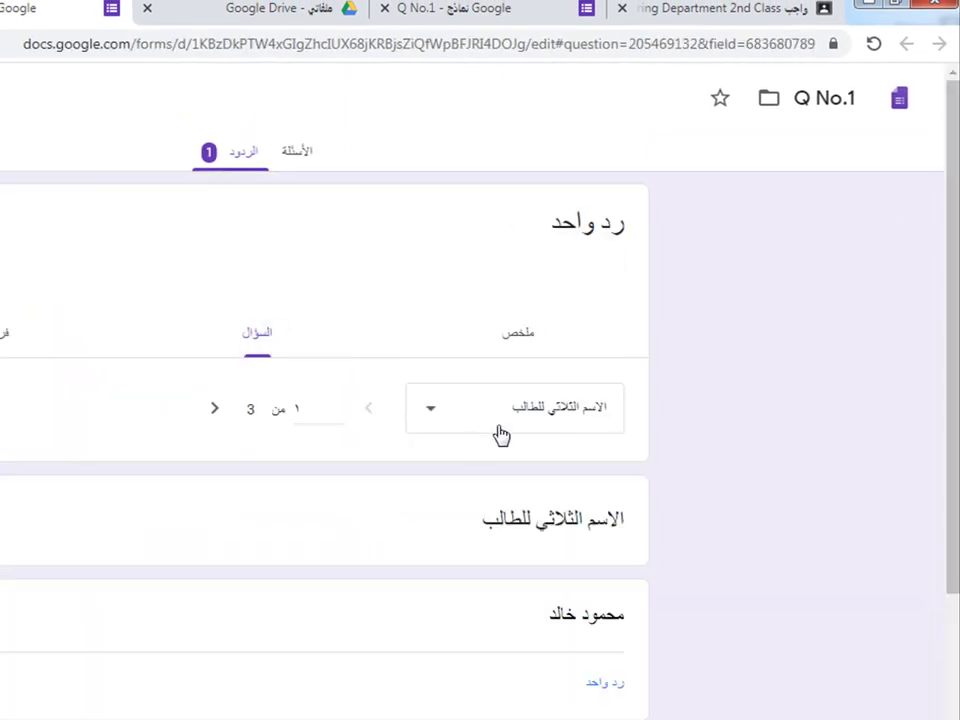
{"action": "scroll", "coordinate": [825, 360], "scroll_direction": "down", "scroll_amount": 1}
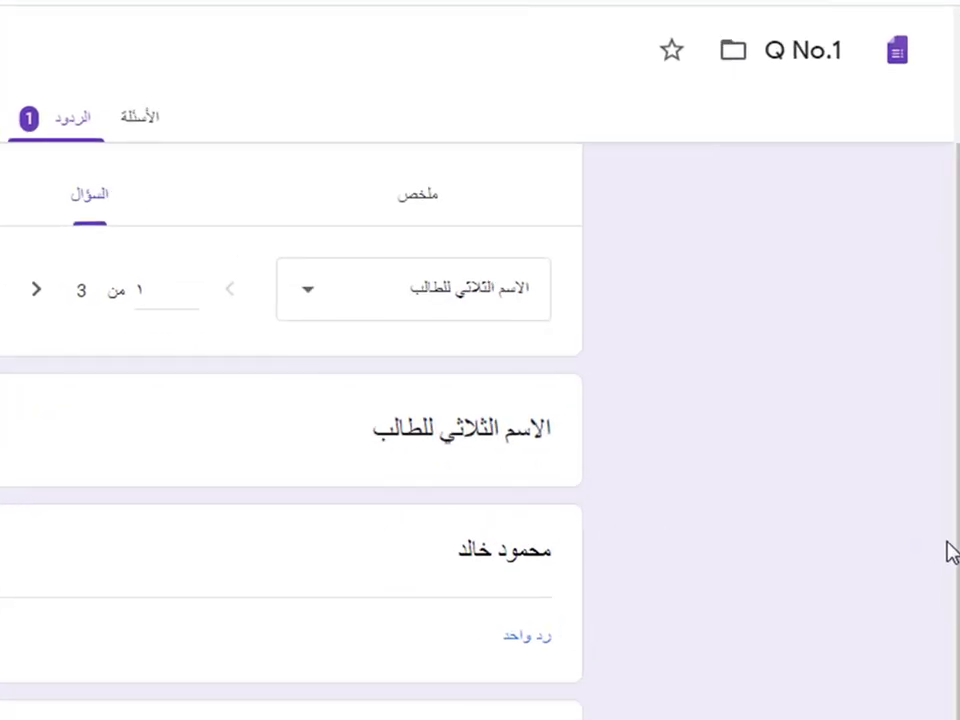
{"action": "scroll", "coordinate": [950, 555], "scroll_direction": "up", "scroll_amount": 1}
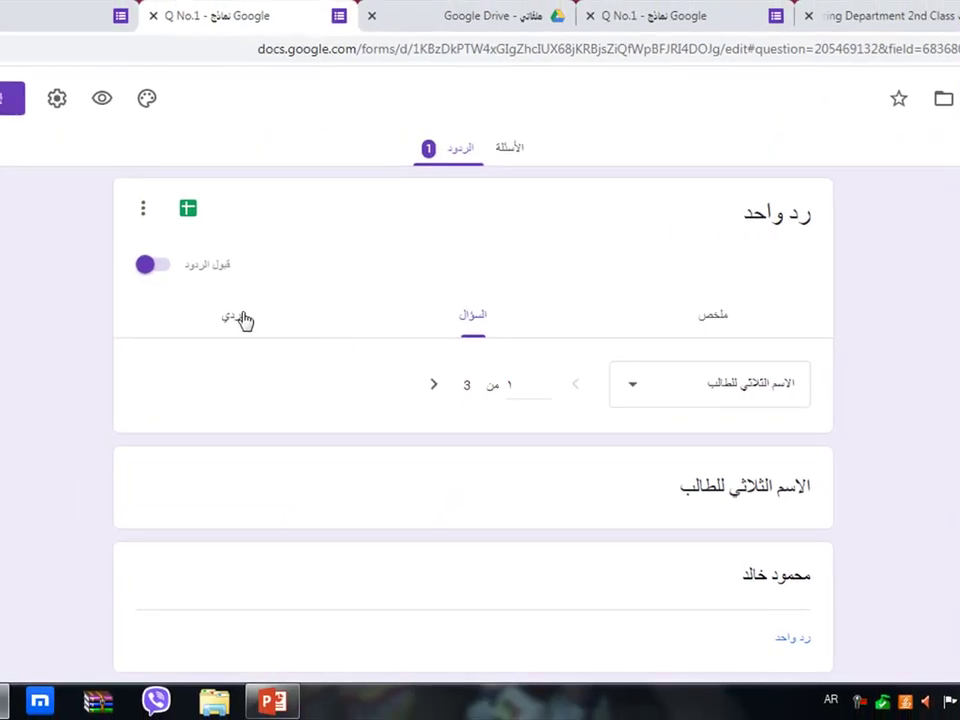
Examine the individual student response to the Q No.1 form from start to end, and return to Google Classroom
{"action": "left_click", "coordinate": [233, 319]}
{"action": "scroll", "coordinate": [955, 240], "scroll_direction": "down", "scroll_amount": 3}
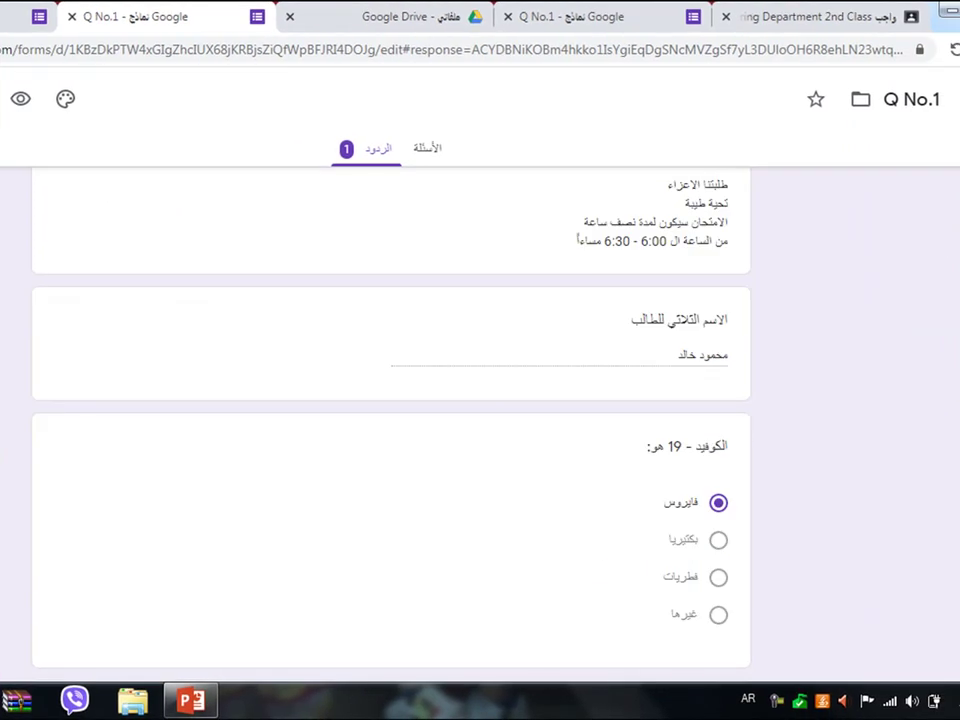
{"action": "scroll", "coordinate": [390, 420], "scroll_direction": "down", "scroll_amount": 2}
{"action": "scroll", "coordinate": [390, 420], "scroll_direction": "up", "scroll_amount": 1}
{"action": "scroll", "coordinate": [390, 420], "scroll_direction": "down", "scroll_amount": 1}
{"action": "scroll", "coordinate": [390, 420], "scroll_direction": "down", "scroll_amount": 1}
{"action": "scroll", "coordinate": [390, 420], "scroll_direction": "up", "scroll_amount": 2}
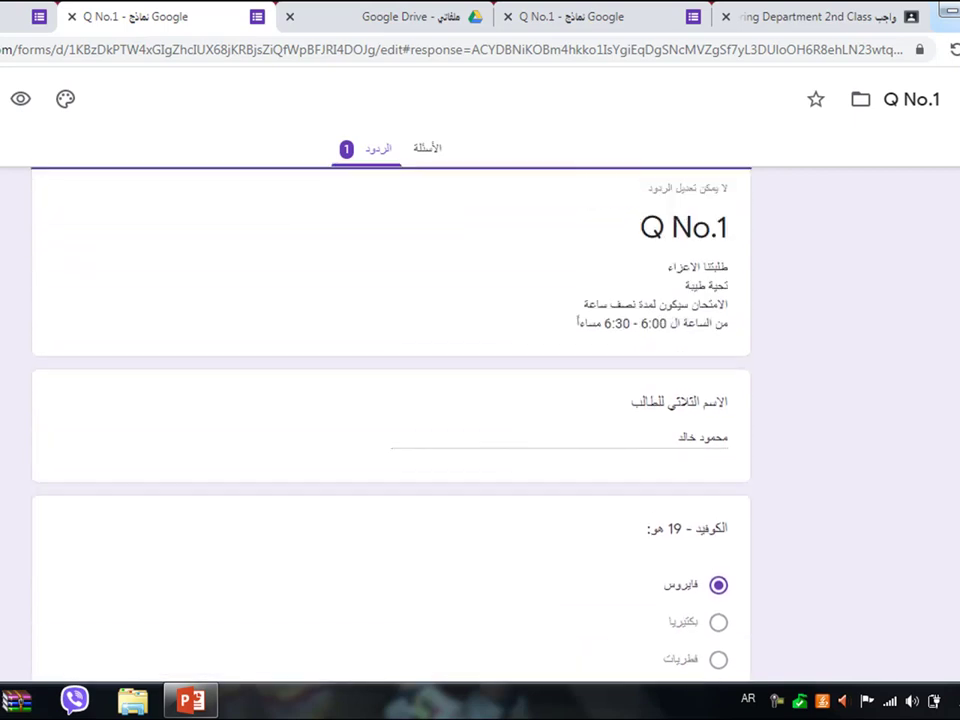
{"action": "scroll", "coordinate": [677, 273], "scroll_direction": "up", "scroll_amount": 2}
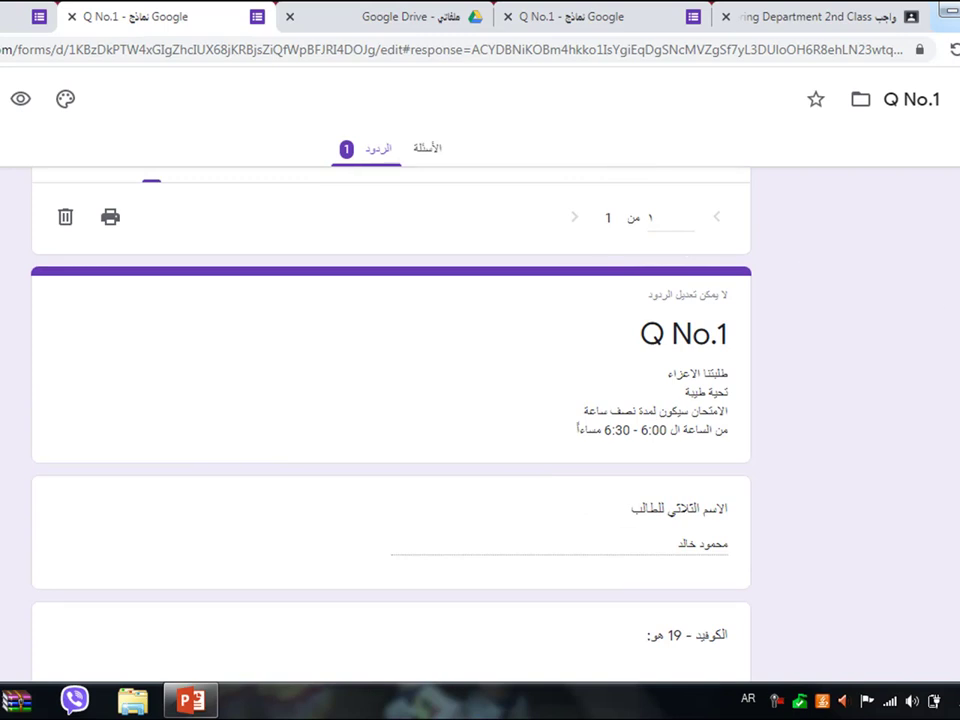
{"action": "scroll", "coordinate": [390, 420], "scroll_direction": "down", "scroll_amount": 5}
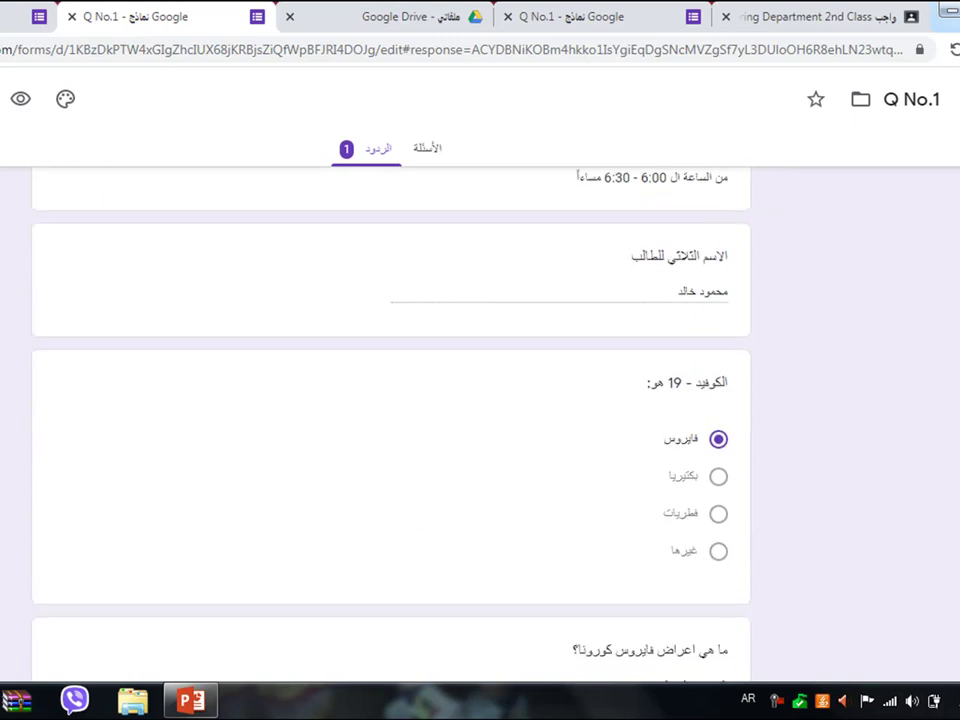
{"action": "scroll", "coordinate": [390, 420], "scroll_direction": "down", "scroll_amount": 1}
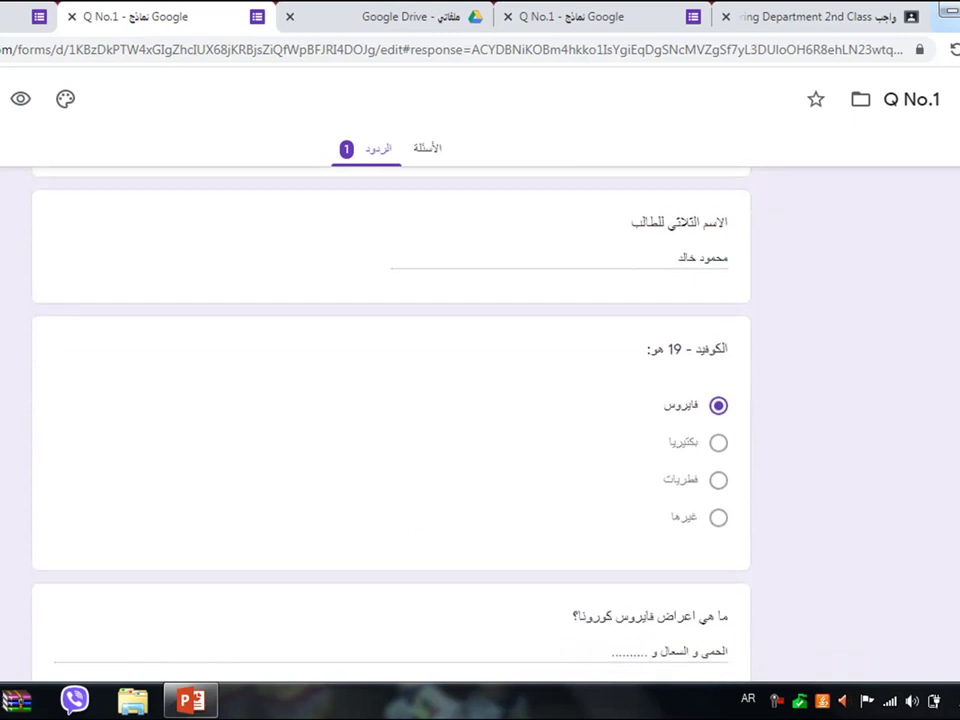
{"action": "scroll", "coordinate": [390, 420], "scroll_direction": "up", "scroll_amount": 2}
{"action": "scroll", "coordinate": [390, 420], "scroll_direction": "up", "scroll_amount": 1}
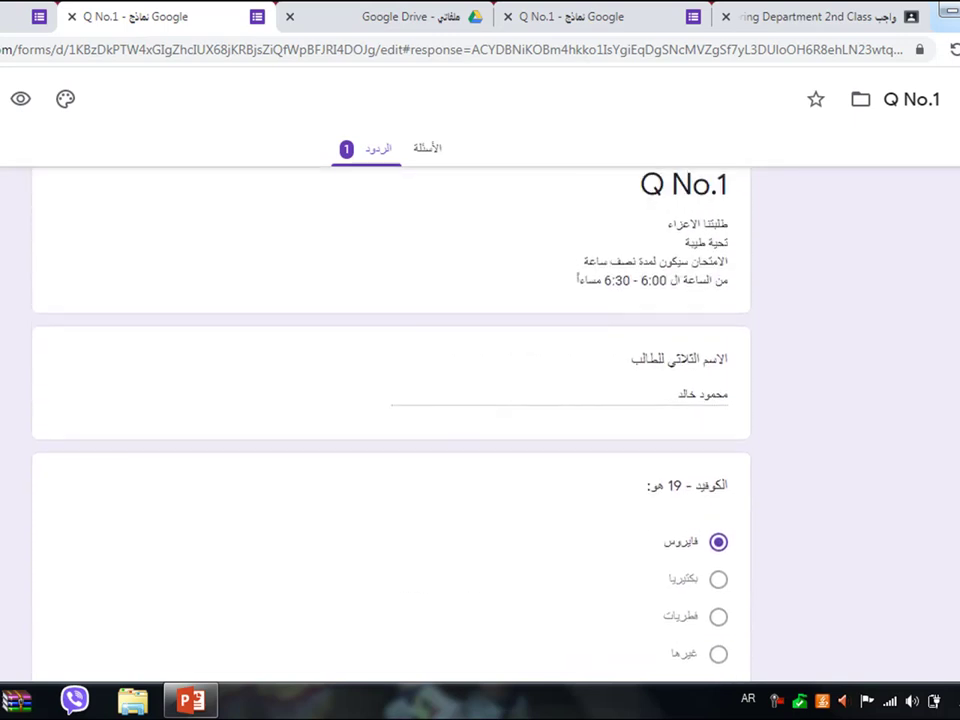
{"action": "scroll", "coordinate": [390, 420], "scroll_direction": "down", "scroll_amount": 3}
{"action": "scroll", "coordinate": [475, 400], "scroll_direction": "up", "scroll_amount": 2}
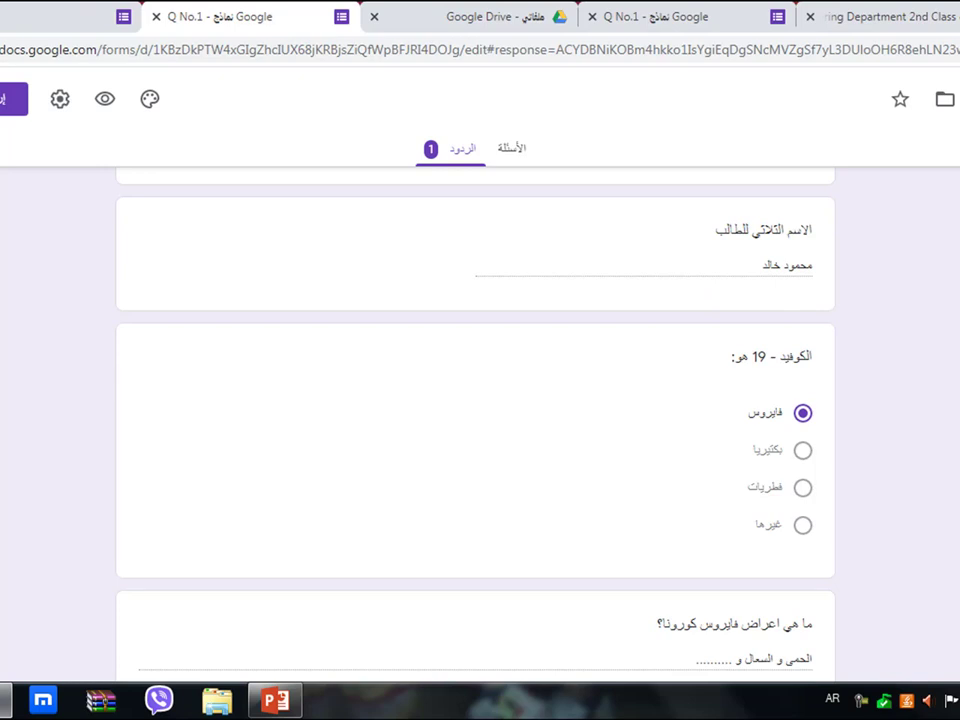
{"action": "scroll", "coordinate": [475, 420], "scroll_direction": "up", "scroll_amount": 2}
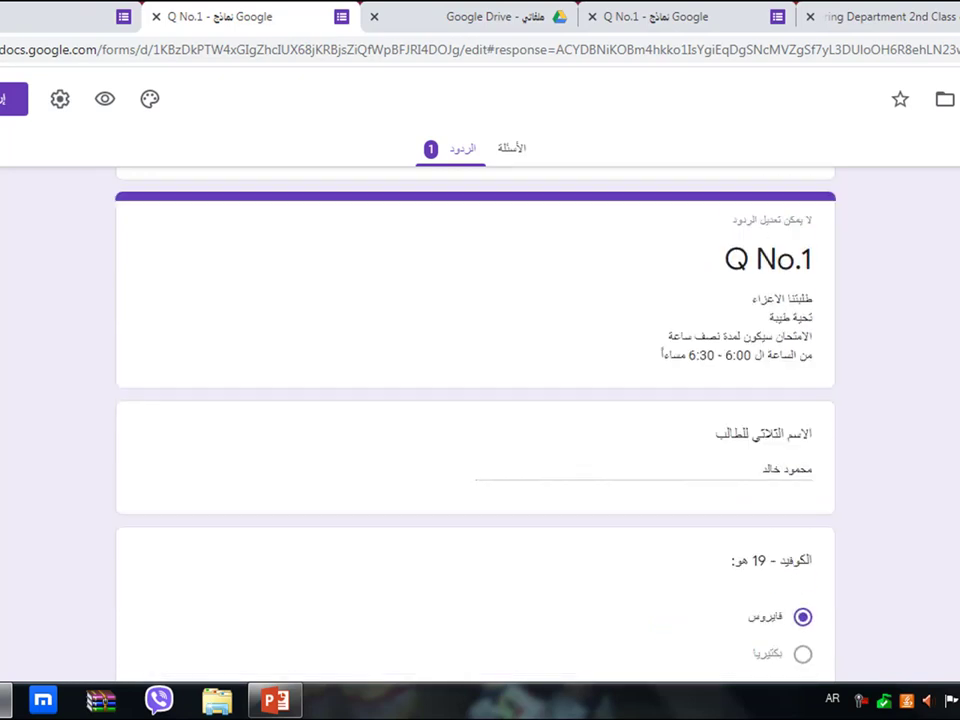
{"action": "left_click", "coordinate": [885, 14]}
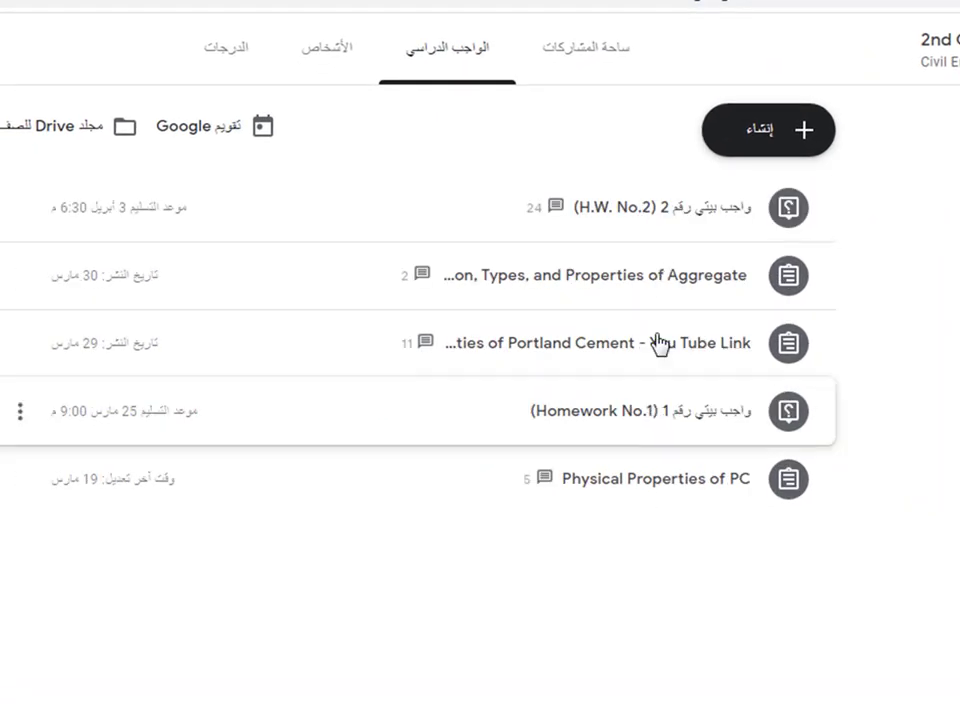
Open the student answers to the "واجب بيتي رقم 2 (H.W. No.2)" question and clear the draft grade of 5 in the assigned group
{"action": "left_click", "coordinate": [676, 224]}
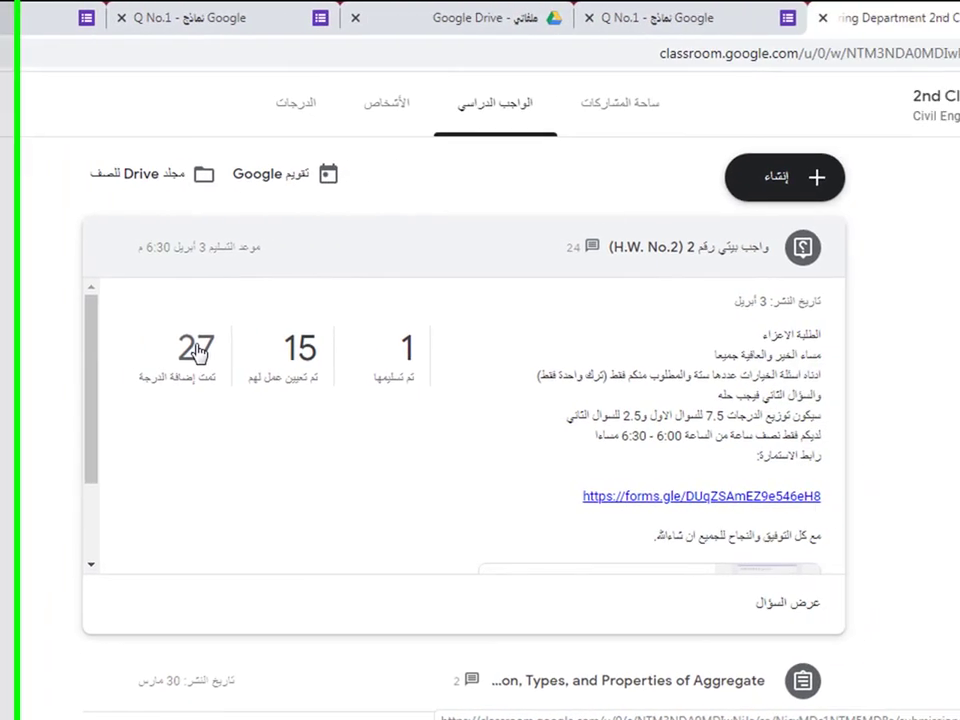
{"action": "left_click", "coordinate": [199, 350]}
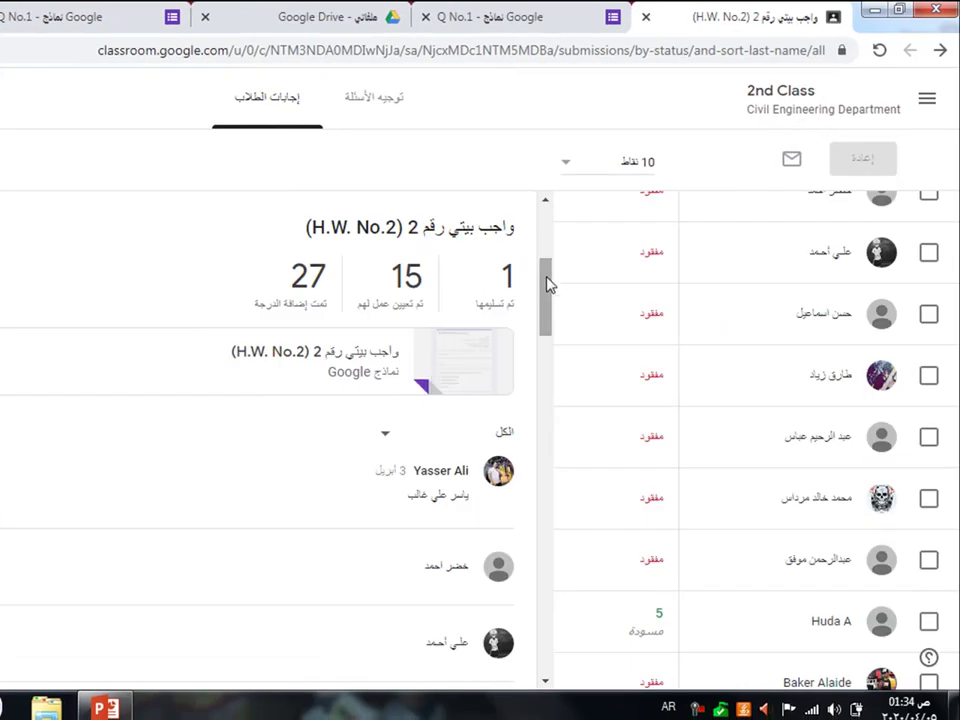
{"action": "left_click_drag", "start_coordinate": [548, 285], "coordinate": [548, 313]}
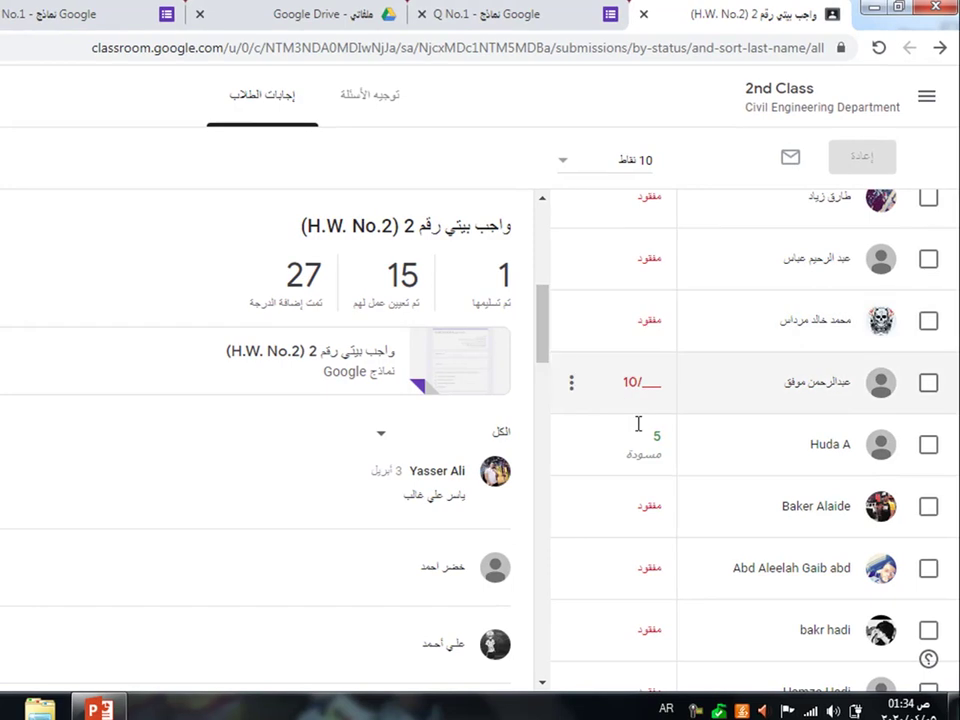
{"action": "left_click", "coordinate": [639, 431]}
{"action": "type", "text": "5"}
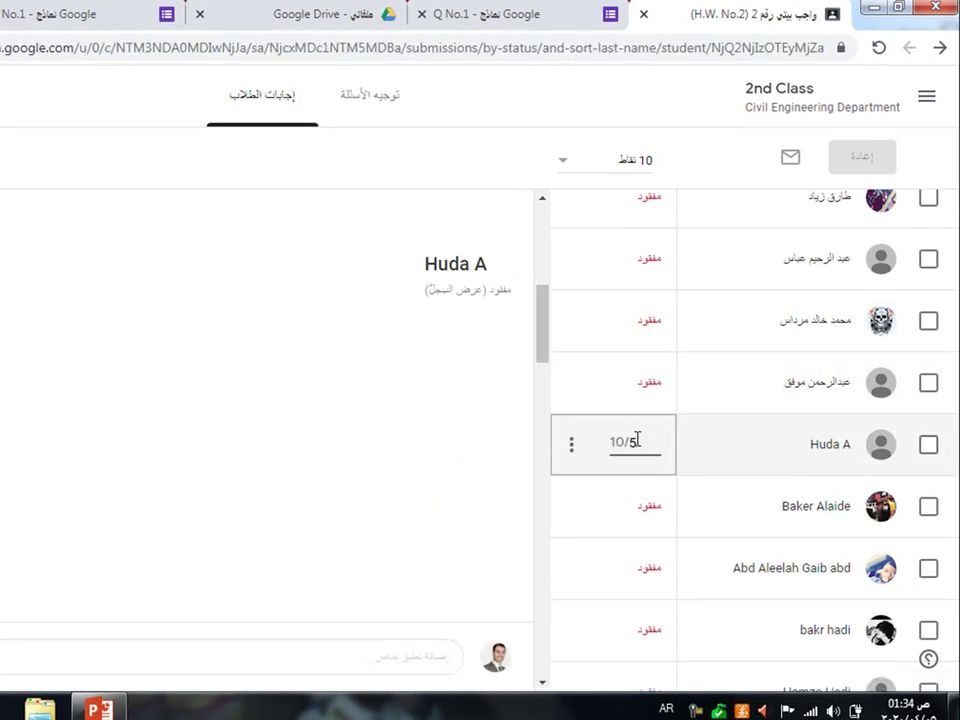
Open the grade entries of two students with missing work and mark the last student in the assigned group as selected
{"action": "left_click_drag", "start_coordinate": [541, 335], "coordinate": [541, 386]}
{"action": "left_click", "coordinate": [624, 385]}
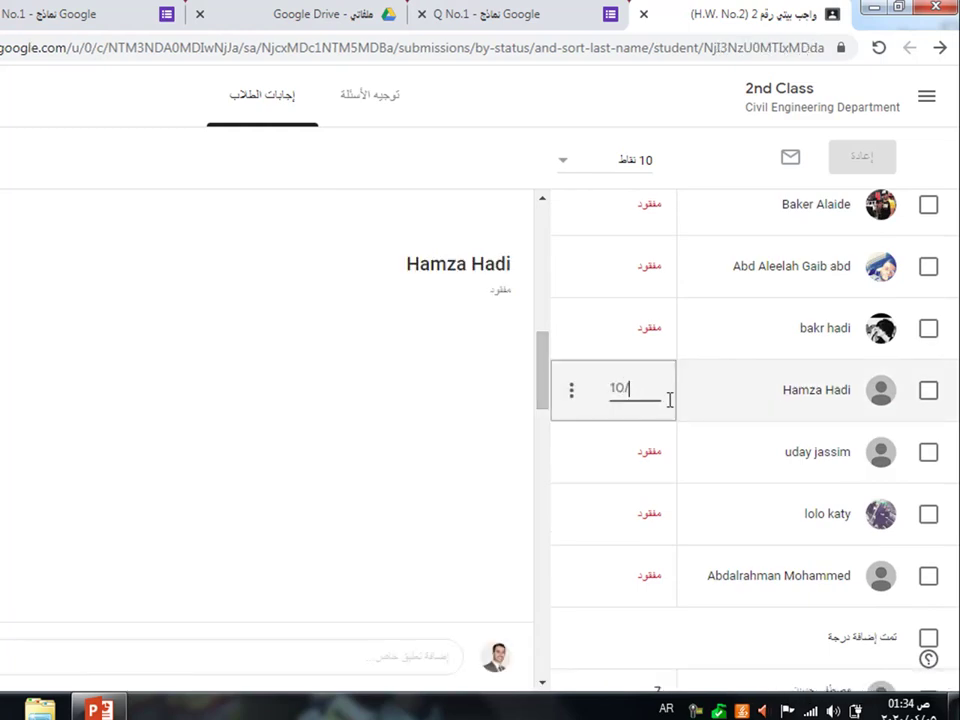
{"action": "left_click_drag", "start_coordinate": [547, 383], "coordinate": [542, 422]}
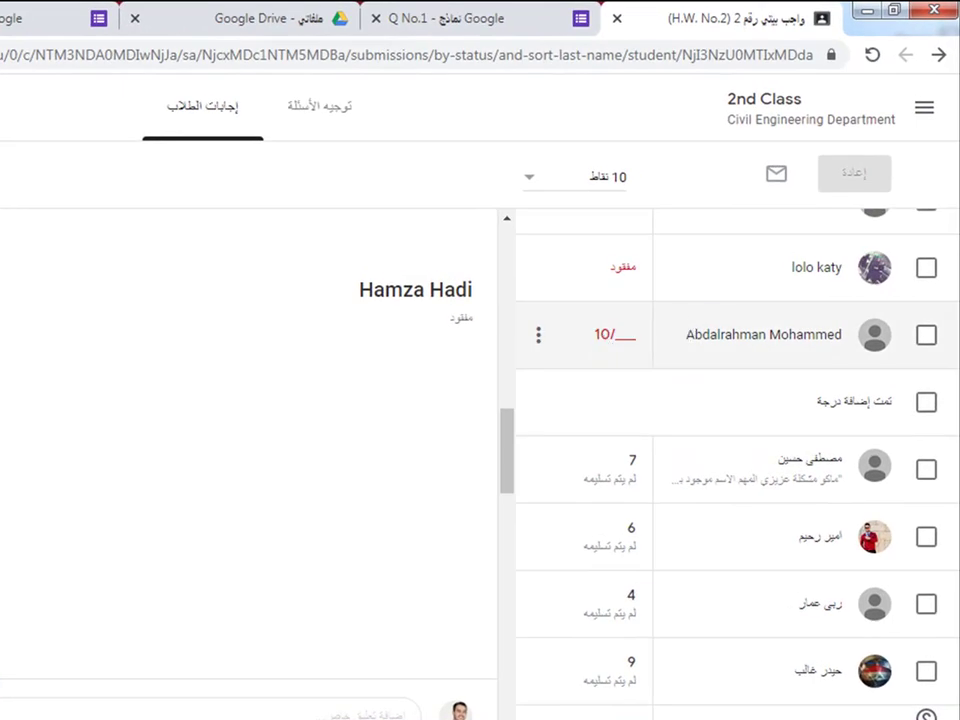
{"action": "left_click", "coordinate": [926, 338]}
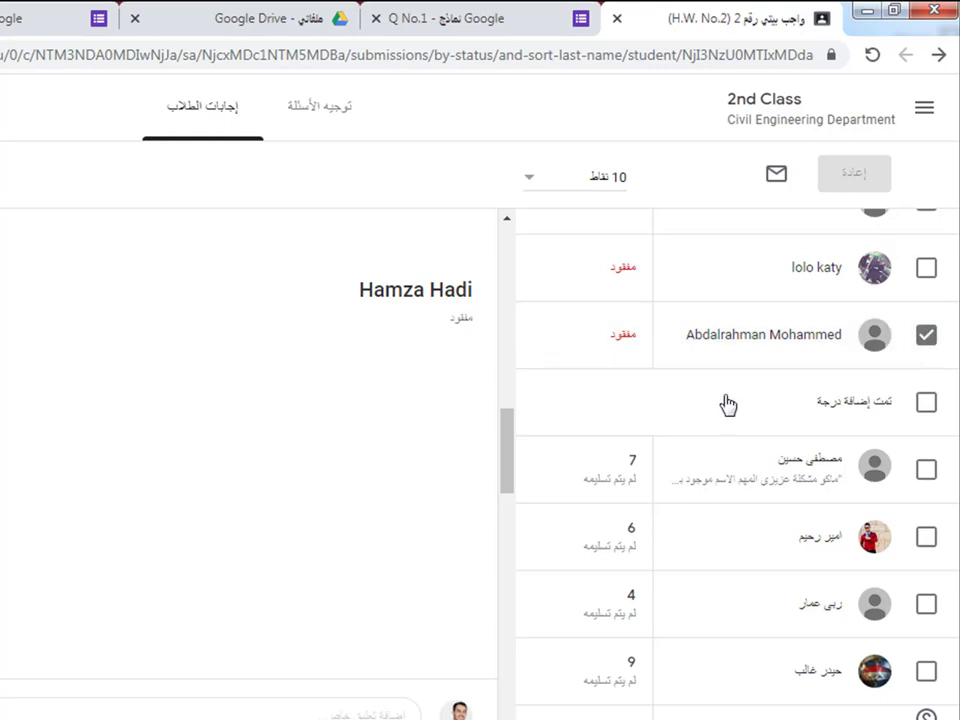
{"action": "left_click_drag", "start_coordinate": [508, 452], "coordinate": [508, 444]}
{"action": "left_click", "coordinate": [617, 399]}
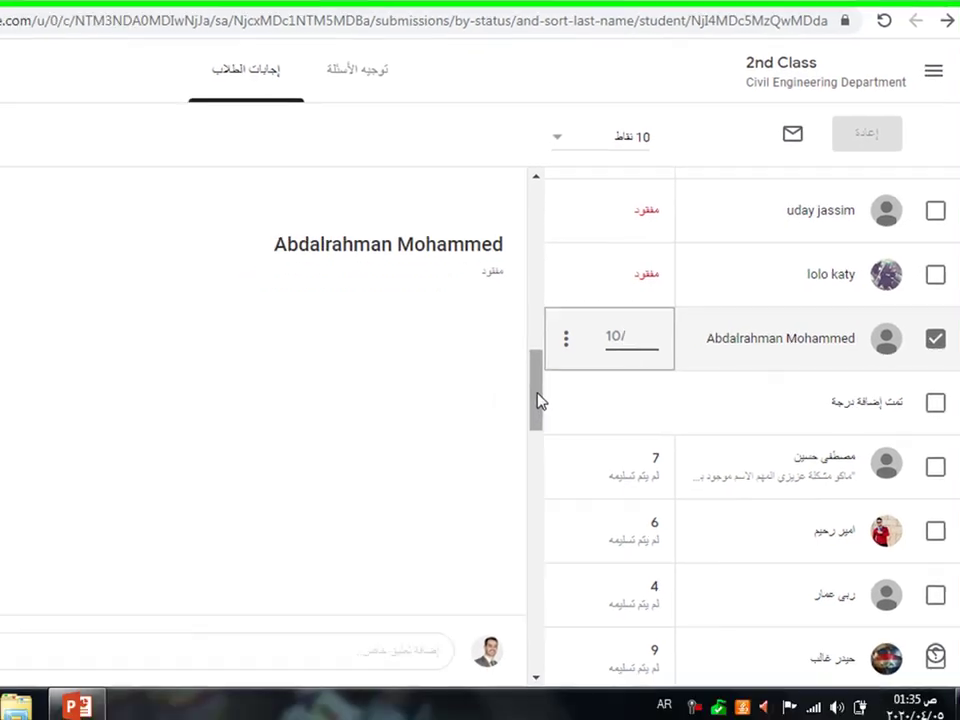
Examine the marks and submission statuses of the graded students, and return to the start of the student list
{"action": "left_click_drag", "start_coordinate": [546, 387], "coordinate": [548, 476]}
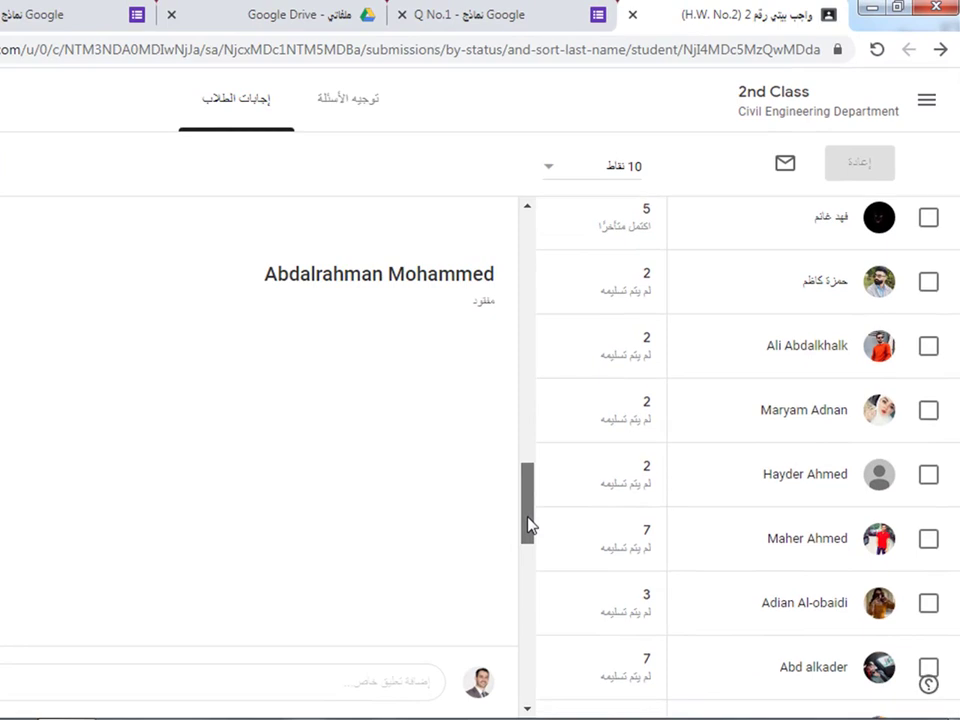
{"action": "left_click_drag", "start_coordinate": [528, 525], "coordinate": [534, 476]}
{"action": "left_click_drag", "start_coordinate": [534, 416], "coordinate": [532, 345]}
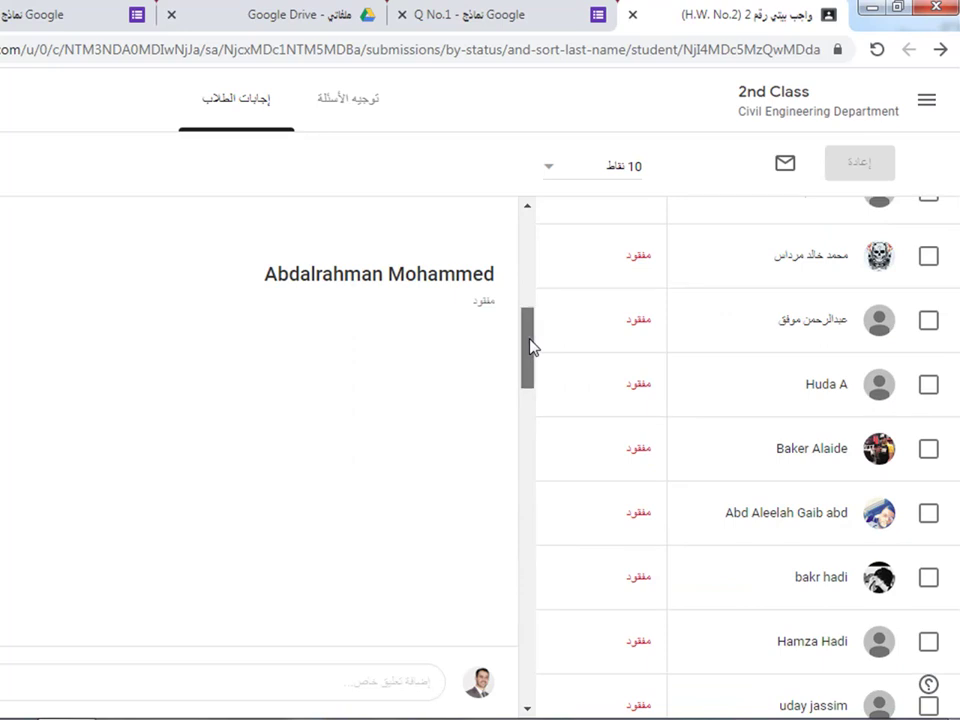
{"action": "left_click_drag", "start_coordinate": [531, 347], "coordinate": [525, 235]}
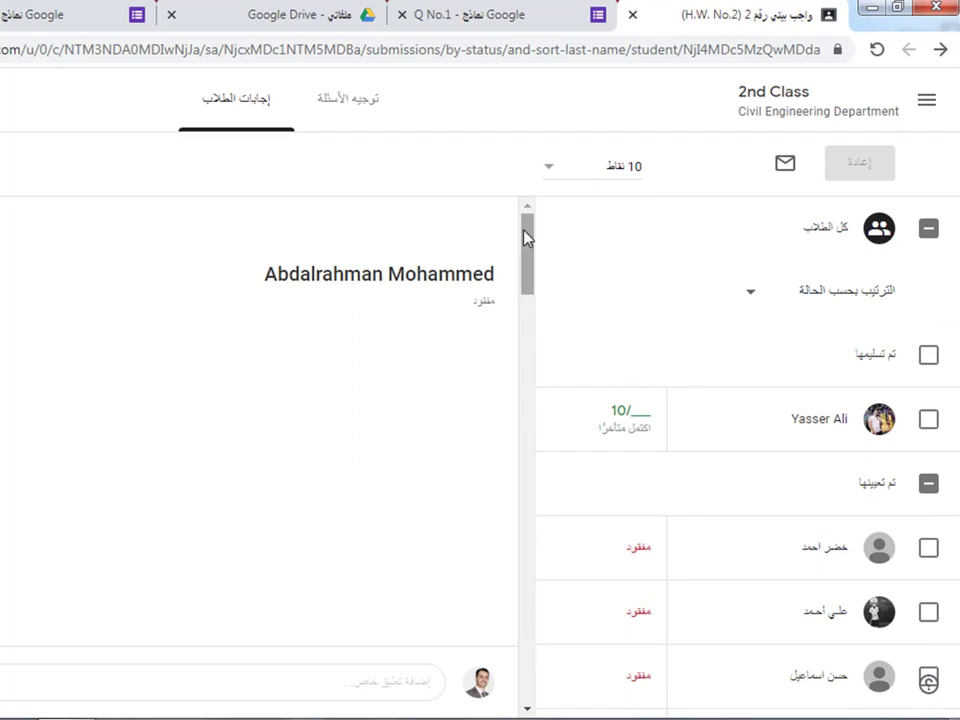